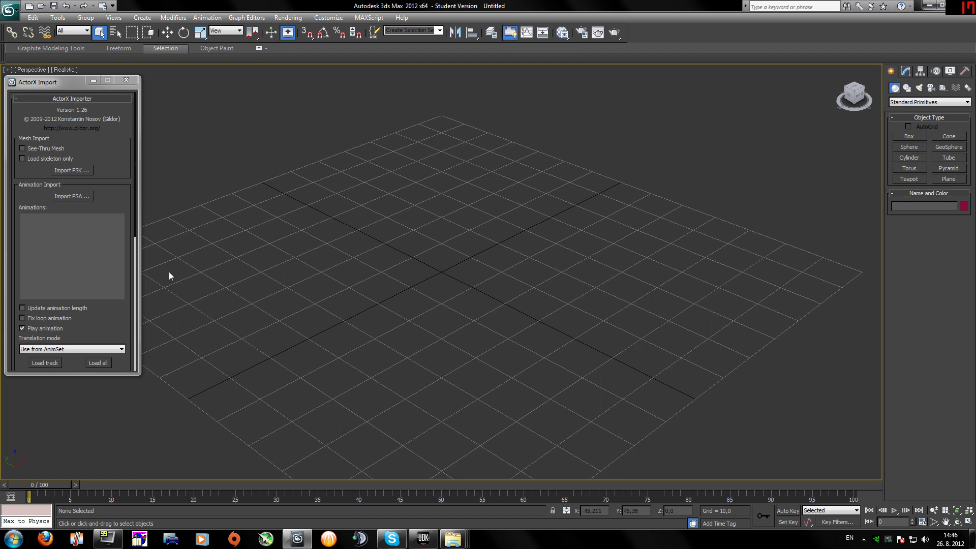
# Import the Bed02.pskx mesh from the StaticMesh3 folder of ME3's BioA_Nor_310LiaraOffice with the ActorX importer
pyautogui.click(66, 172)
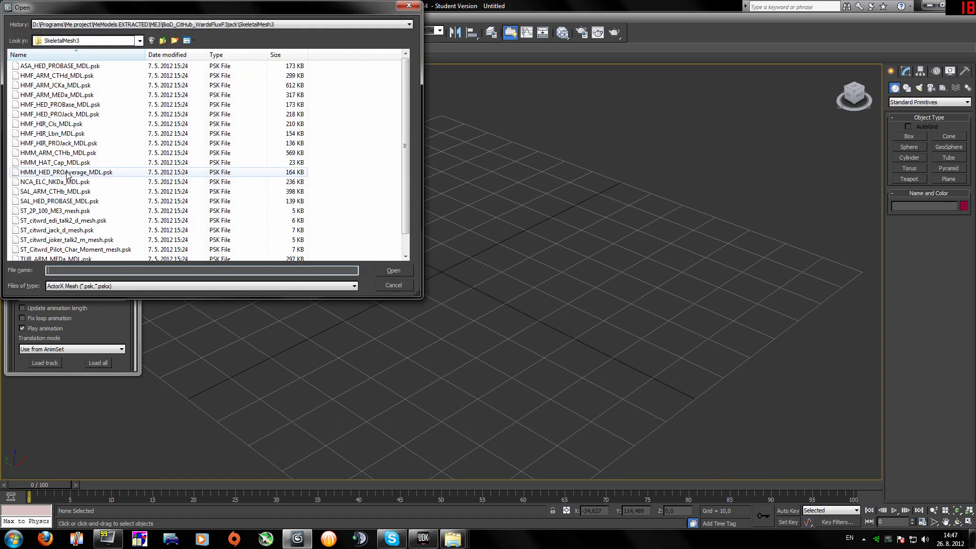
pyautogui.moveTo(170, 12); pyautogui.dragTo(198, 27)
pyautogui.click(189, 54)
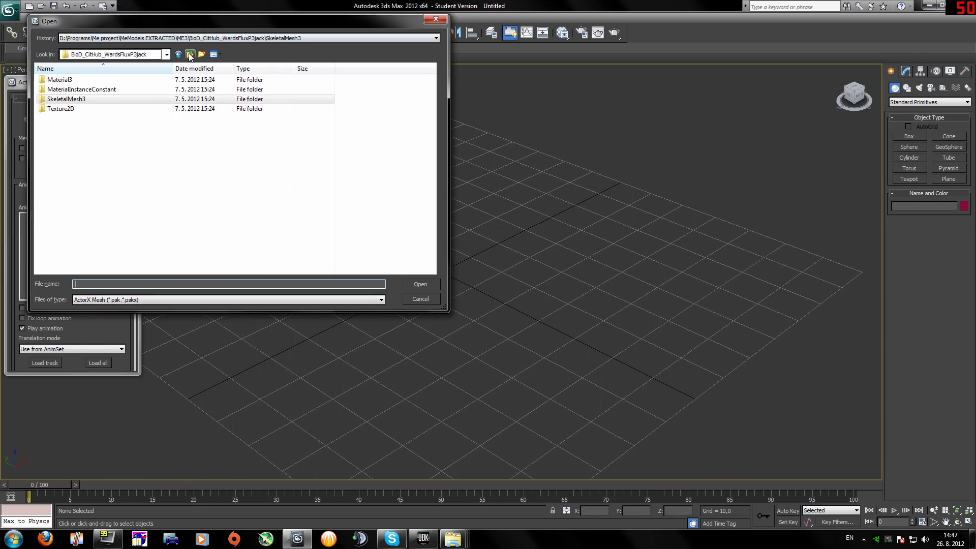
pyautogui.click(190, 54)
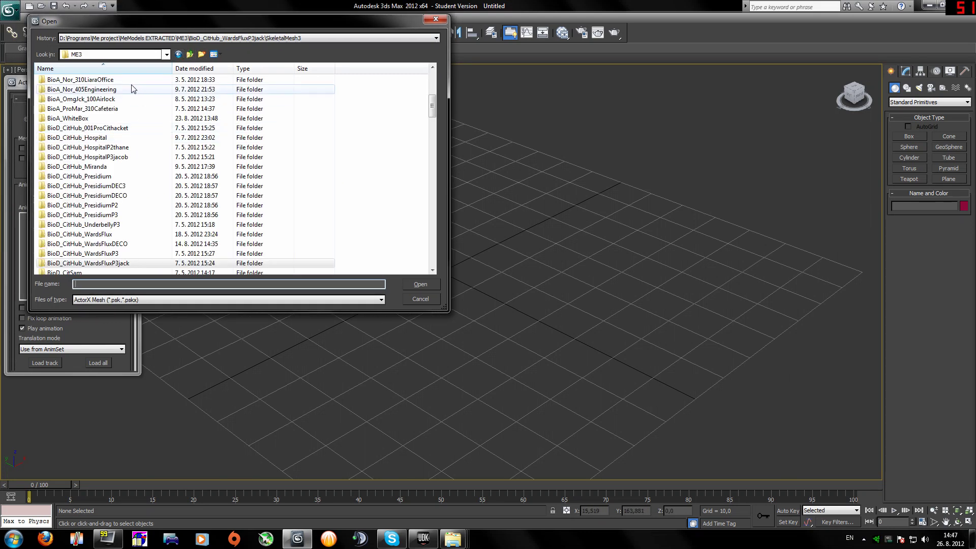
pyautogui.doubleClick(102, 81)
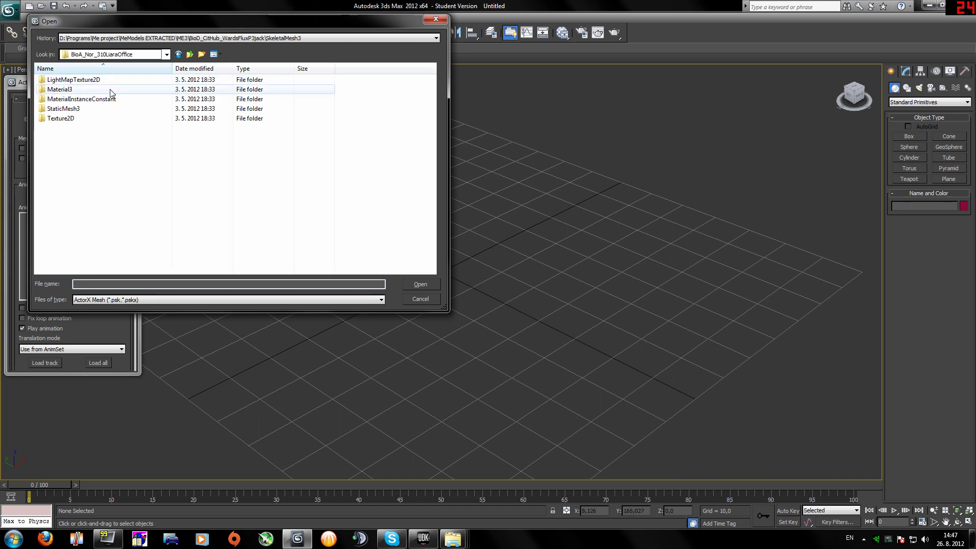
pyautogui.doubleClick(71, 109)
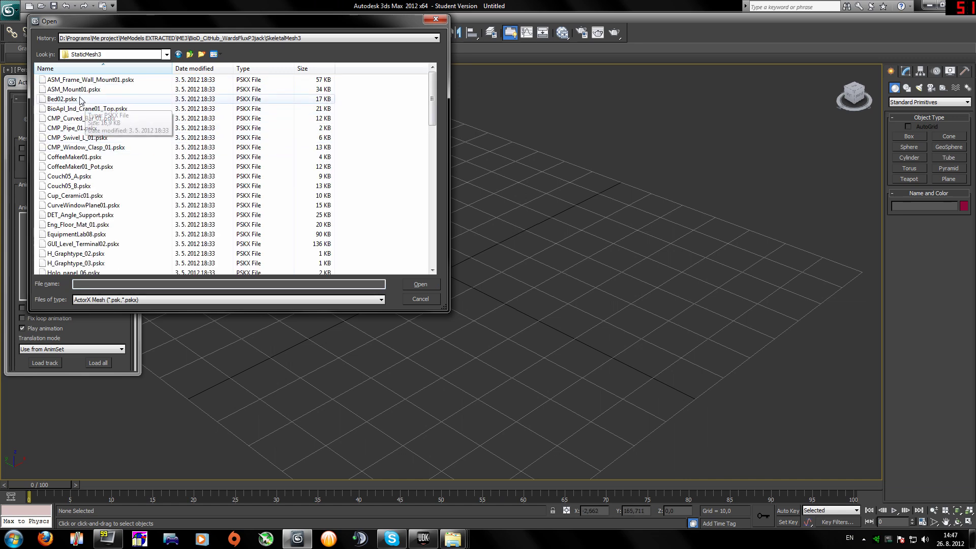
pyautogui.click(79, 99)
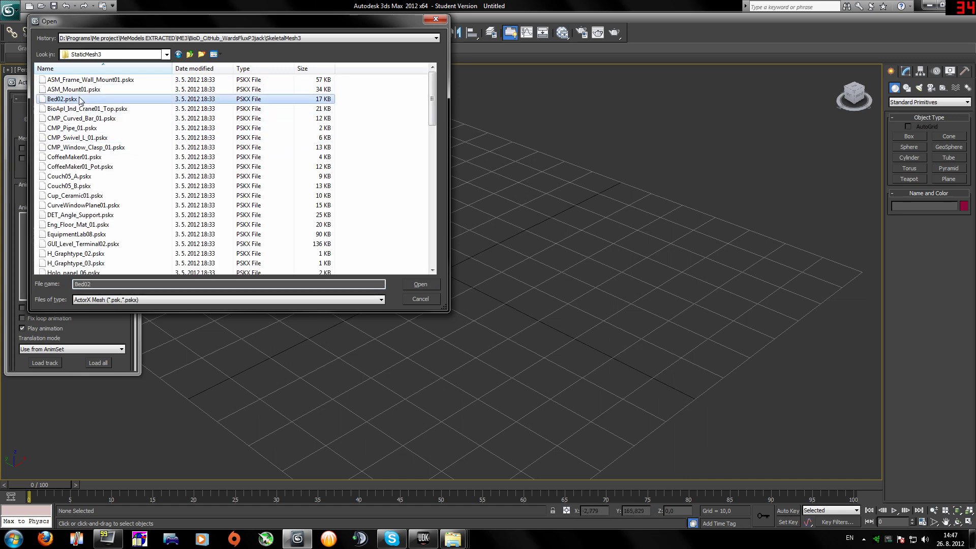
pyautogui.click(420, 284)
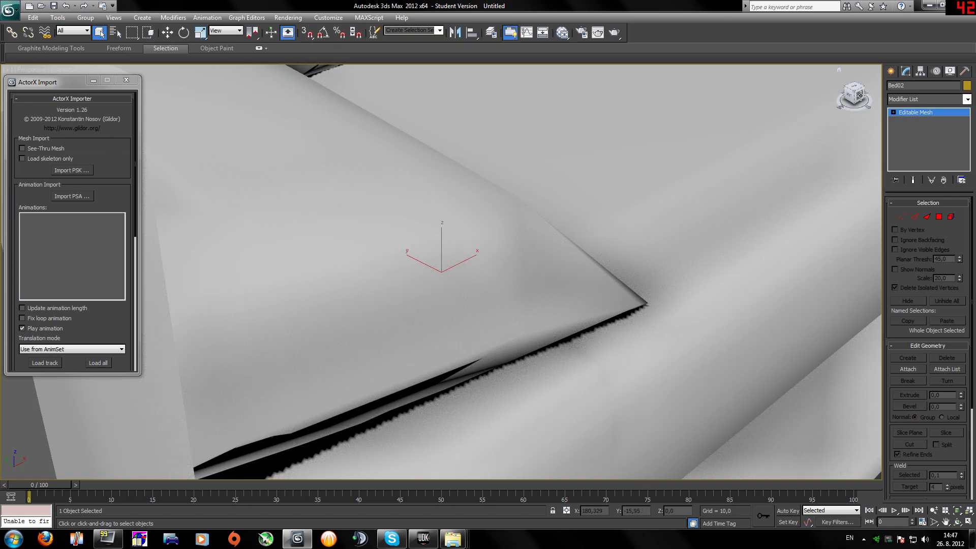
# Inspect the whole imported bed model from its headboard side and its front
pyautogui.moveTo(860, 96); pyautogui.dragTo(845, 102)
pyautogui.scroll(-5, 649, 222)
pyautogui.scroll(2, 649, 222)
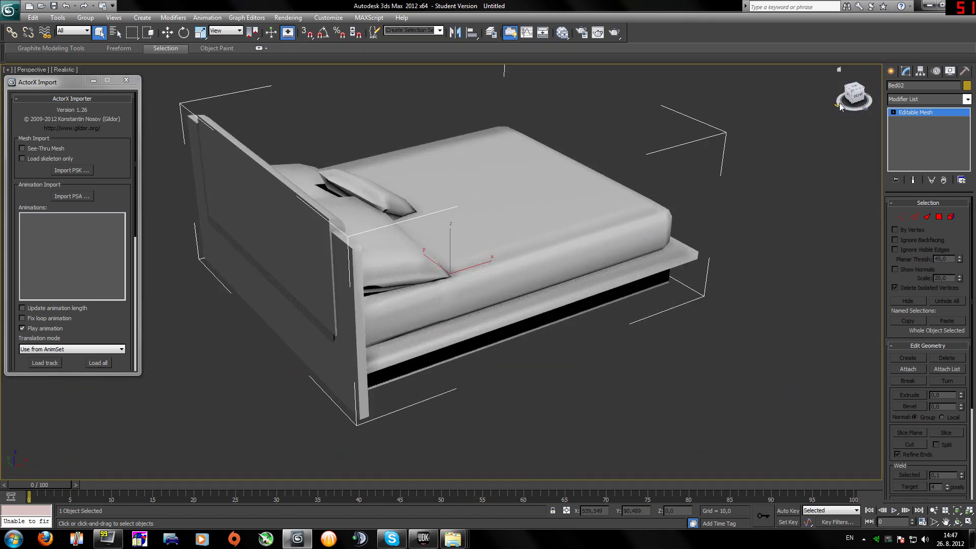
pyautogui.click(859, 98)
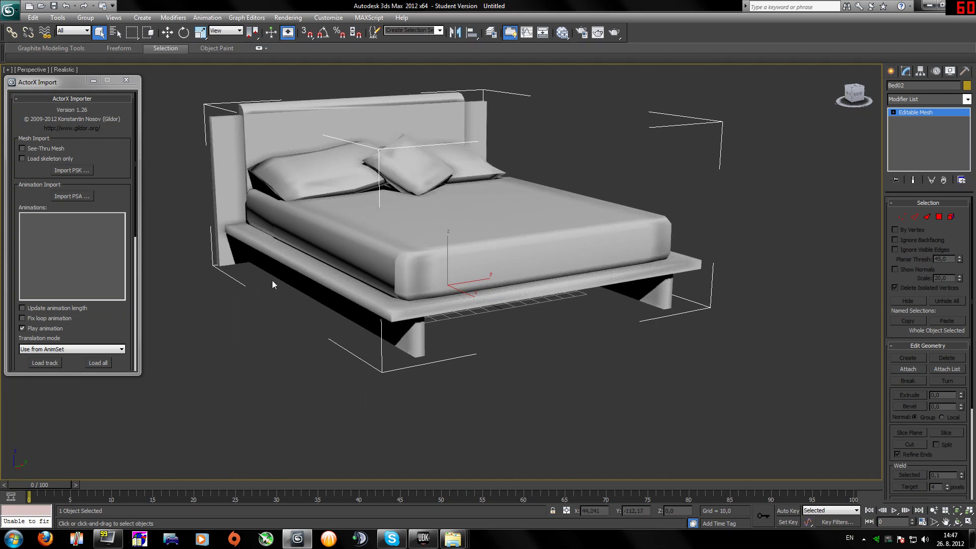
pyautogui.click(65, 170)
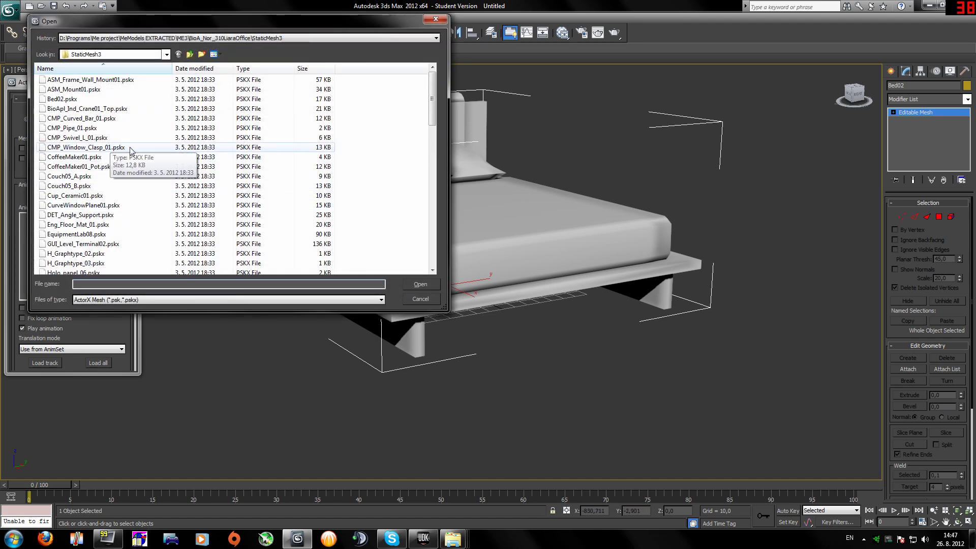
pyautogui.click(436, 19)
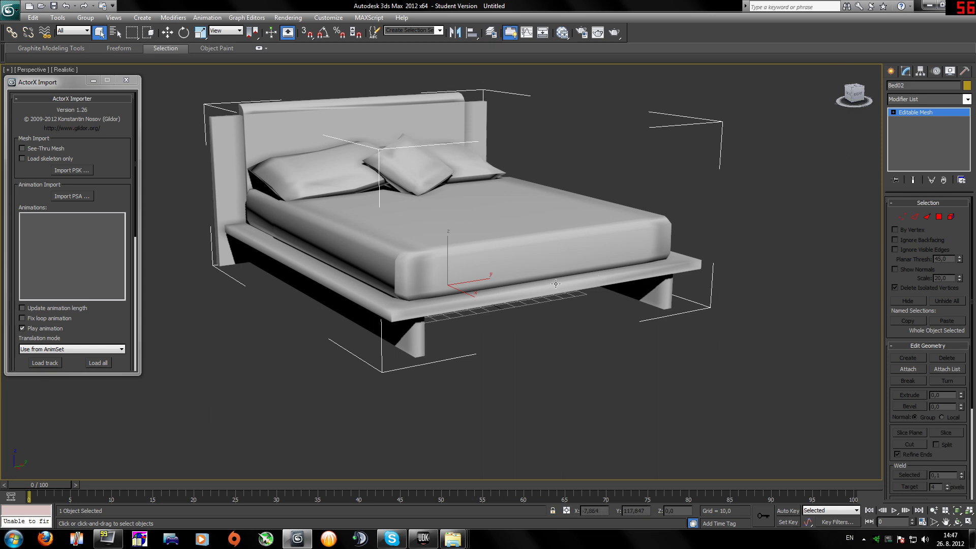
# Export the bed to the Desktop as bED in ASCII Scene Export (*.ASE) format, accepting the current ASCII Export options
pyautogui.click(10, 9)
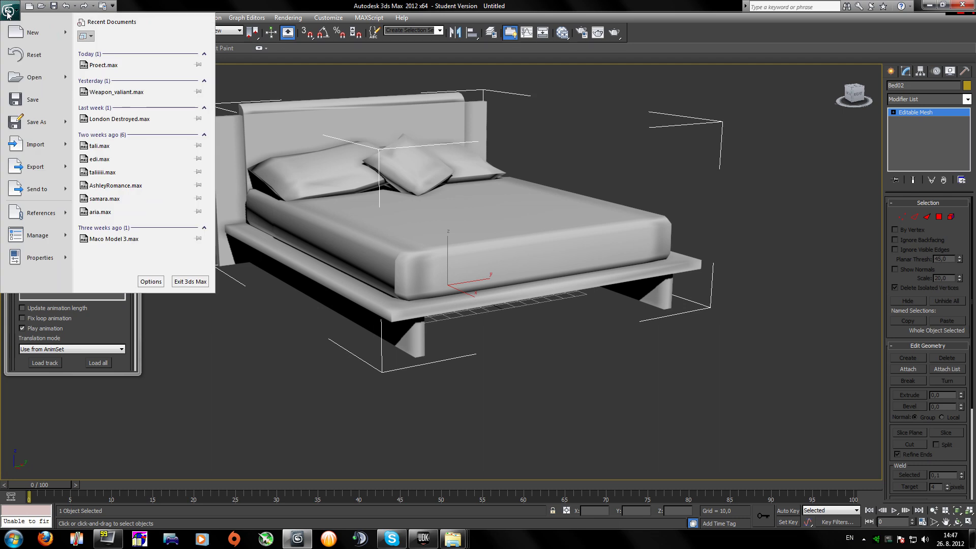
pyautogui.click(35, 167)
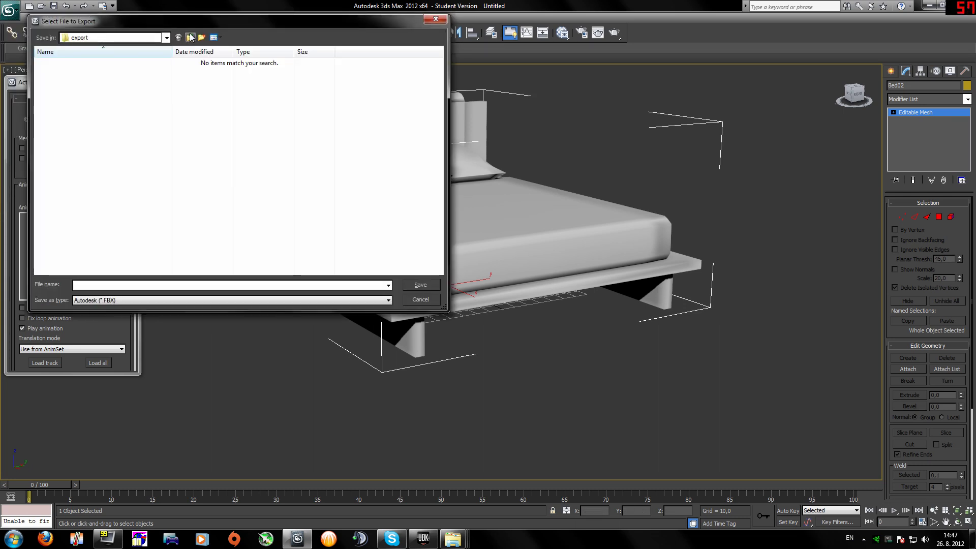
pyautogui.click(191, 38)
pyautogui.click(190, 37)
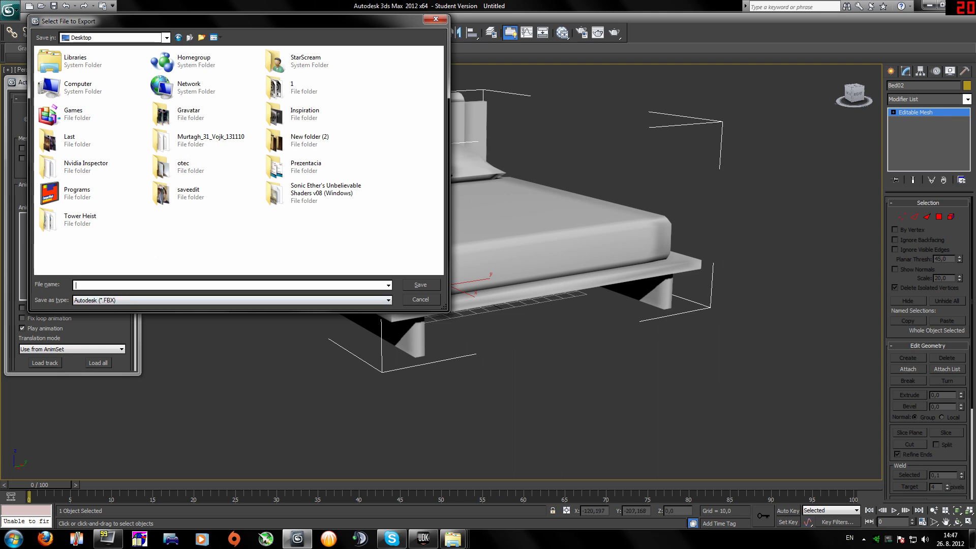
pyautogui.write('bED')
pyautogui.click(143, 303)
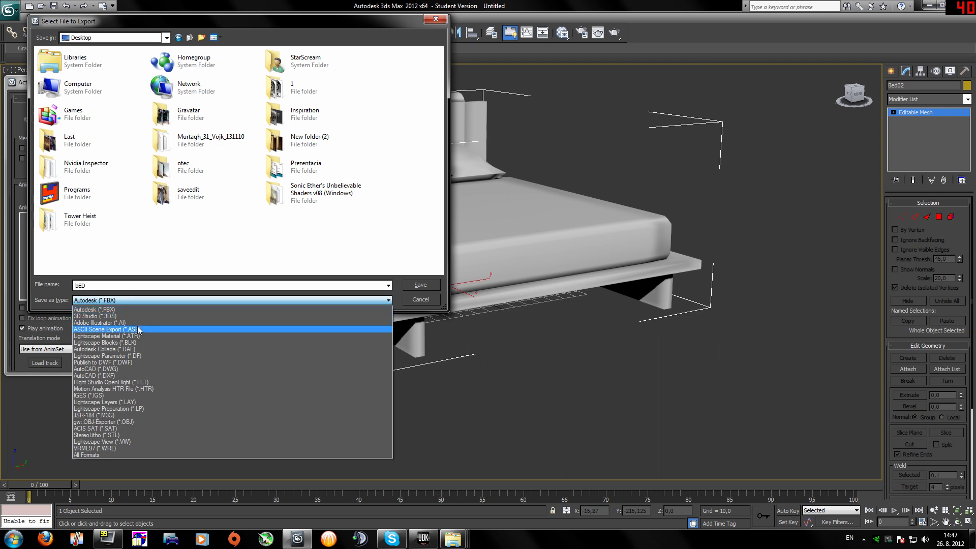
pyautogui.click(140, 329)
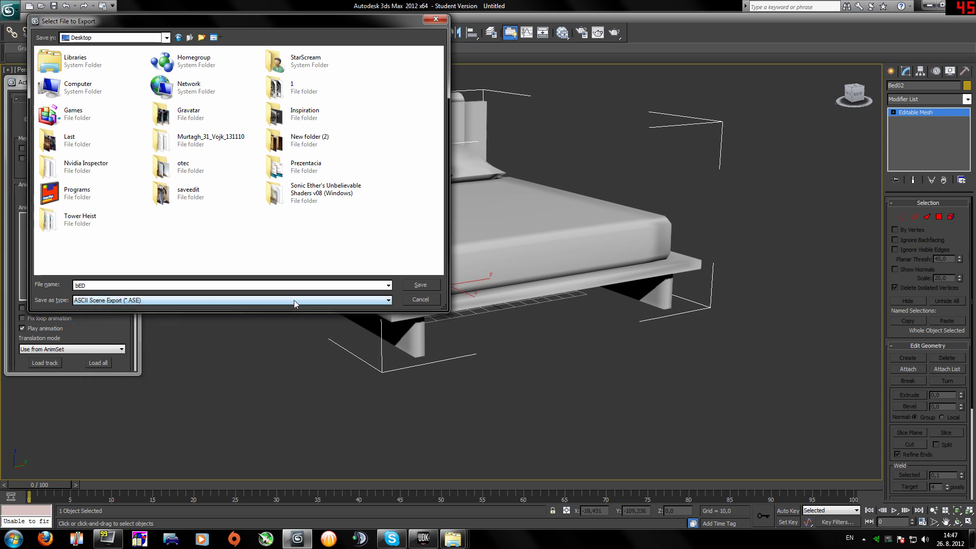
pyautogui.click(422, 286)
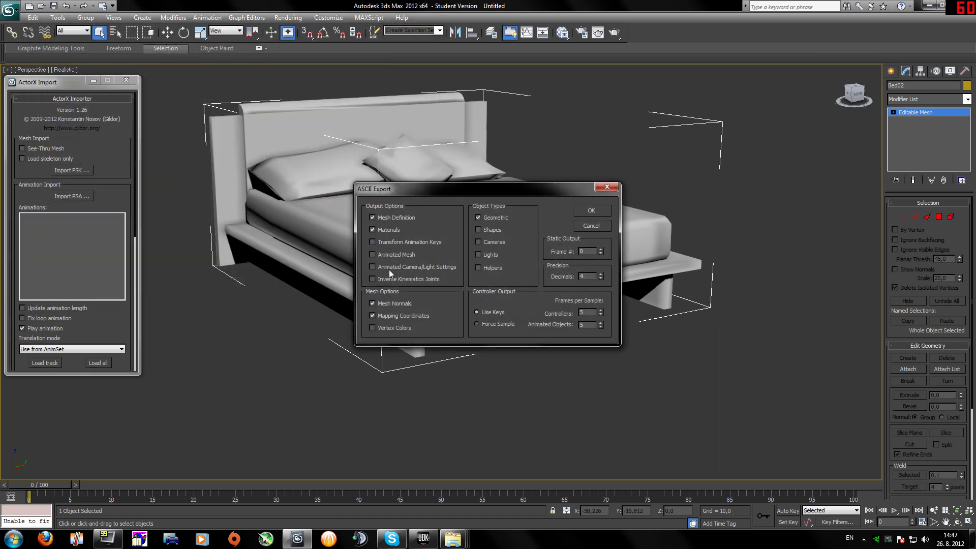
pyautogui.moveTo(482, 190); pyautogui.dragTo(428, 184)
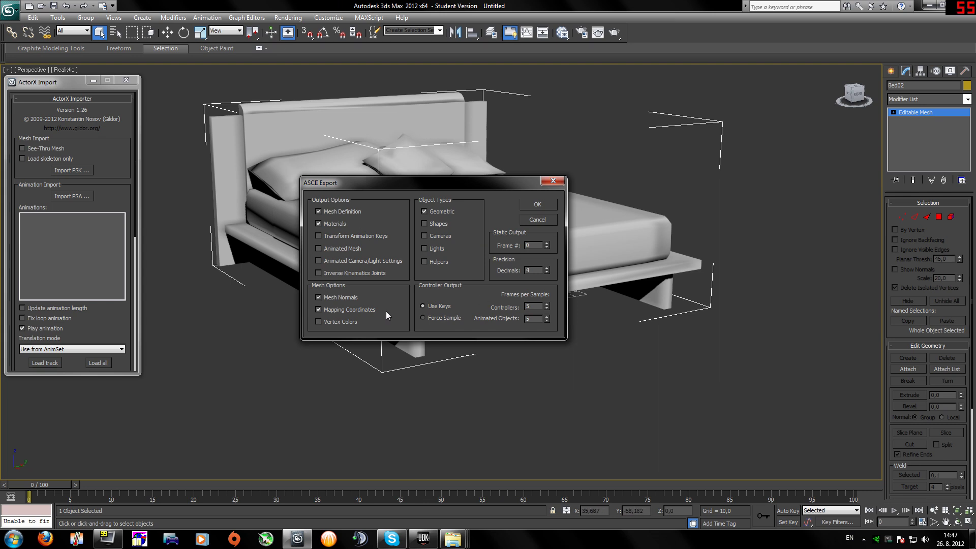
pyautogui.click(547, 206)
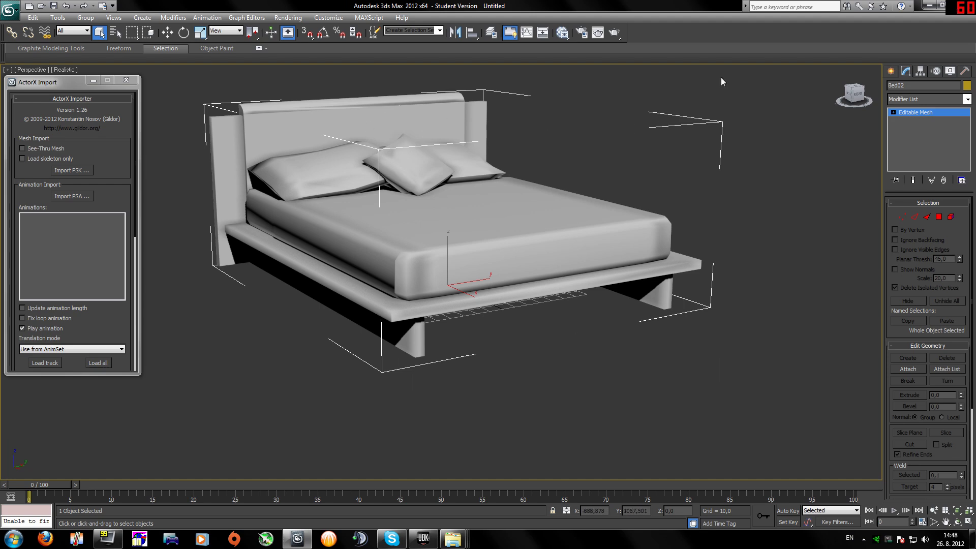
# Switch to the Unreal Development Kit and select the Untitled_1 package under NewPackages in the Content Browser
pyautogui.click(930, 5)
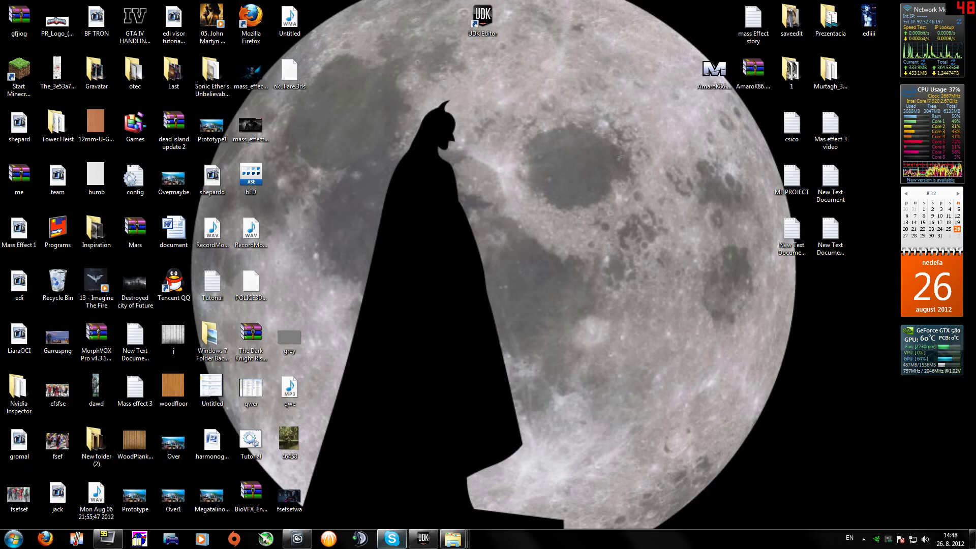
pyautogui.click(423, 538)
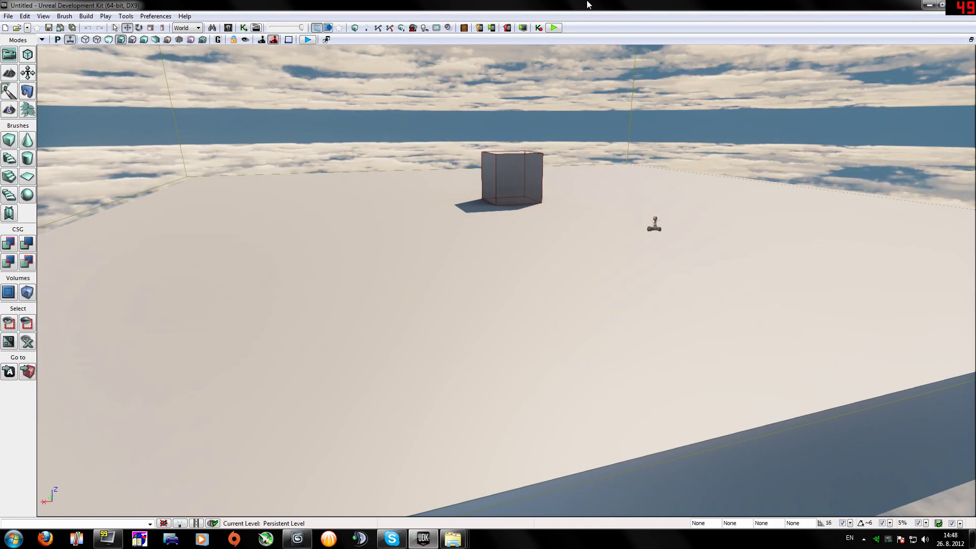
pyautogui.moveTo(559, 203); pyautogui.dragTo(608, 203, button='right')
pyautogui.press('w')
pyautogui.press('s')
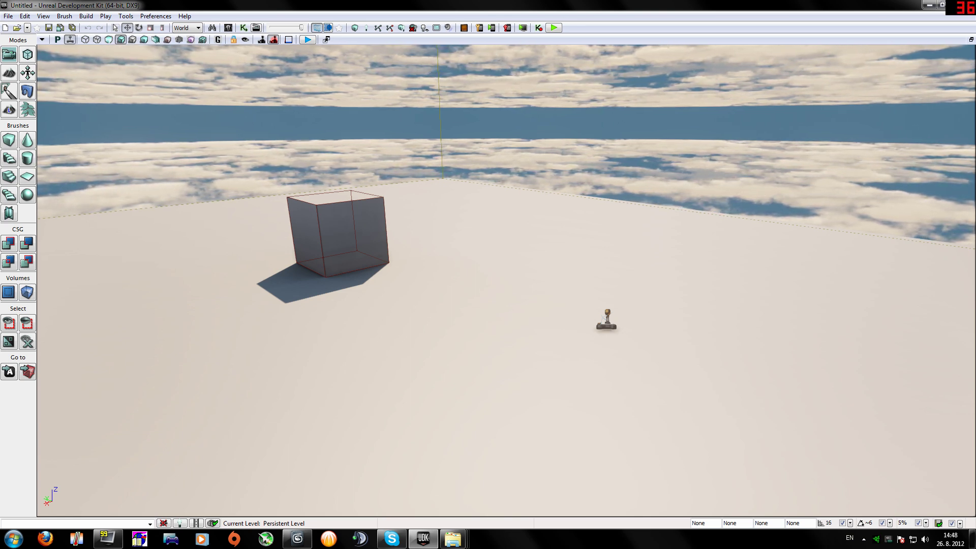
pyautogui.click(229, 28)
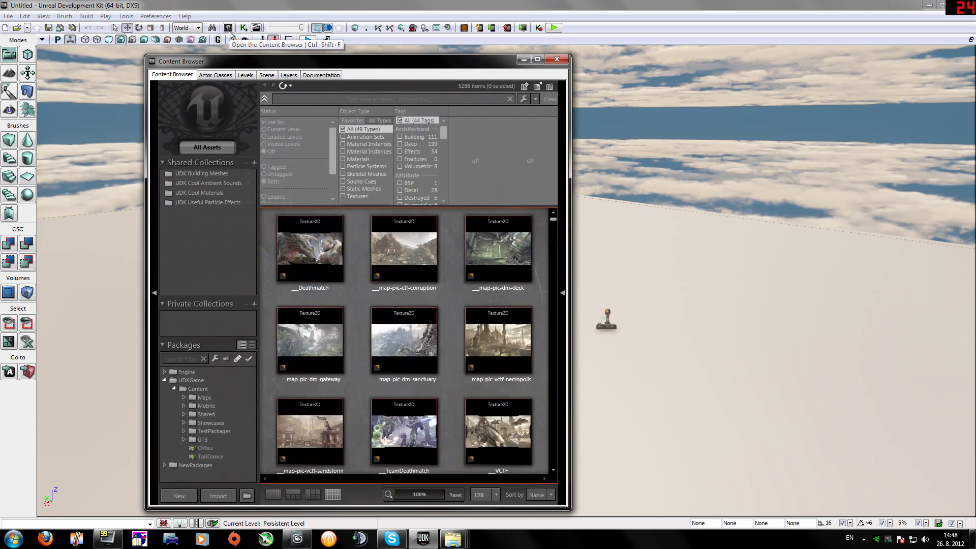
pyautogui.moveTo(362, 71); pyautogui.dragTo(271, 56)
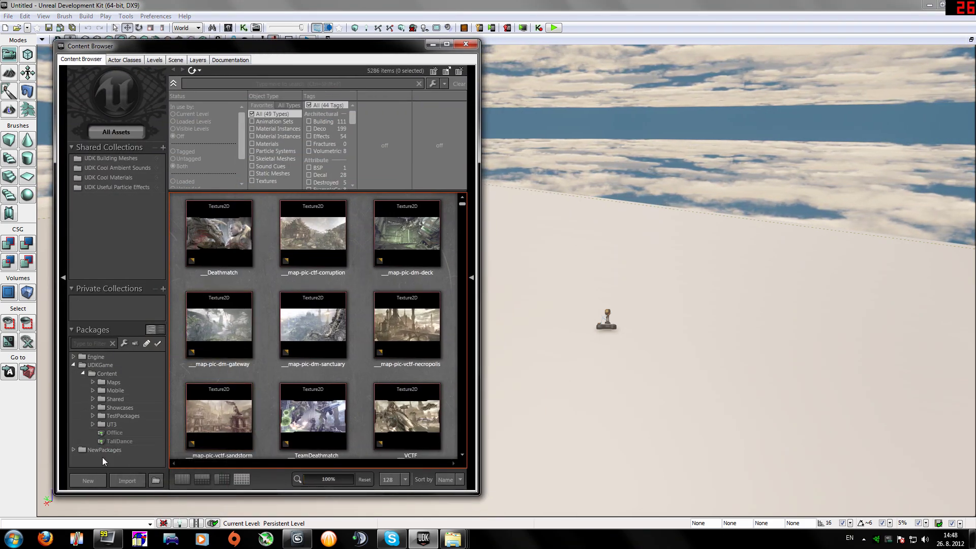
pyautogui.click(74, 449)
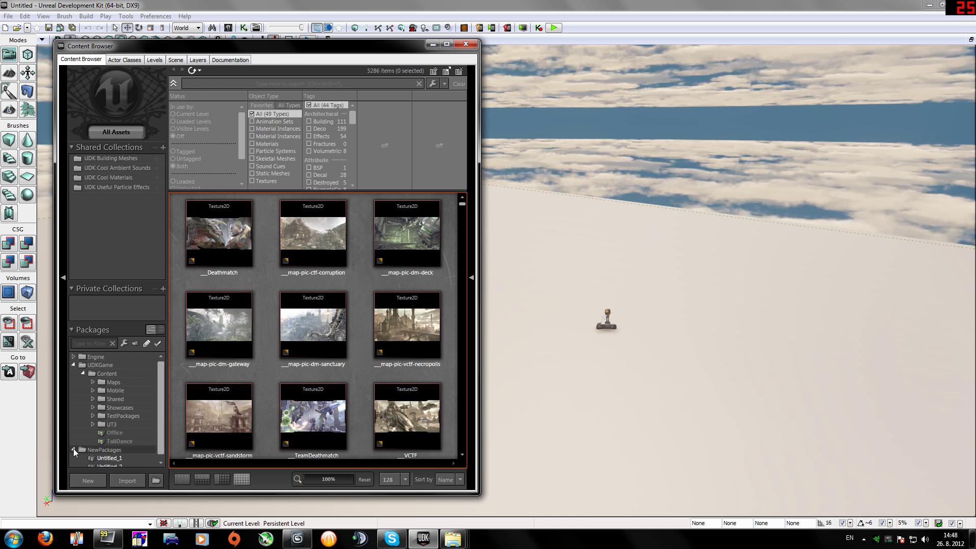
pyautogui.click(109, 455)
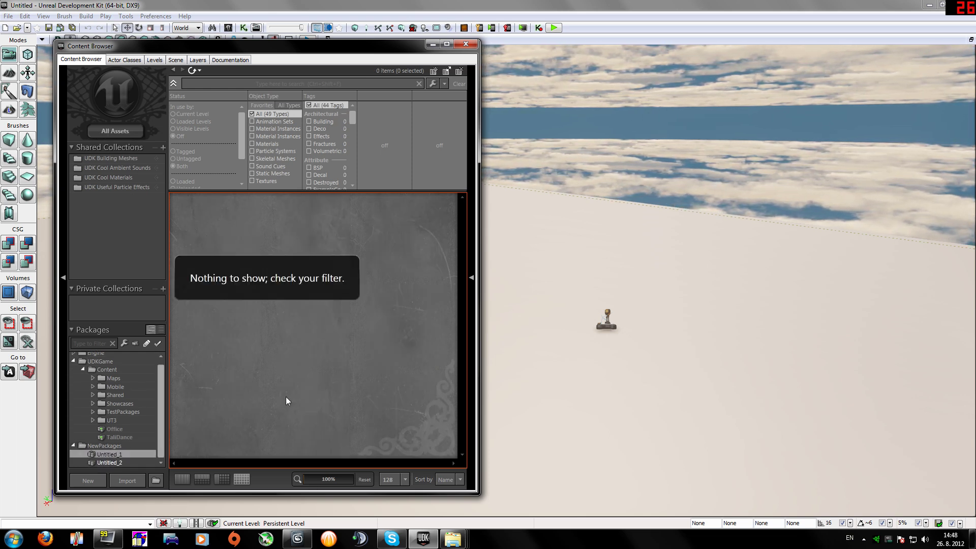
# Import the bED ASE file from the Desktop into the Untitled_1 package and place the mesh on the level's floor
pyautogui.rightClick(243, 264)
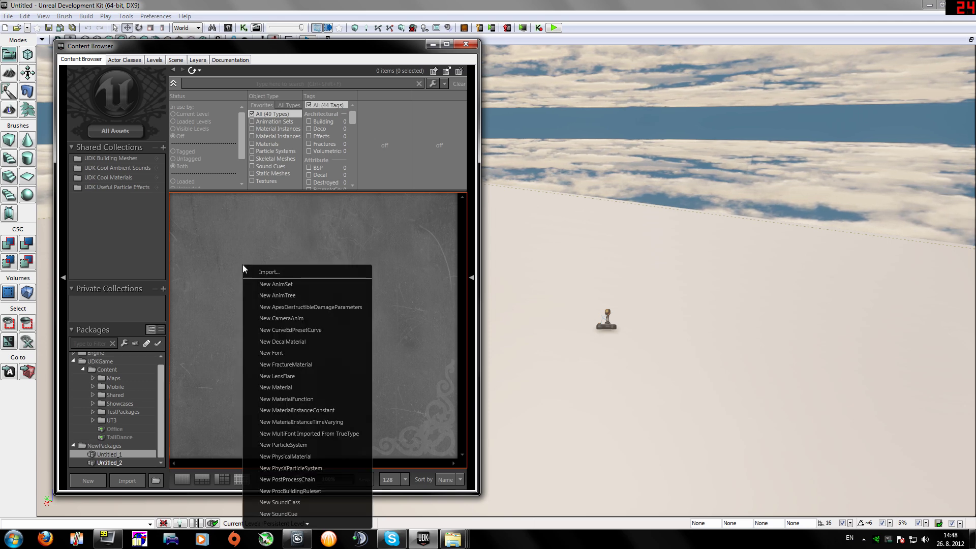
pyautogui.click(279, 273)
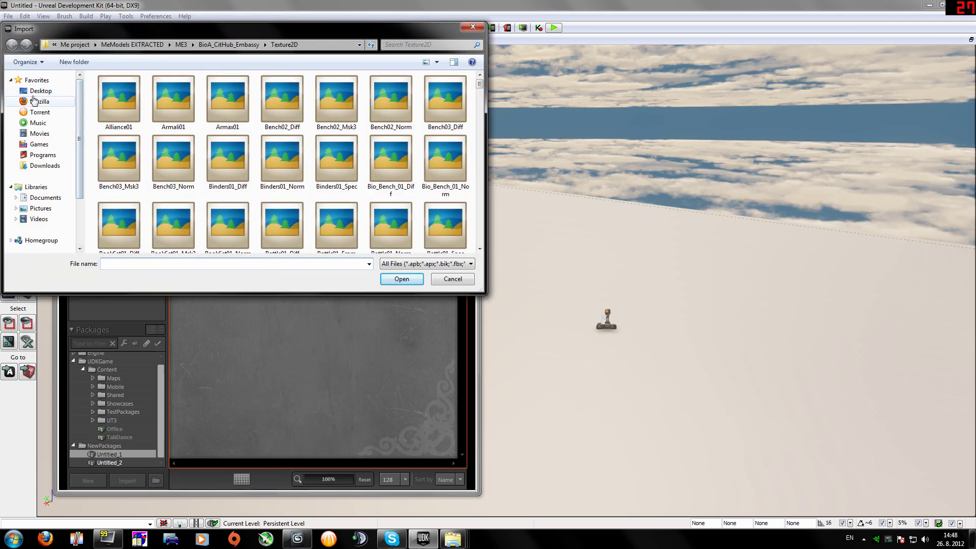
pyautogui.click(40, 90)
pyautogui.press('b')
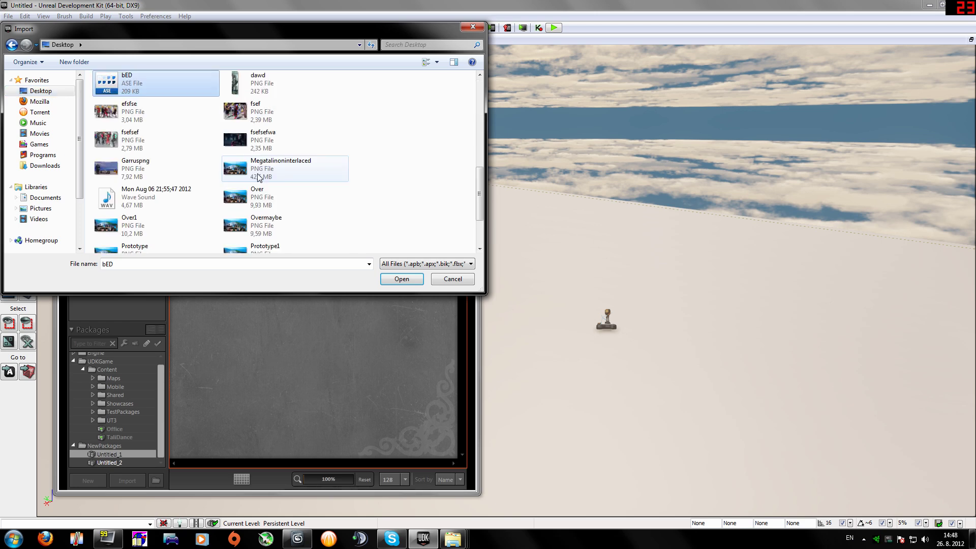
pyautogui.click(402, 280)
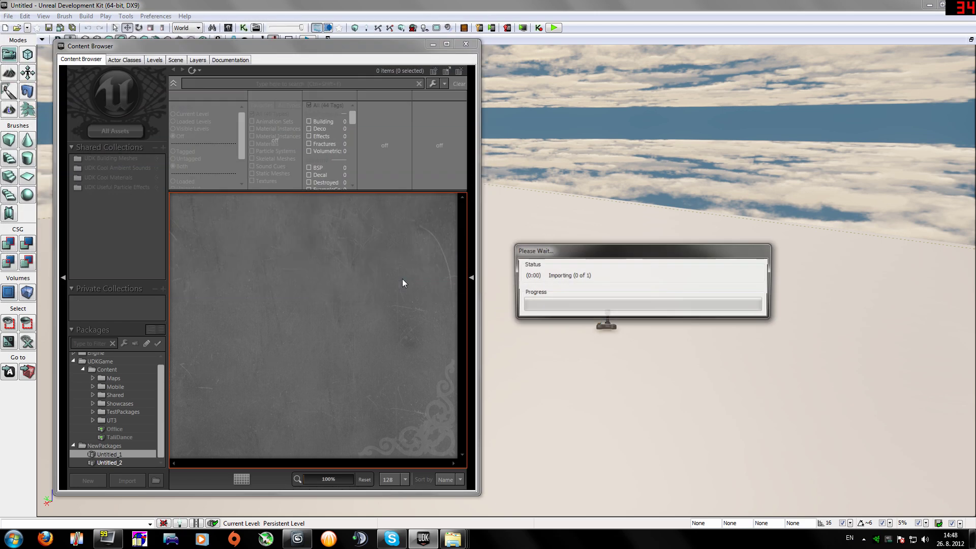
pyautogui.click(321, 214)
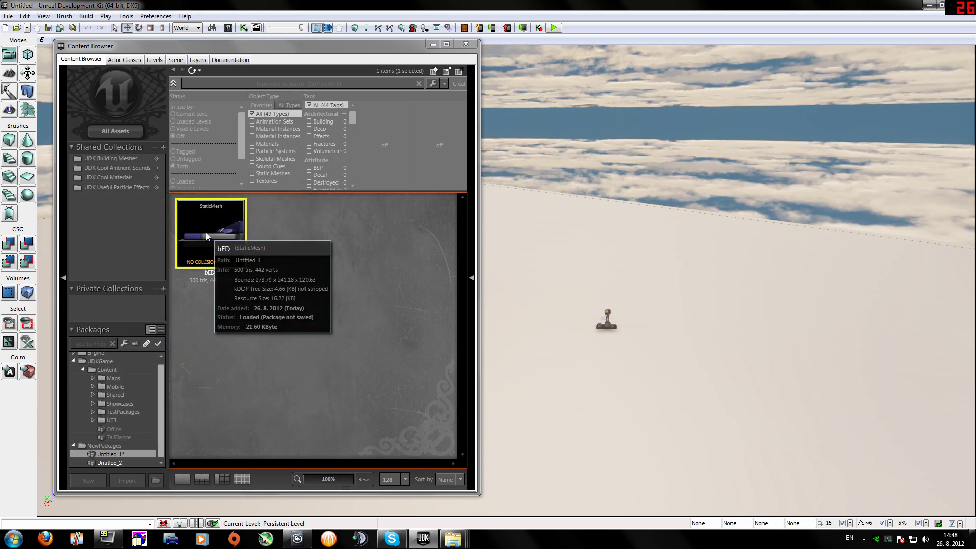
pyautogui.moveTo(206, 233); pyautogui.dragTo(591, 395)
pyautogui.moveTo(591, 395); pyautogui.dragTo(713, 399, button='right')
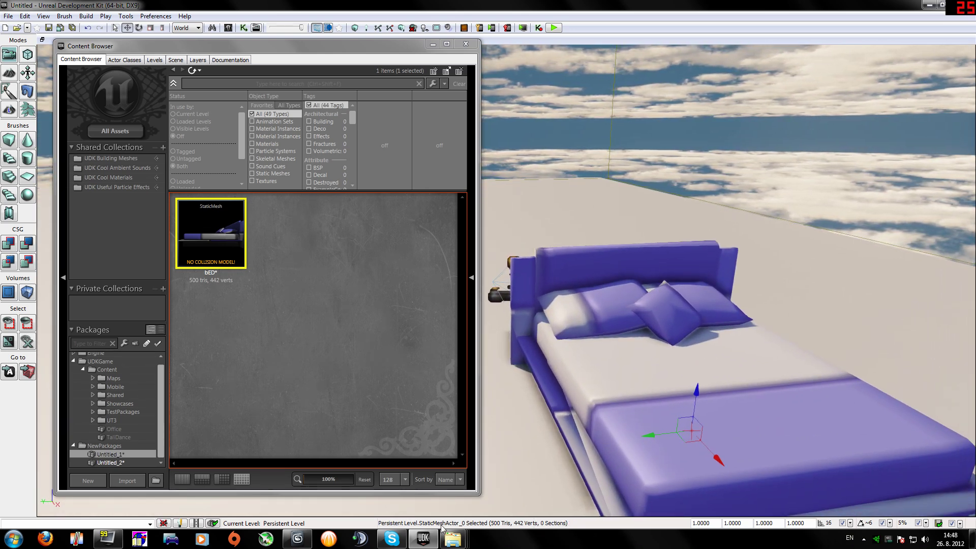
# Close the Batman folder windows and switch to the Windows Explorer window showing the ME3 folder
pyautogui.moveTo(459, 543)
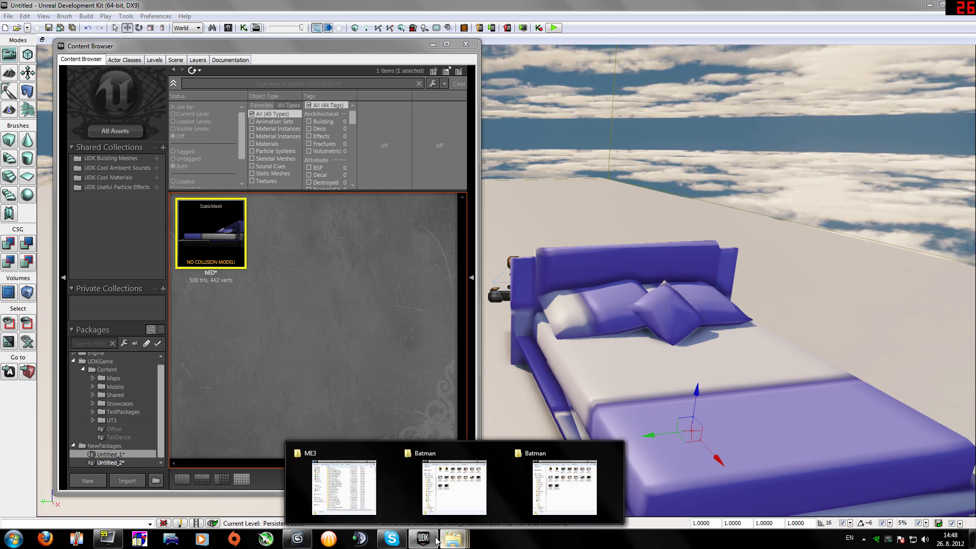
pyautogui.moveTo(503, 452)
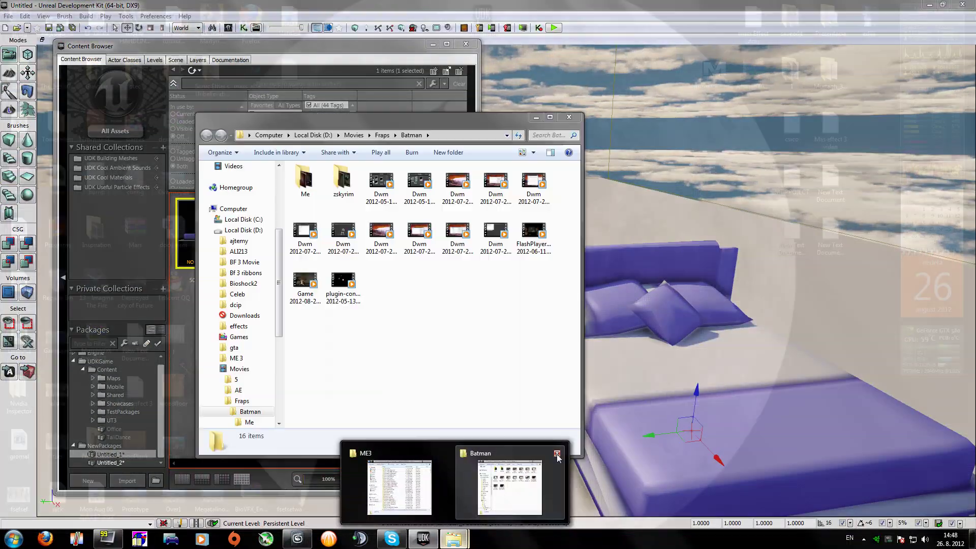
pyautogui.click(556, 453)
pyautogui.click(459, 543)
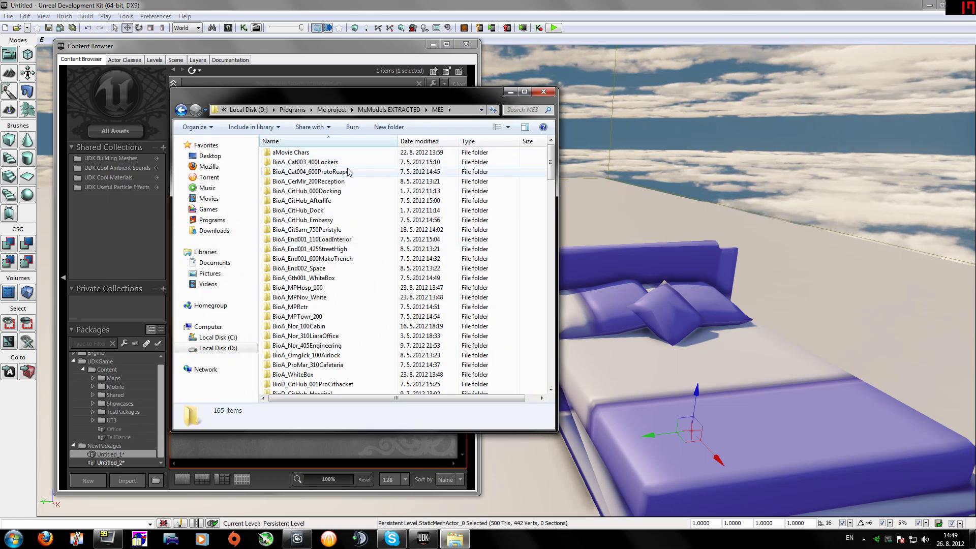
# Open the Texture2D folder inside BioA_Nor_310LiaraOffice in the ME3 directory
pyautogui.click(376, 174)
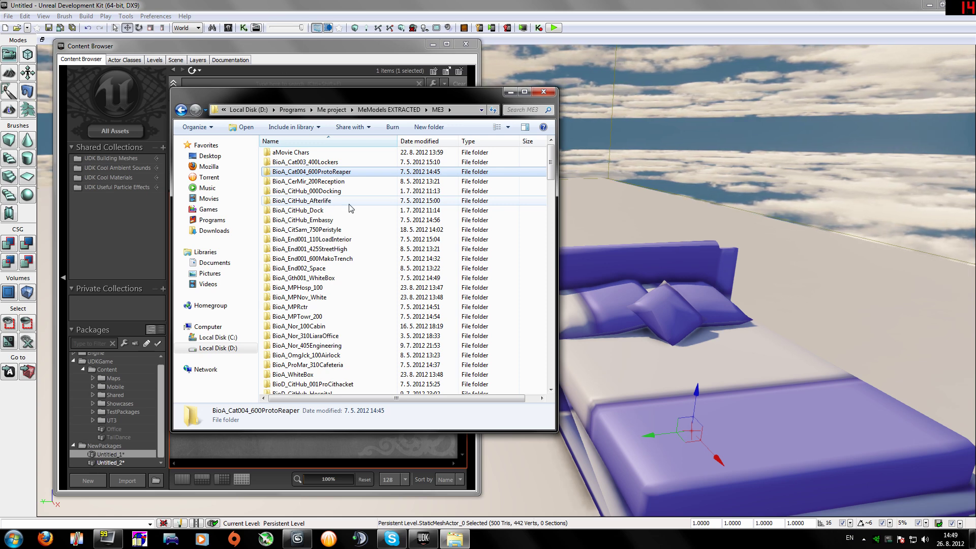
pyautogui.click(524, 110)
pyautogui.click(326, 336)
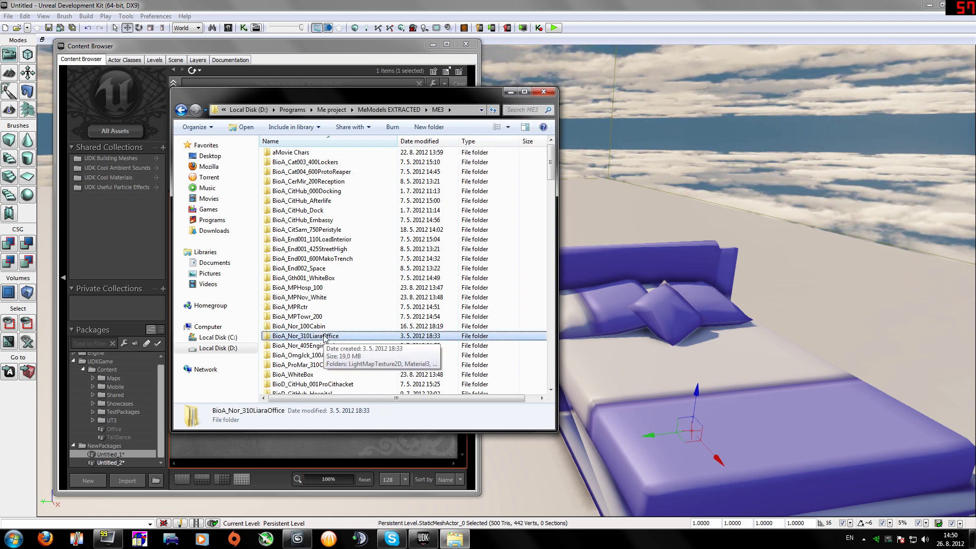
pyautogui.doubleClick(308, 337)
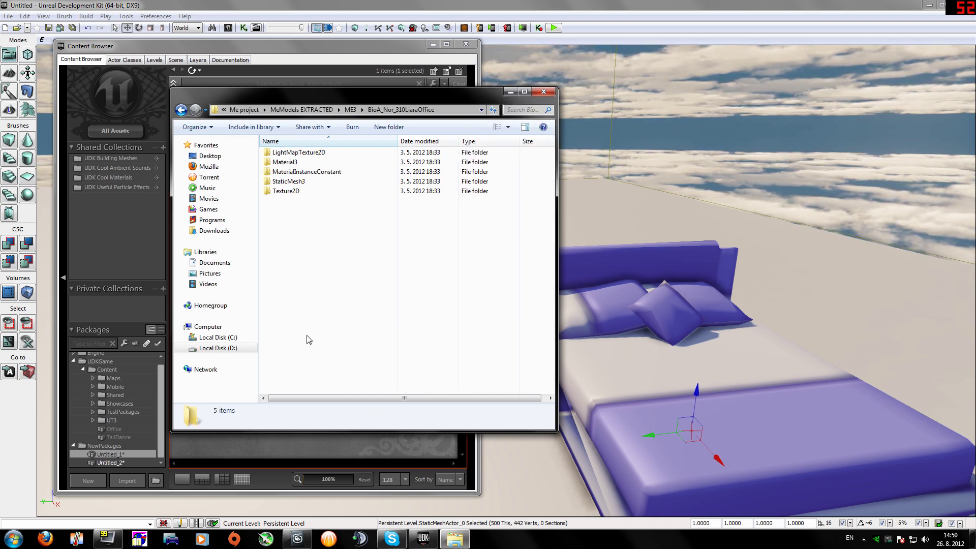
pyautogui.doubleClick(289, 193)
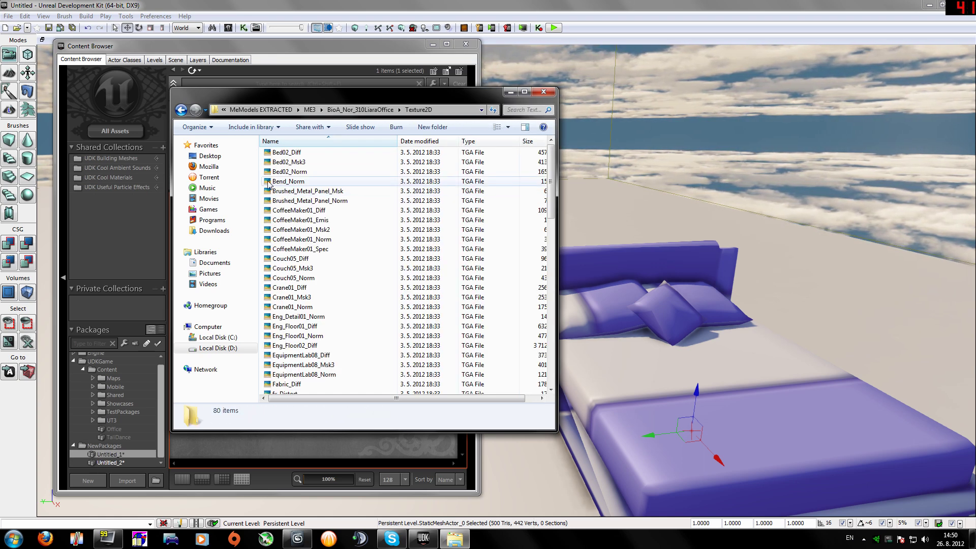
# Import the Bed02_Diff TGA texture from the Texture2D folder into the Untitled_1 package with the default import options
pyautogui.click(287, 153)
pyautogui.moveTo(312, 98); pyautogui.dragTo(567, 112)
pyautogui.click(554, 177)
pyautogui.click(560, 189)
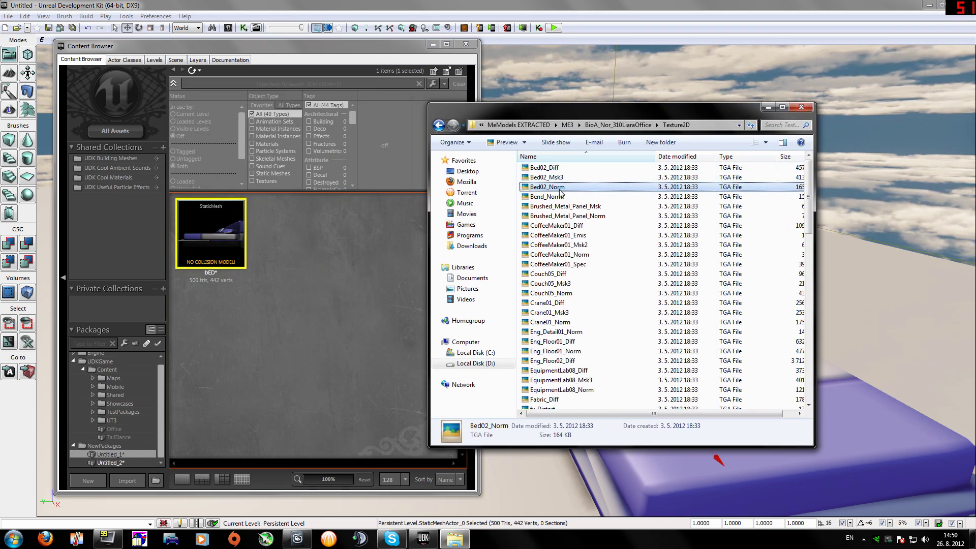
pyautogui.click(545, 168)
pyautogui.moveTo(545, 172); pyautogui.dragTo(331, 296)
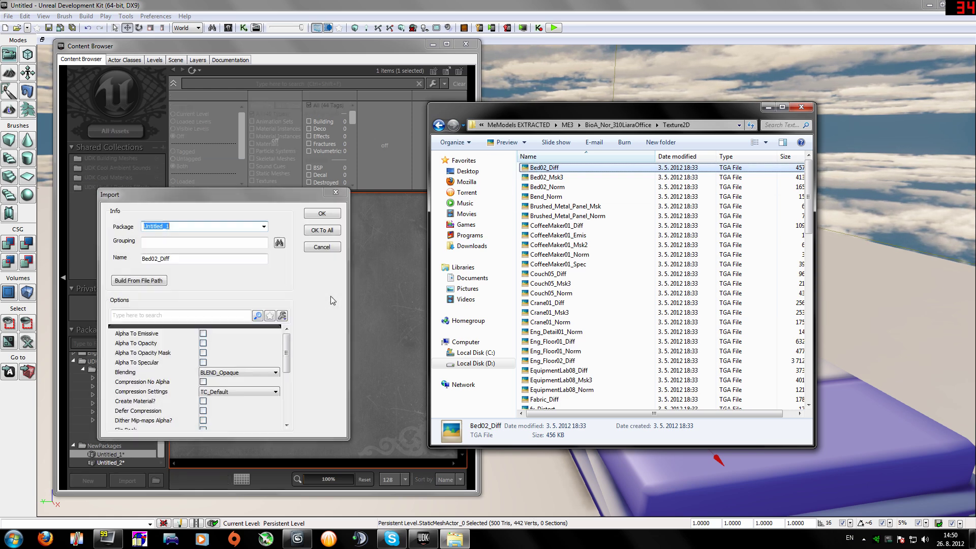
pyautogui.click(321, 214)
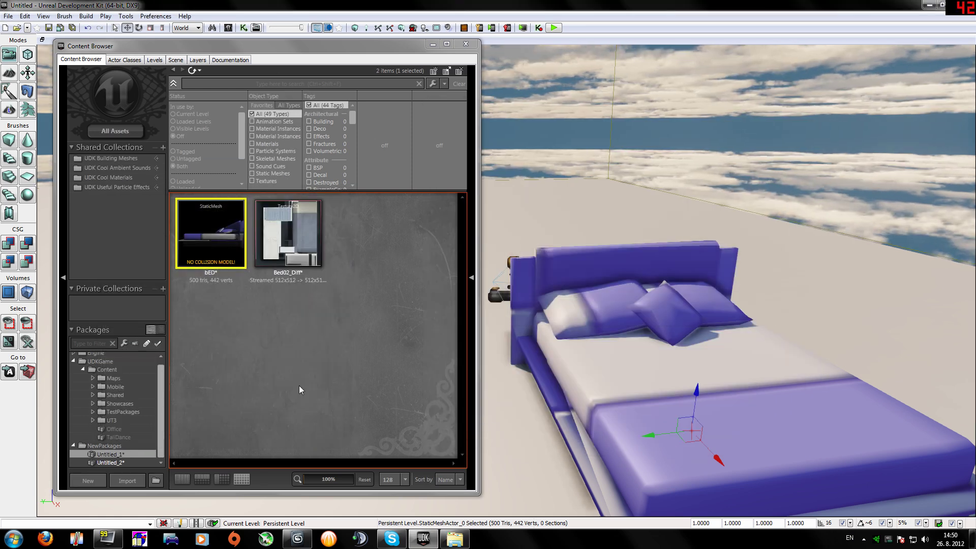
# Import the Bed02_Norm TGA texture from the Texture2D folder into the Untitled_1 package with the default import options
pyautogui.click(454, 539)
pyautogui.moveTo(547, 186); pyautogui.dragTo(351, 286)
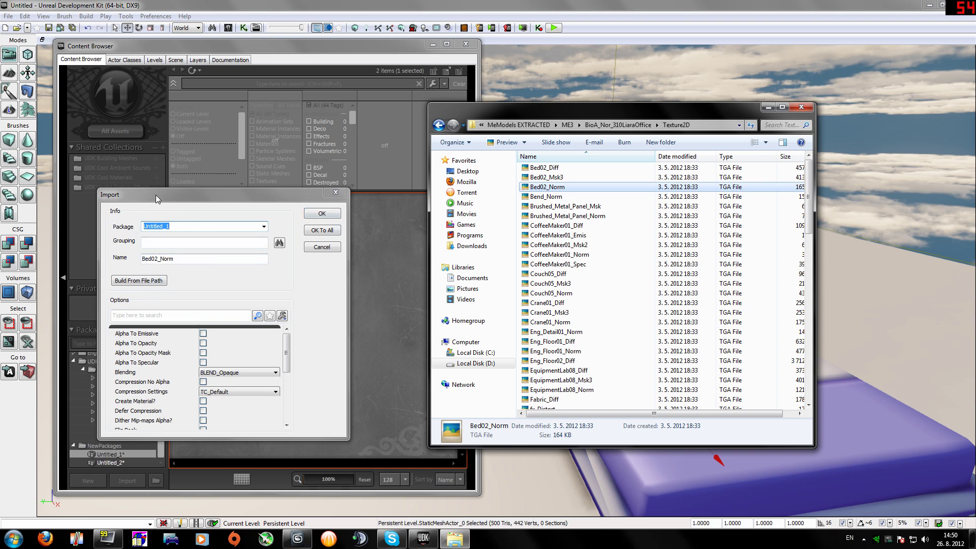
pyautogui.moveTo(156, 194); pyautogui.dragTo(235, 186)
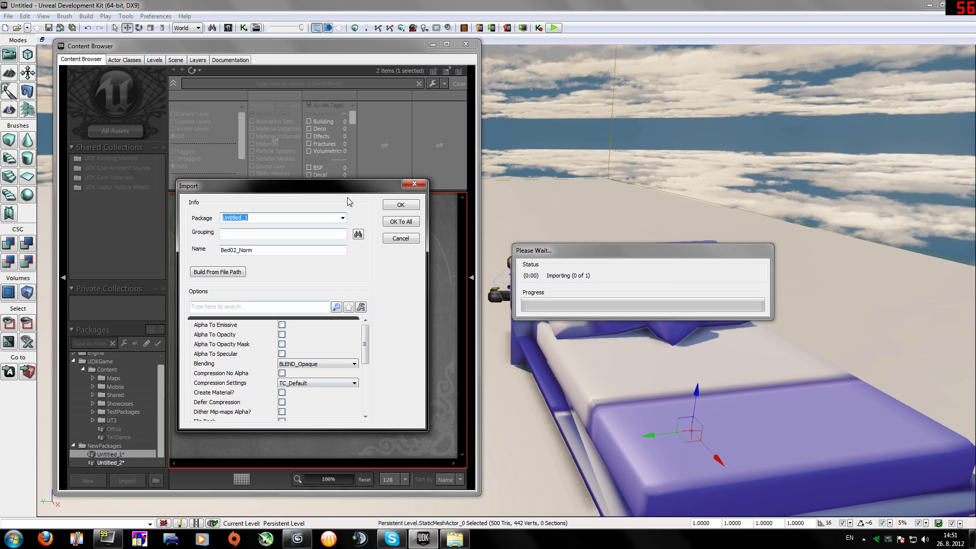
pyautogui.click(400, 205)
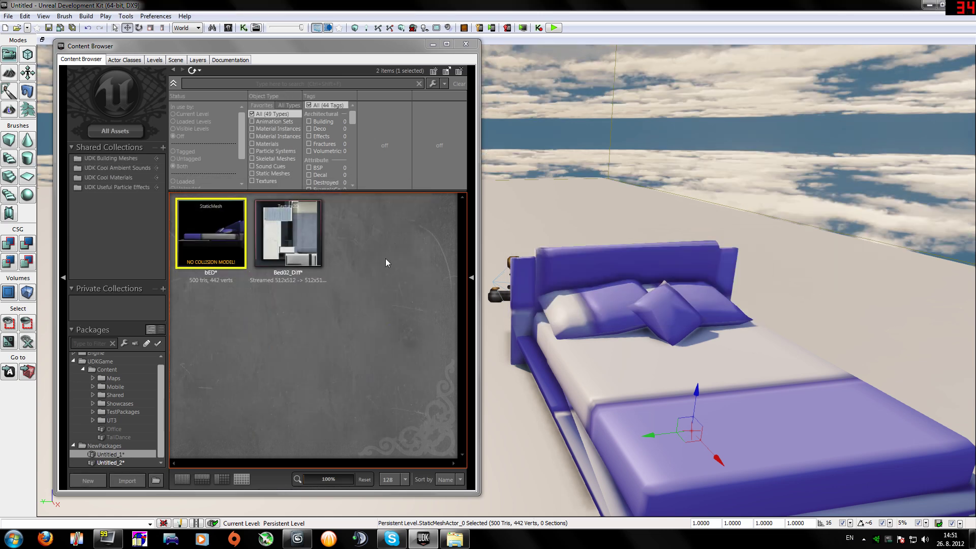
# View the Bed02_Diff texture's properties and preview, and close the viewer
pyautogui.click(308, 241)
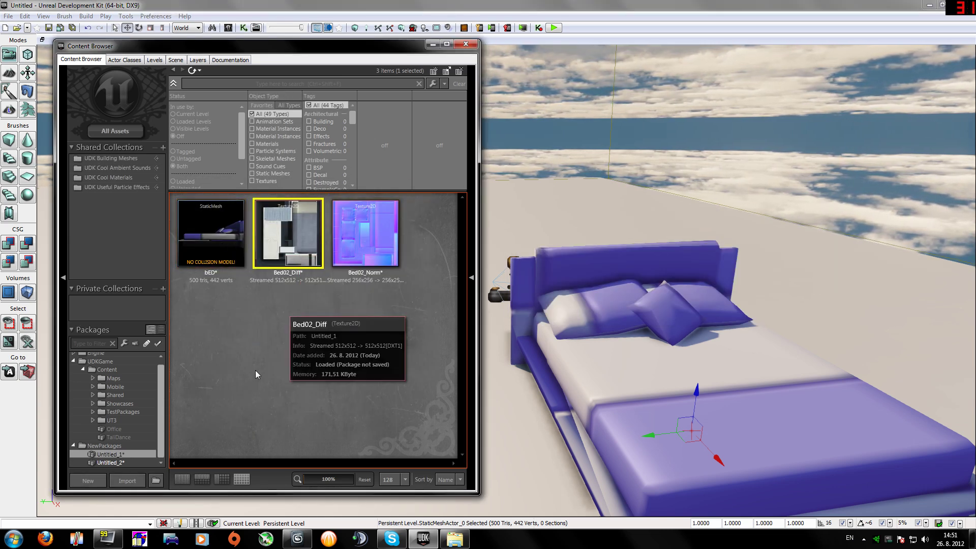
pyautogui.moveTo(288, 219)
pyautogui.mouseDown()
pyautogui.moveTo(637, 355)
pyautogui.moveTo(280, 227)
pyautogui.mouseUp()
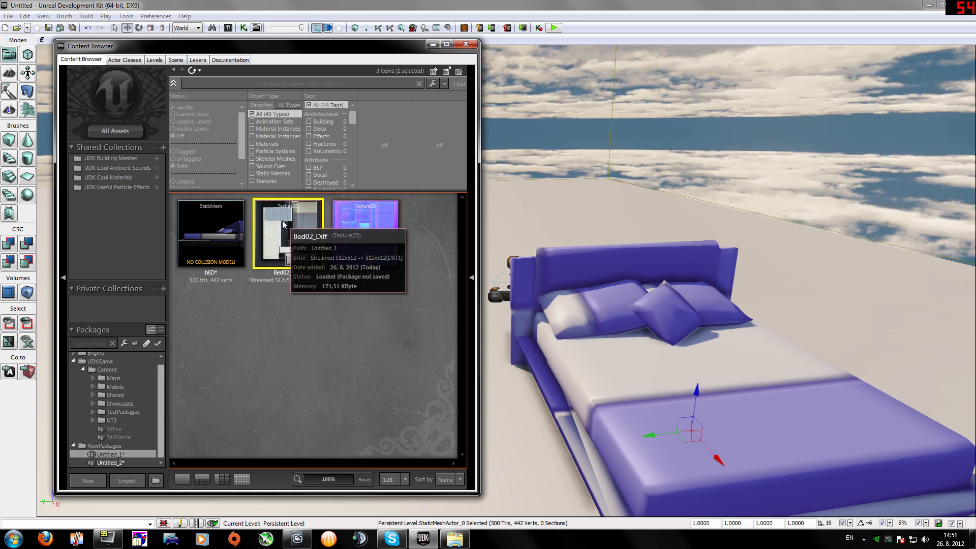
pyautogui.doubleClick(282, 221)
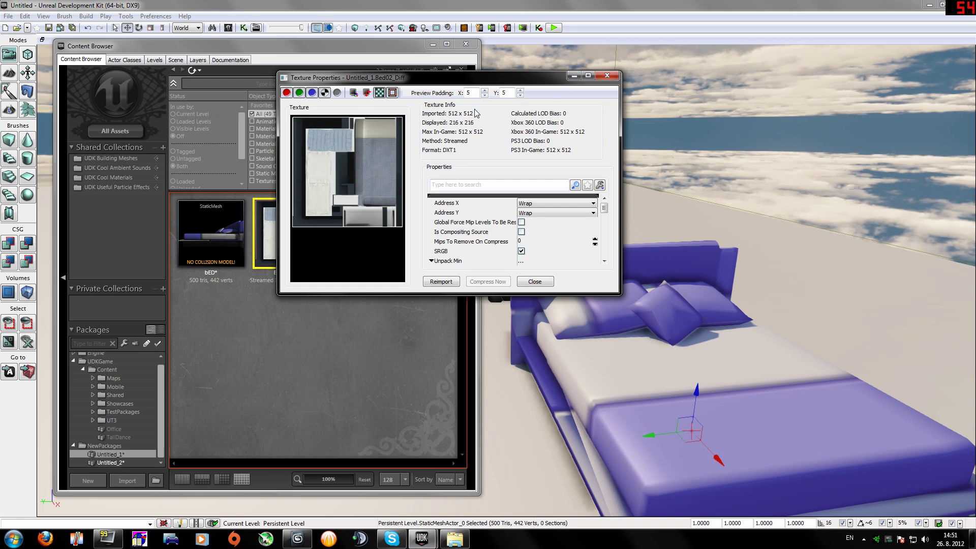
pyautogui.click(535, 282)
# Create a new material named Bed02_Diff_Mat from the Bed02_Diff texture in the Untitled_1 package
pyautogui.rightClick(288, 227)
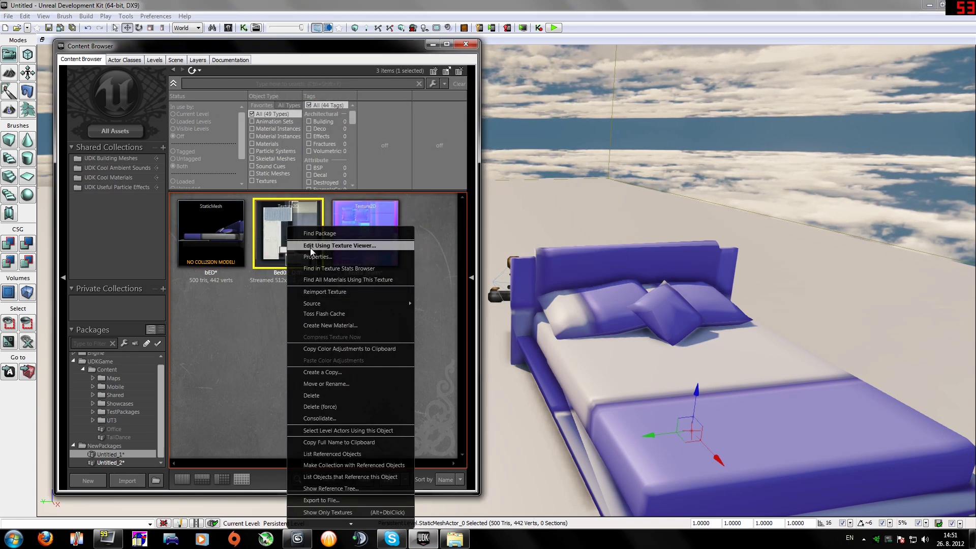
pyautogui.click(374, 327)
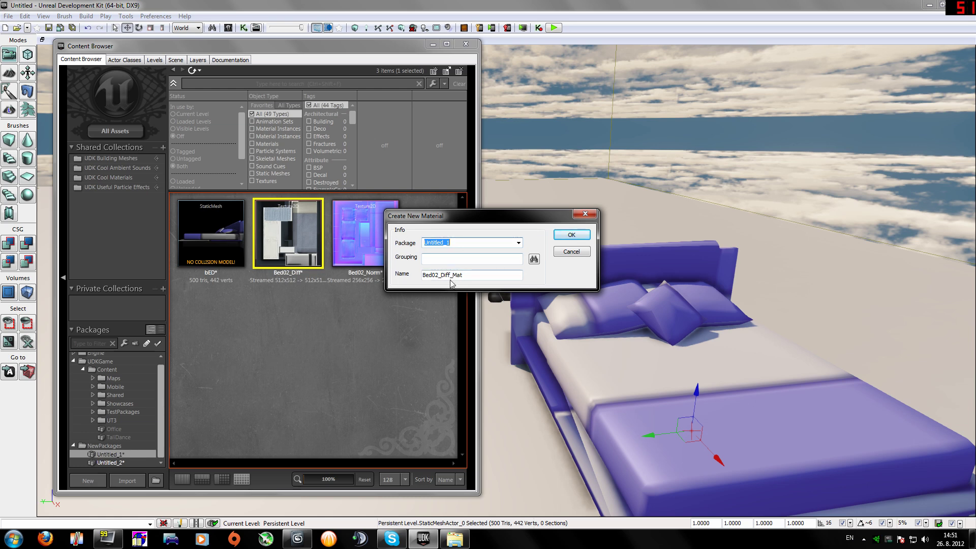
pyautogui.click(582, 239)
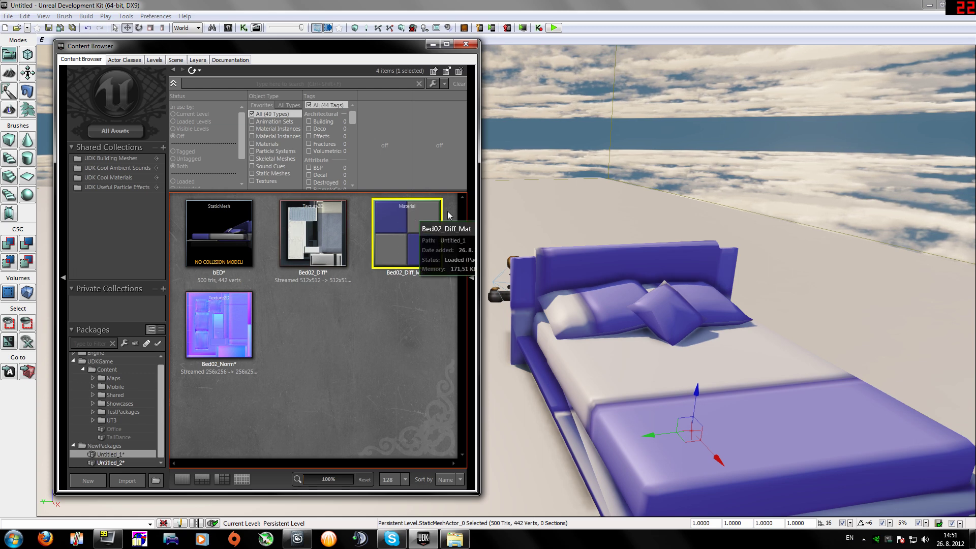
# Open Bed02_Diff_Mat in the Material Editor and move the overlapping Texture Sample node to the right of the PreviewMaterial_0 node
pyautogui.doubleClick(399, 216)
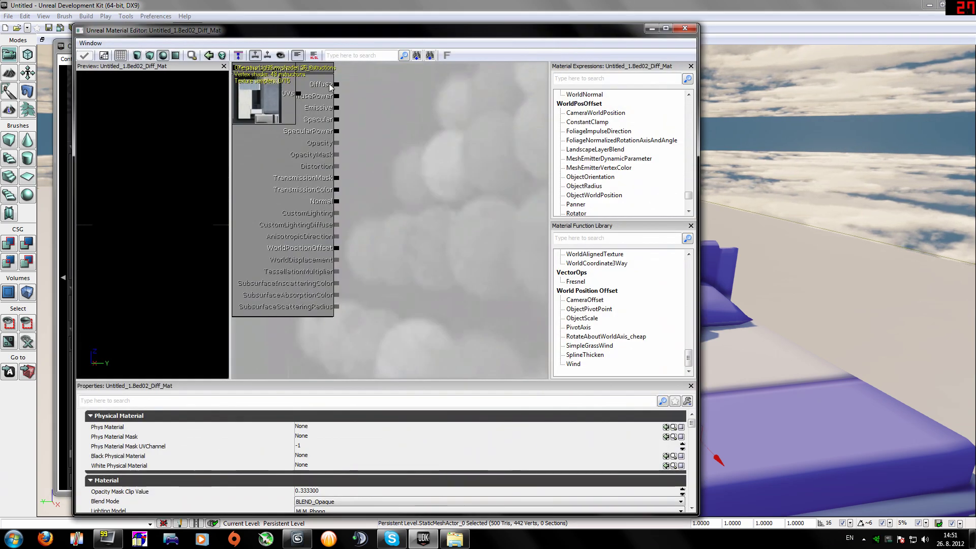
pyautogui.moveTo(270, 104); pyautogui.dragTo(290, 138)
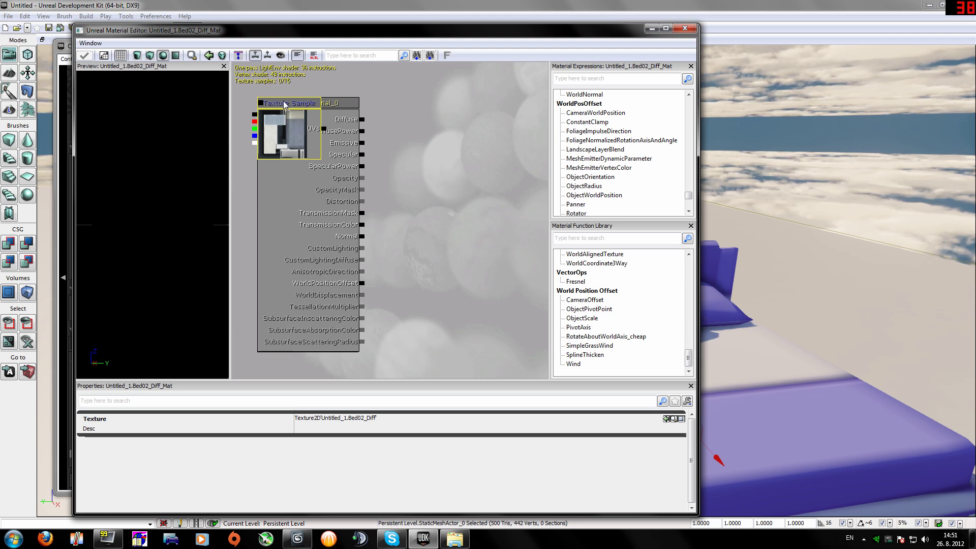
pyautogui.moveTo(285, 105); pyautogui.dragTo(413, 107)
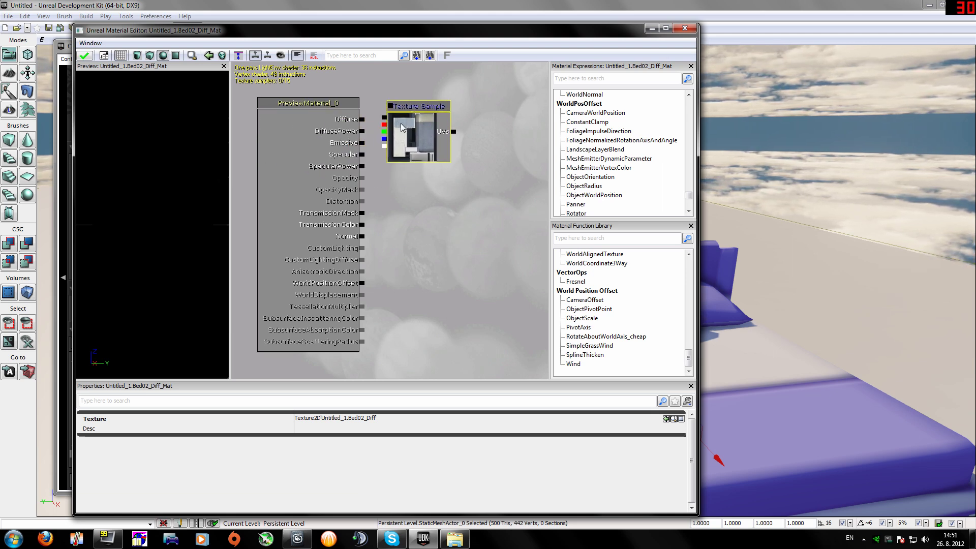
pyautogui.moveTo(313, 107)
pyautogui.mouseDown()
pyautogui.moveTo(356, 112)
pyautogui.moveTo(307, 111)
pyautogui.moveTo(308, 73)
pyautogui.moveTo(305, 126)
pyautogui.moveTo(299, 114)
pyautogui.mouseUp()
pyautogui.click(301, 106)
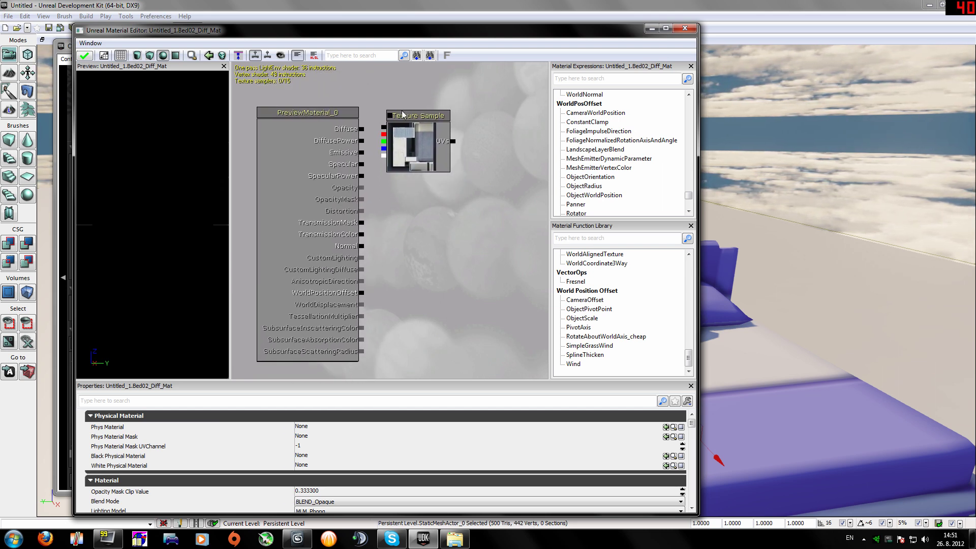
pyautogui.moveTo(408, 116)
pyautogui.mouseDown()
pyautogui.moveTo(443, 111)
pyautogui.moveTo(397, 117)
pyautogui.moveTo(438, 121)
pyautogui.moveTo(424, 115)
pyautogui.mouseUp()
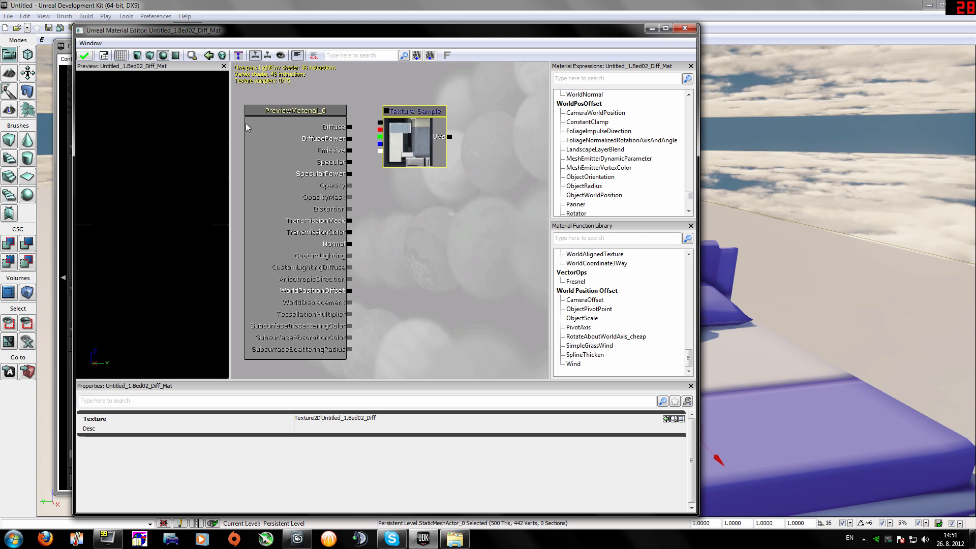
# Connect the Bed02_Diff Texture Sample's main output to the material's Diffuse and Specular inputs
pyautogui.click(292, 108)
pyautogui.moveTo(292, 108); pyautogui.dragTo(307, 112)
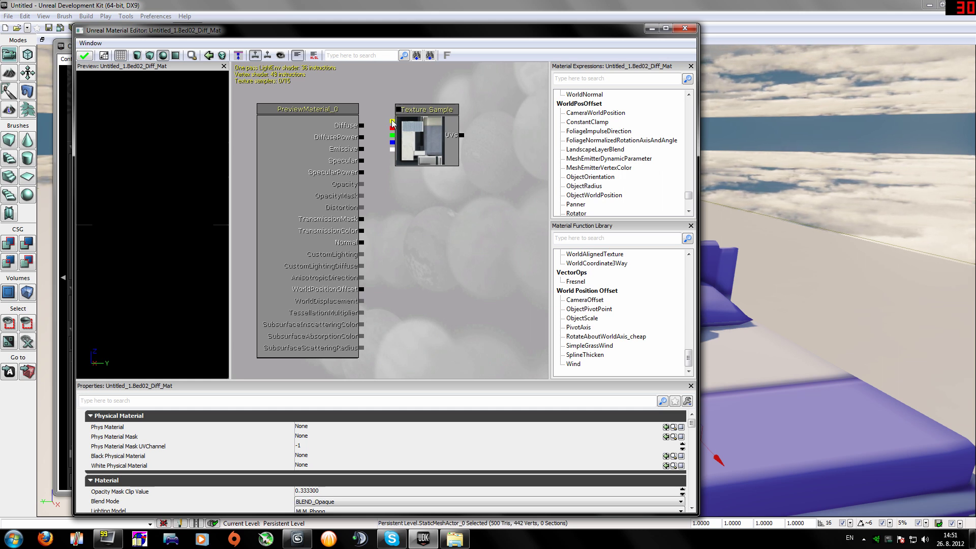
pyautogui.moveTo(372, 126); pyautogui.dragTo(364, 125)
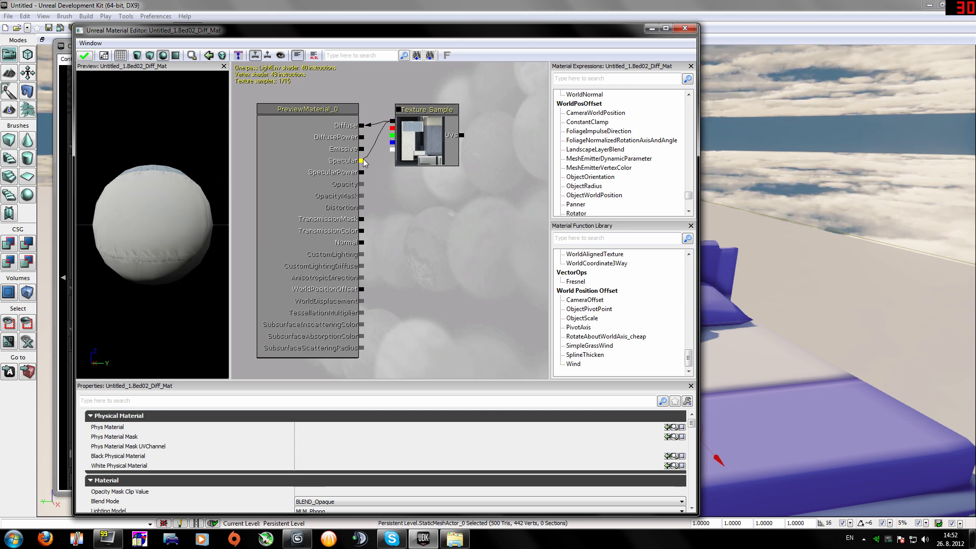
pyautogui.moveTo(364, 162); pyautogui.dragTo(364, 163)
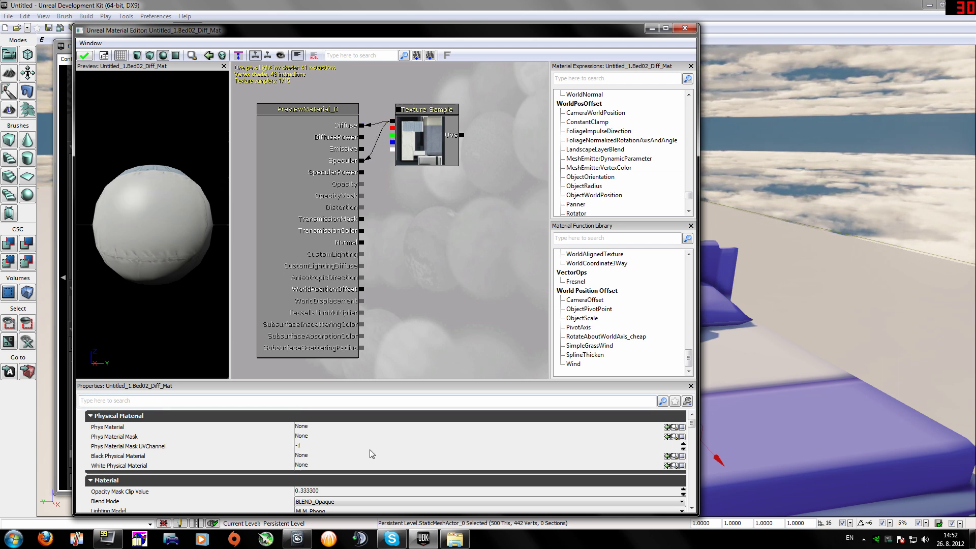
# Add the Bed02_Norm texture from the Content Browser to the material graph as a Texture Sample below the Bed02_Diff one
pyautogui.moveTo(464, 539)
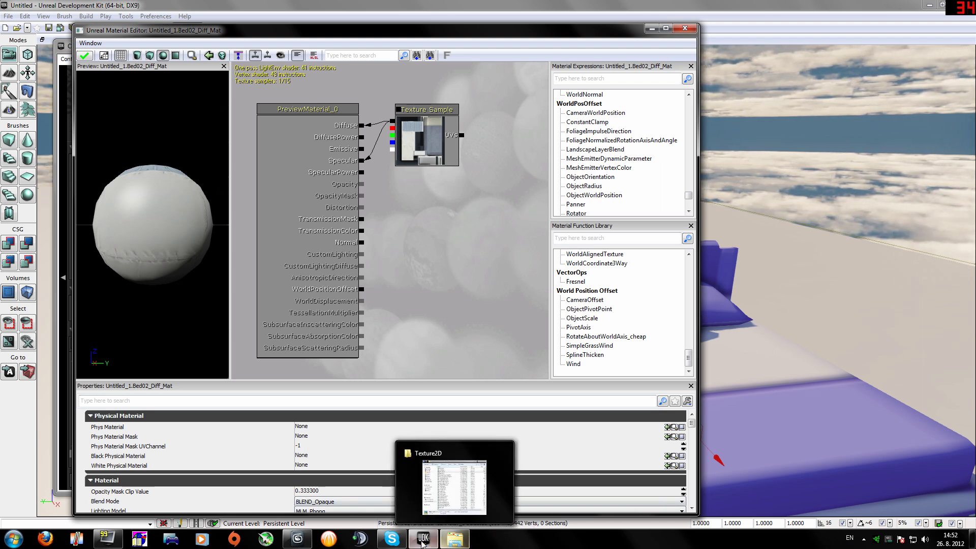
pyautogui.moveTo(425, 545)
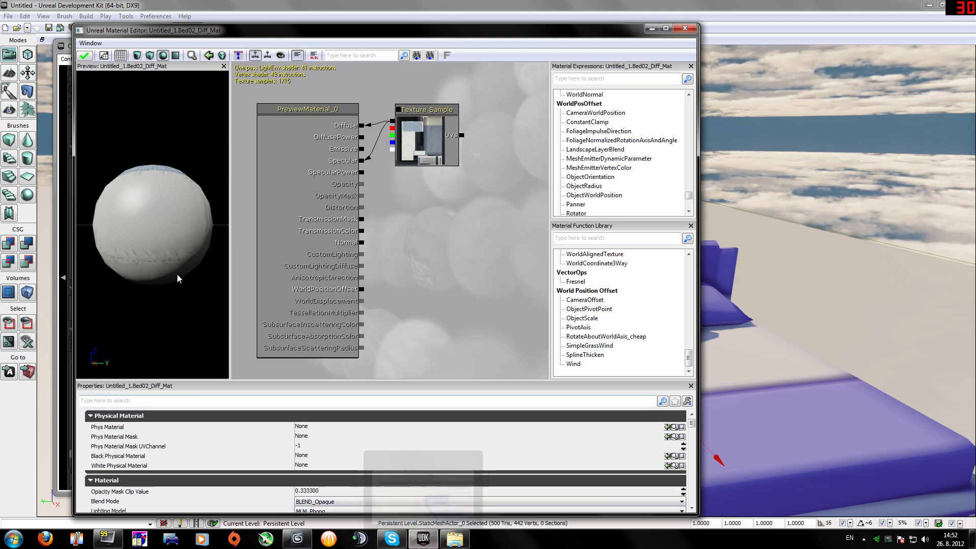
pyautogui.moveTo(165, 32); pyautogui.dragTo(302, 26)
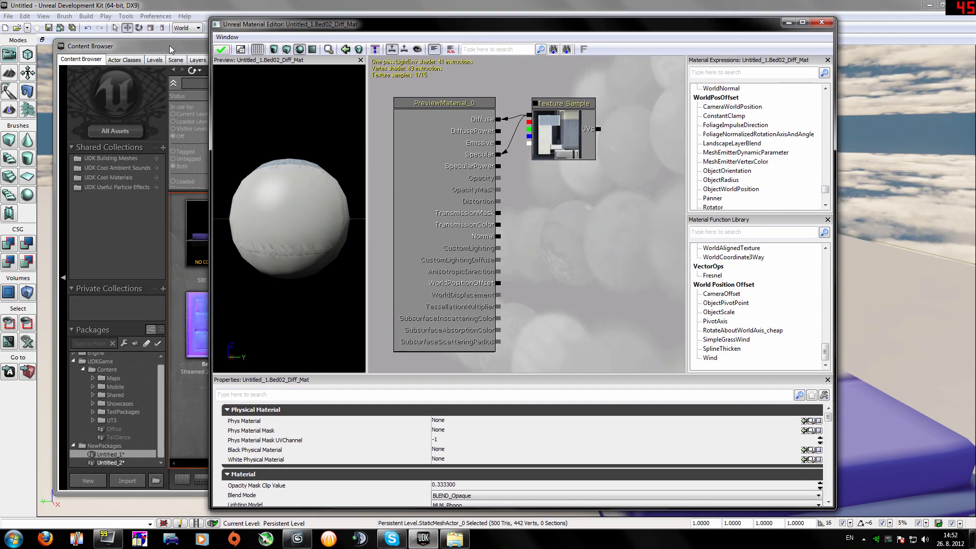
pyautogui.moveTo(170, 44); pyautogui.dragTo(137, 43)
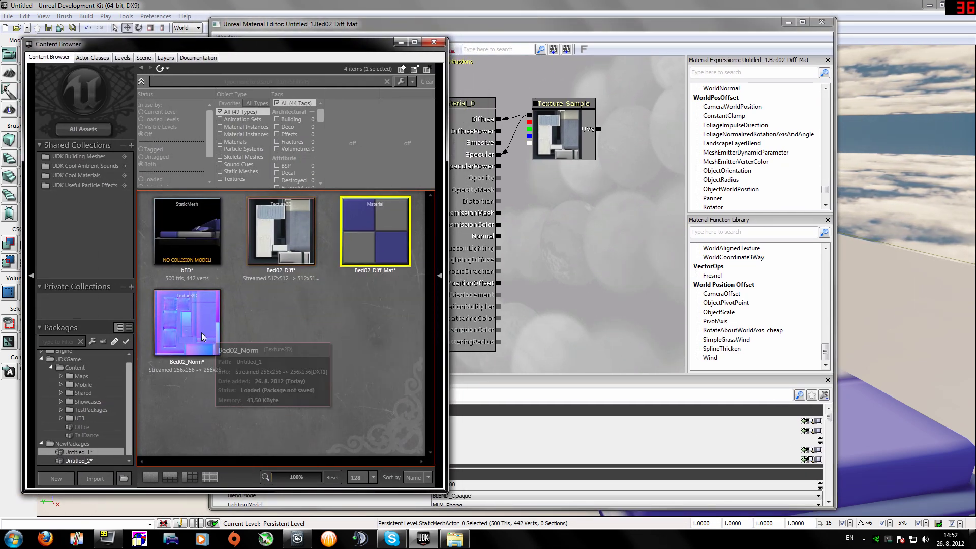
pyautogui.click(199, 332)
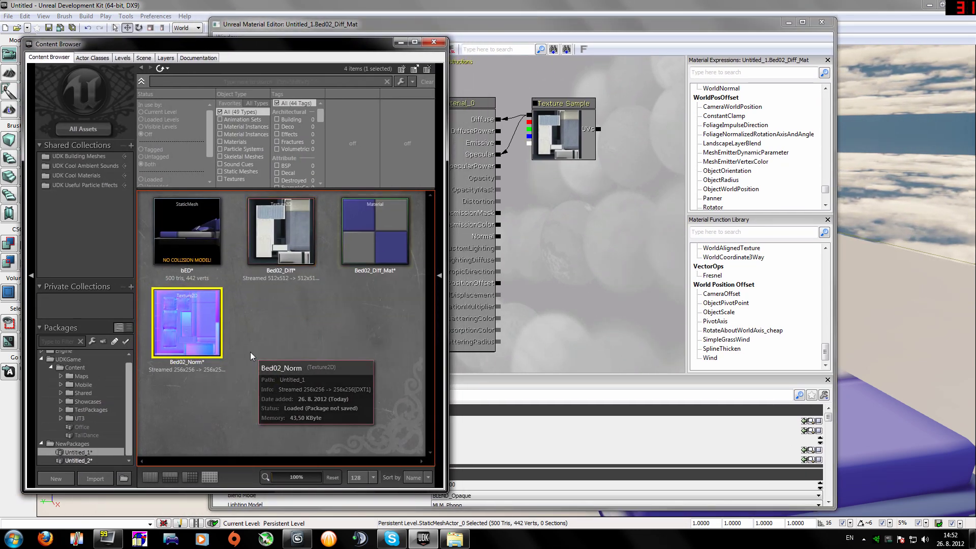
pyautogui.click(560, 258)
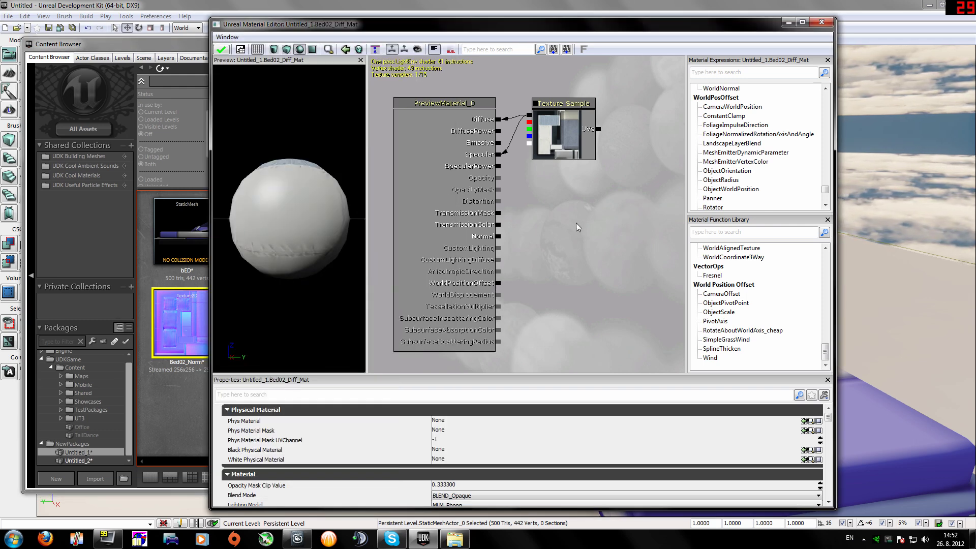
pyautogui.moveTo(577, 225); pyautogui.dragTo(576, 228)
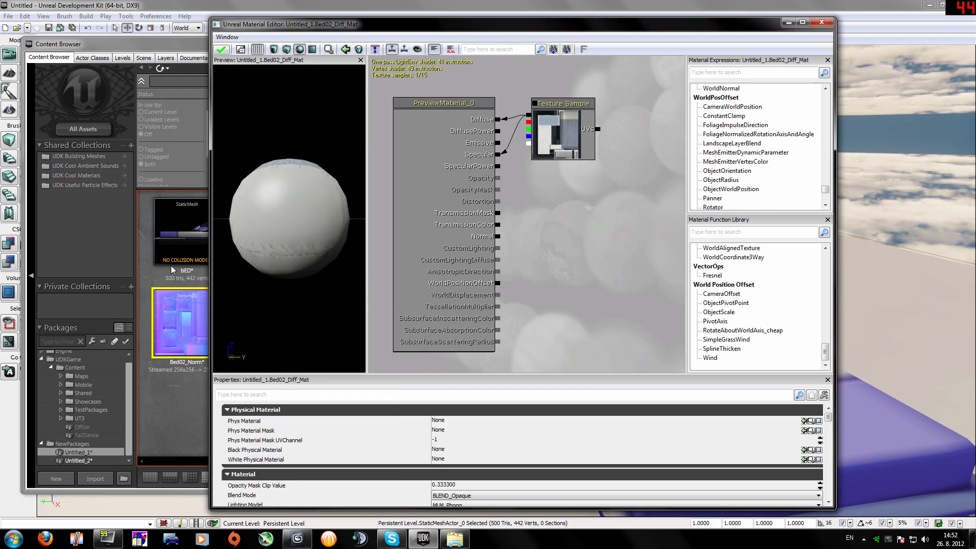
pyautogui.rightClick(571, 246)
pyautogui.click(554, 245)
pyautogui.moveTo(197, 316); pyautogui.dragTo(408, 280)
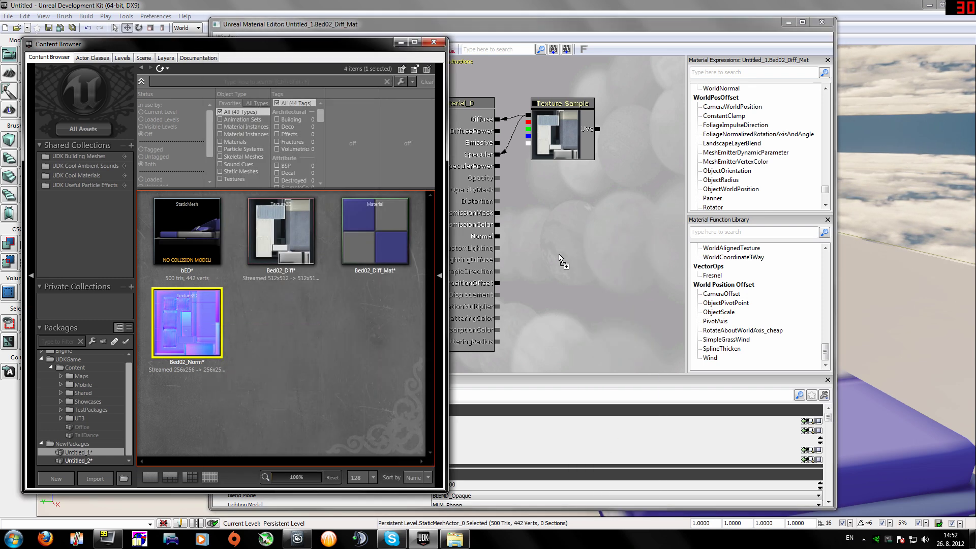
pyautogui.moveTo(572, 247); pyautogui.dragTo(558, 183)
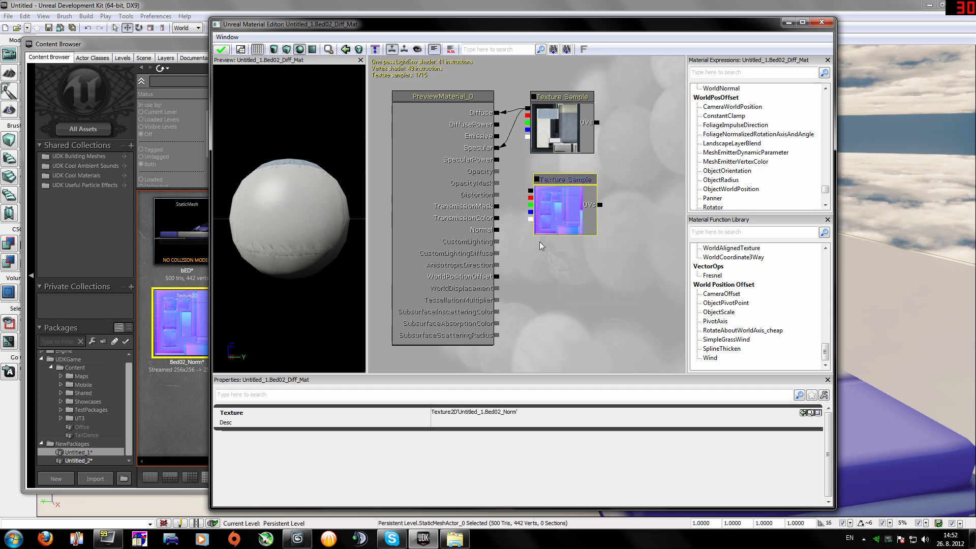
# Connect the Bed02_Norm Texture Sample's main output to the material's Normal input, breaking and remaking the link to compare the preview
pyautogui.moveTo(530, 190); pyautogui.dragTo(497, 231)
pyautogui.moveTo(330, 235); pyautogui.dragTo(310, 233)
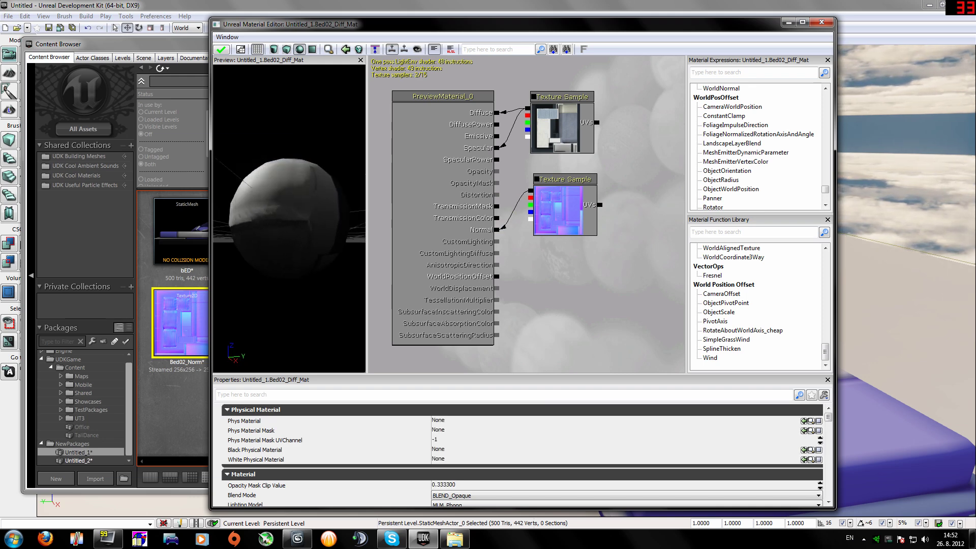
pyautogui.rightClick(532, 195)
pyautogui.click(552, 185)
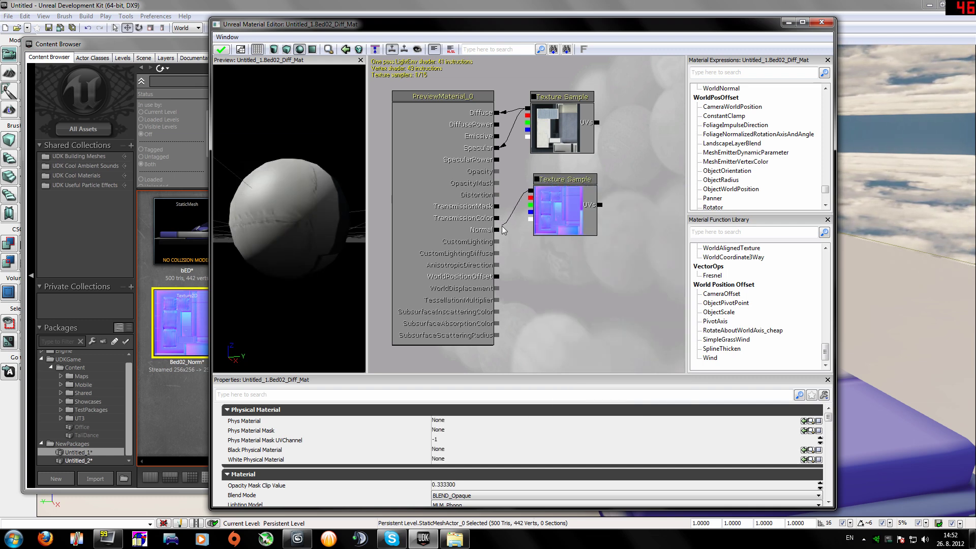
pyautogui.moveTo(498, 234); pyautogui.dragTo(498, 230)
pyautogui.moveTo(300, 219); pyautogui.dragTo(315, 234)
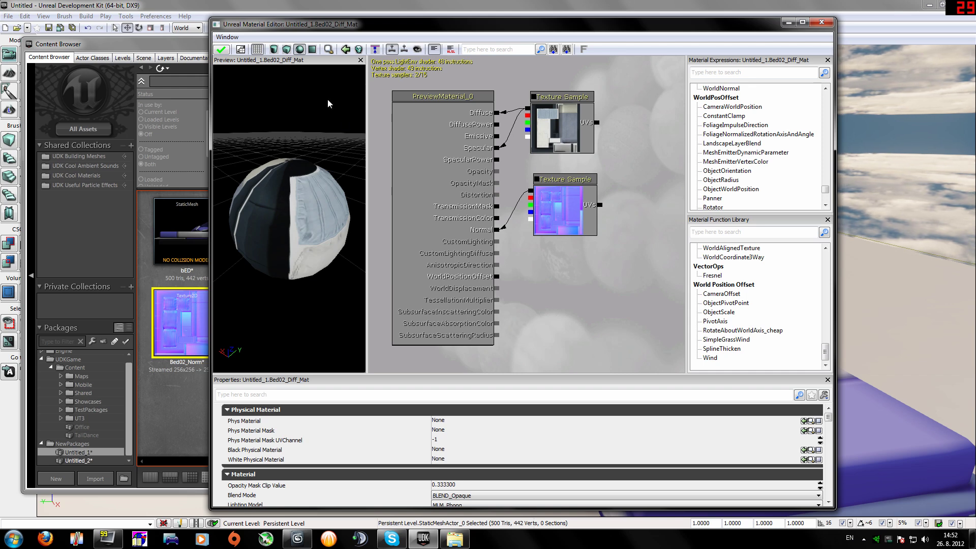
# Apply the changes to Bed02_Diff_Mat and close the Material Editor
pyautogui.click(221, 50)
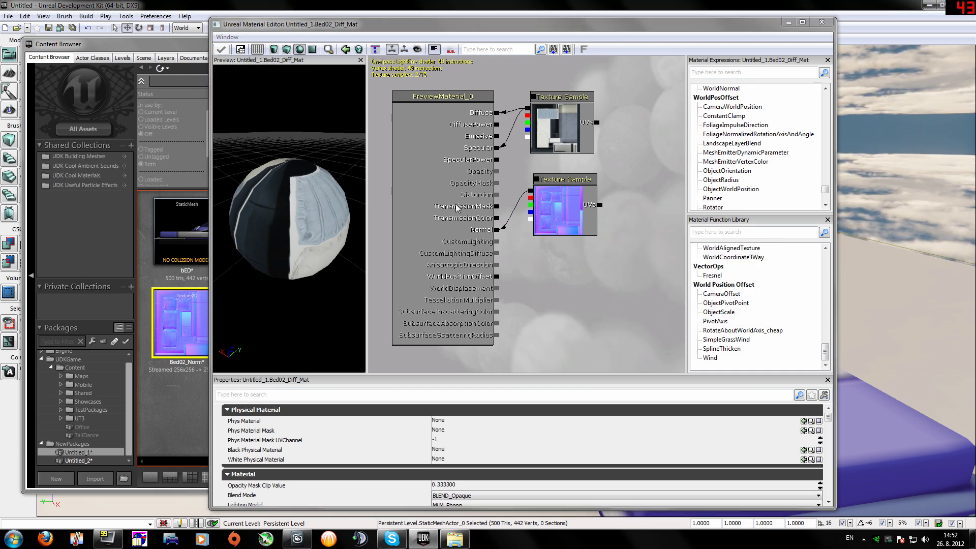
pyautogui.click(822, 24)
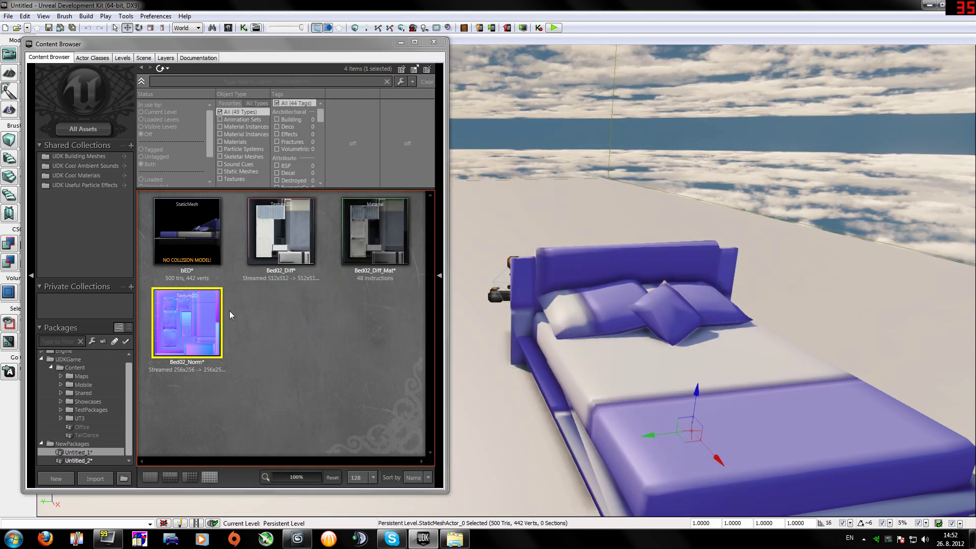
# Assign Bed02_Diff_Mat to the bed mesh in the level and minimize the Content Browser to view it
pyautogui.click(365, 239)
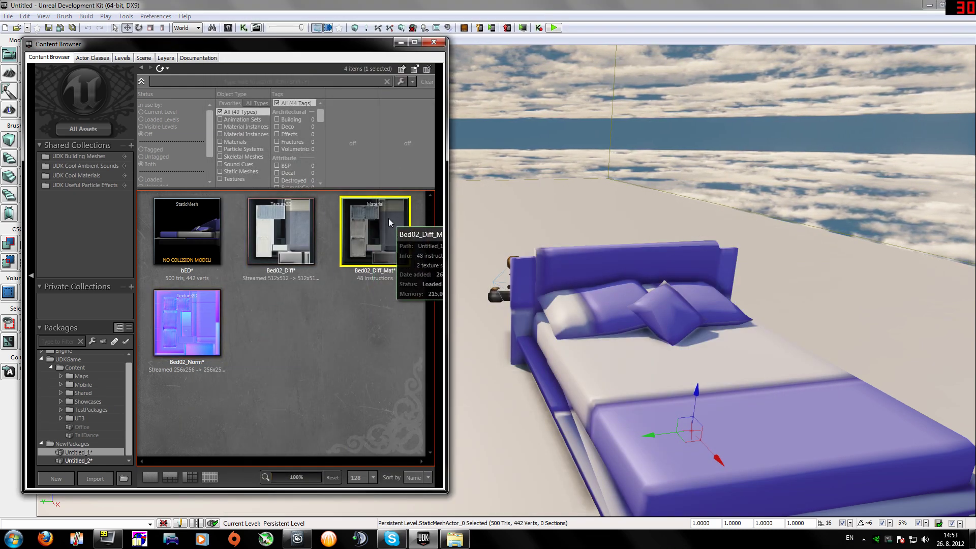
pyautogui.moveTo(367, 218); pyautogui.dragTo(598, 342)
pyautogui.moveTo(598, 343); pyautogui.dragTo(555, 351, button='right')
pyautogui.click(732, 351)
pyautogui.moveTo(732, 351); pyautogui.dragTo(715, 308)
pyautogui.click(401, 45)
pyautogui.moveTo(442, 168); pyautogui.dragTo(529, 174, button='right')
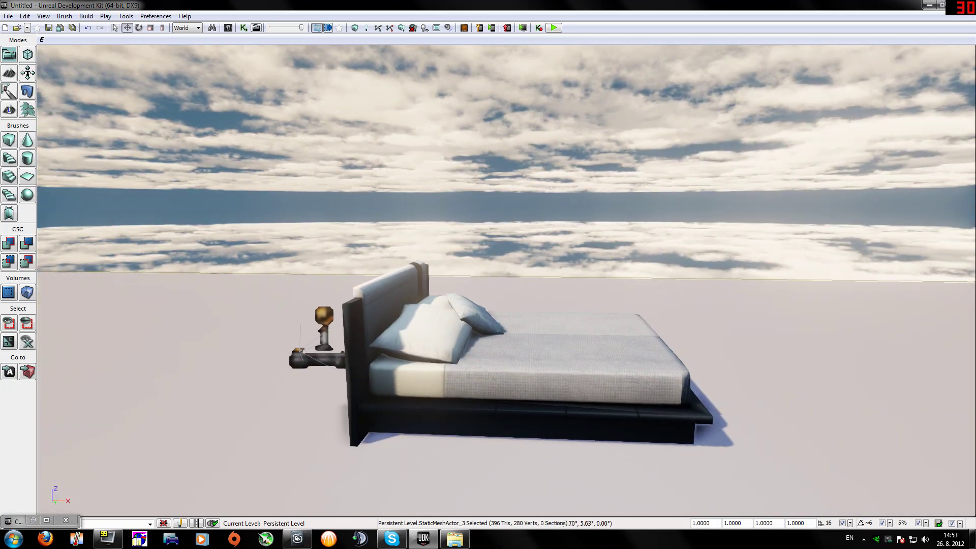
# Play the level in the editor preview, inspect the textured bed up close, and exit the preview
pyautogui.click(553, 29)
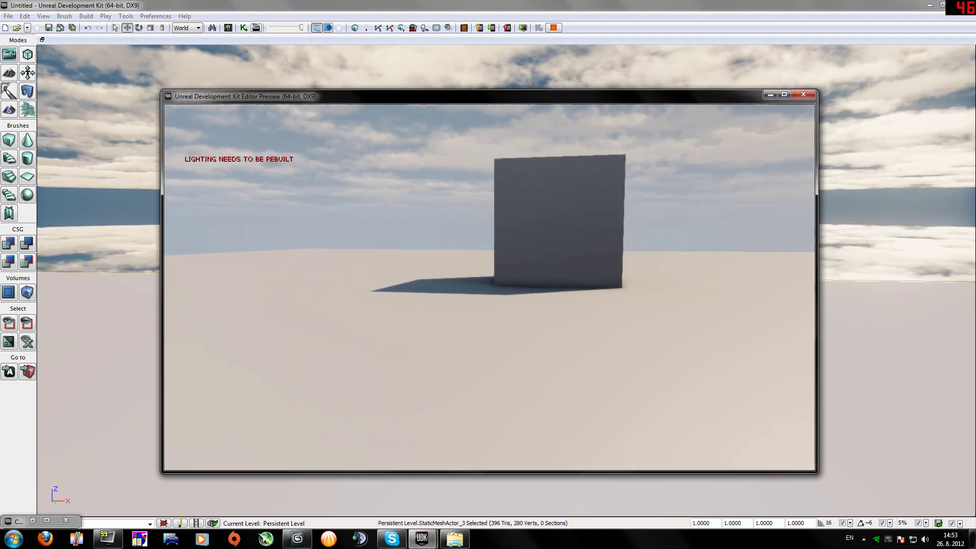
pyautogui.press('s')
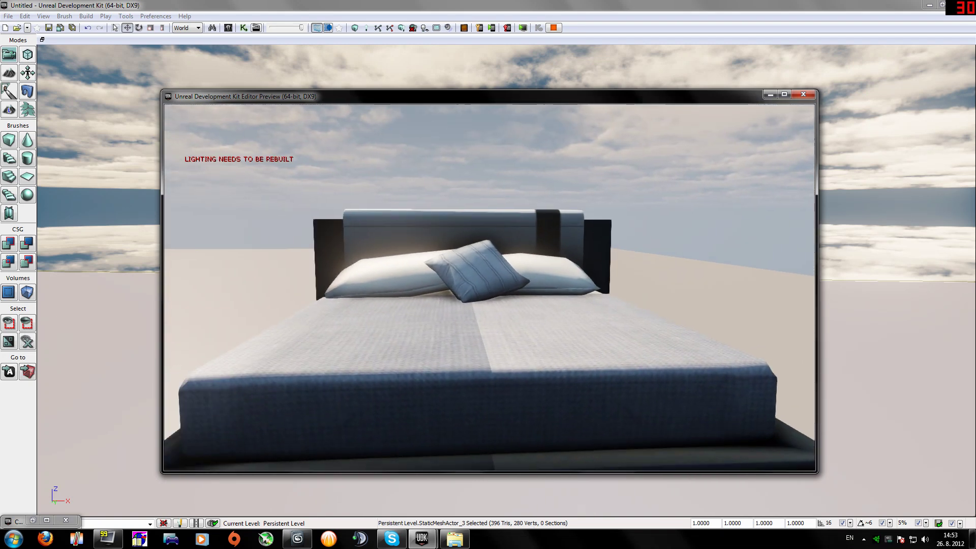
pyautogui.press('Escape')
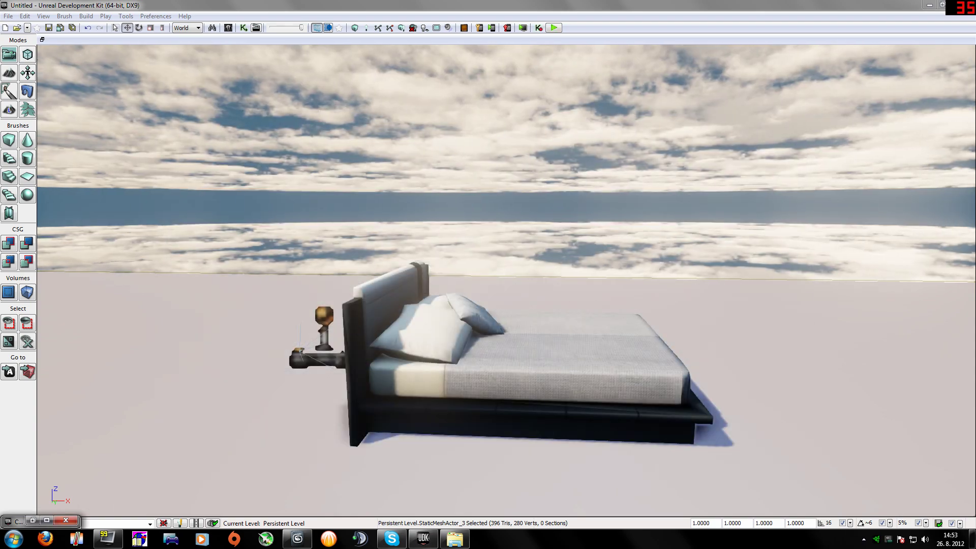
# Select the bed and raise it along Z with the translation widget
pyautogui.click(326, 5)
pyautogui.click(509, 376)
pyautogui.moveTo(509, 376); pyautogui.dragTo(417, 404, button='right')
pyautogui.moveTo(529, 378)
pyautogui.mouseDown()
pyautogui.moveTo(548, 371)
pyautogui.moveTo(521, 374)
pyautogui.moveTo(517, 389)
pyautogui.mouseUp()
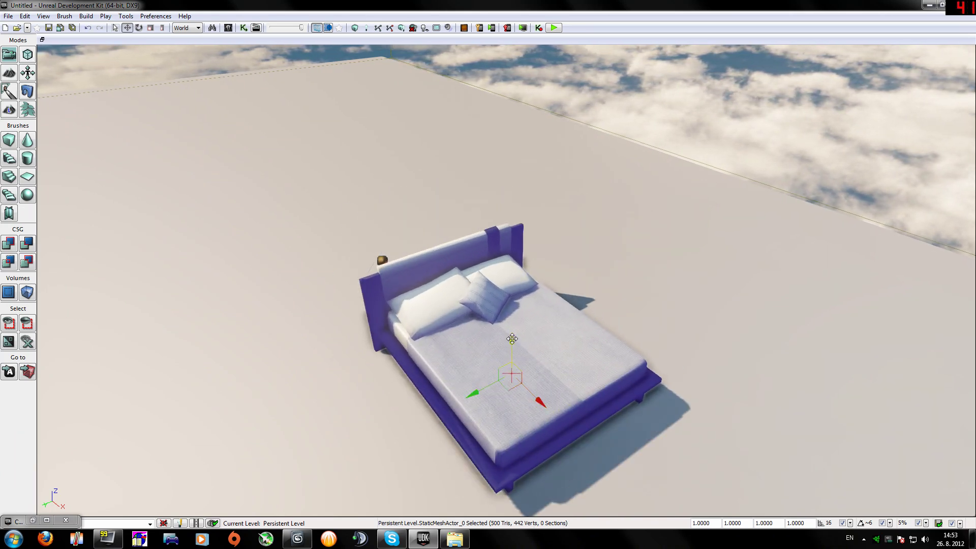
pyautogui.moveTo(513, 339); pyautogui.dragTo(532, 318)
pyautogui.moveTo(532, 318); pyautogui.dragTo(445, 262, button='right')
pyautogui.moveTo(489, 359); pyautogui.dragTo(481, 358, button='right')
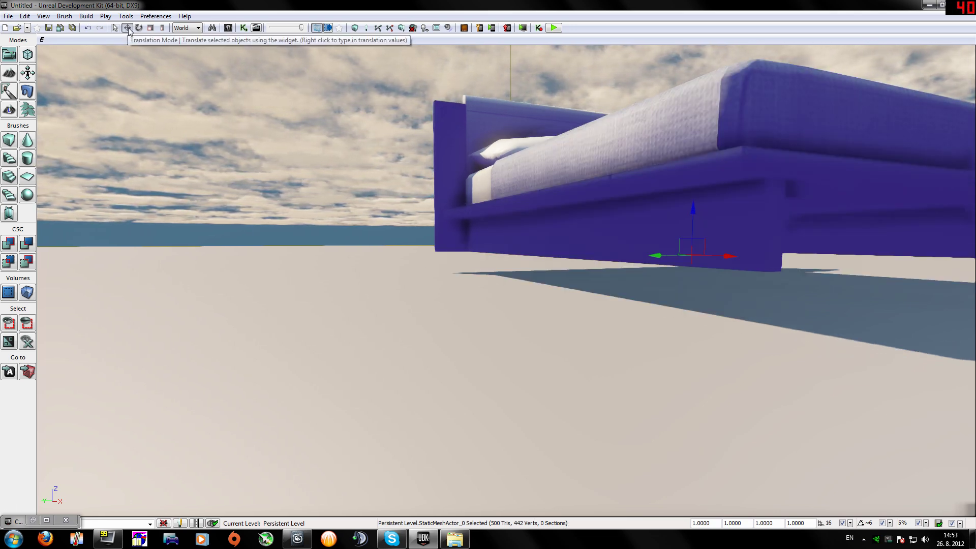
# Try to shift the bed with typed translation values, using X -1 and X 1 as a non-relative offset
pyautogui.rightClick(127, 28)
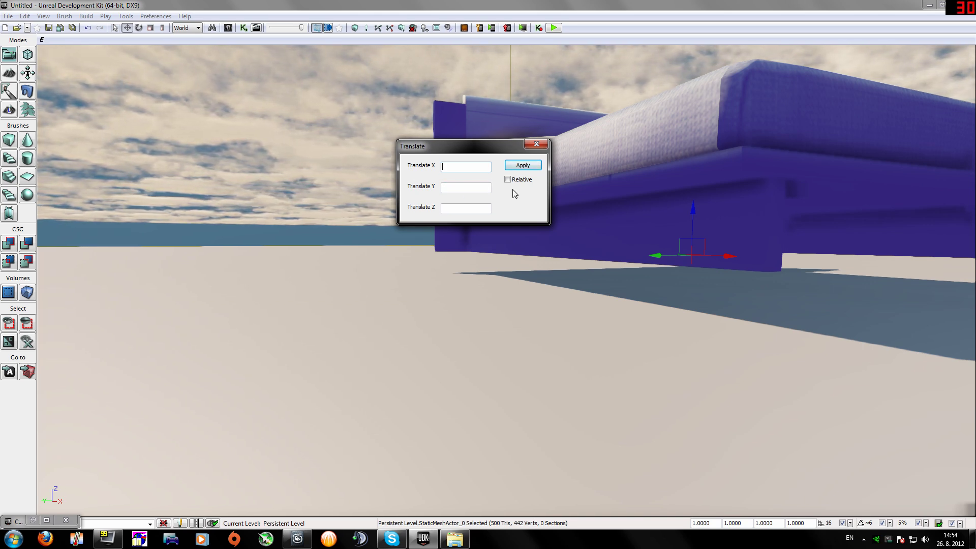
pyautogui.click(523, 166)
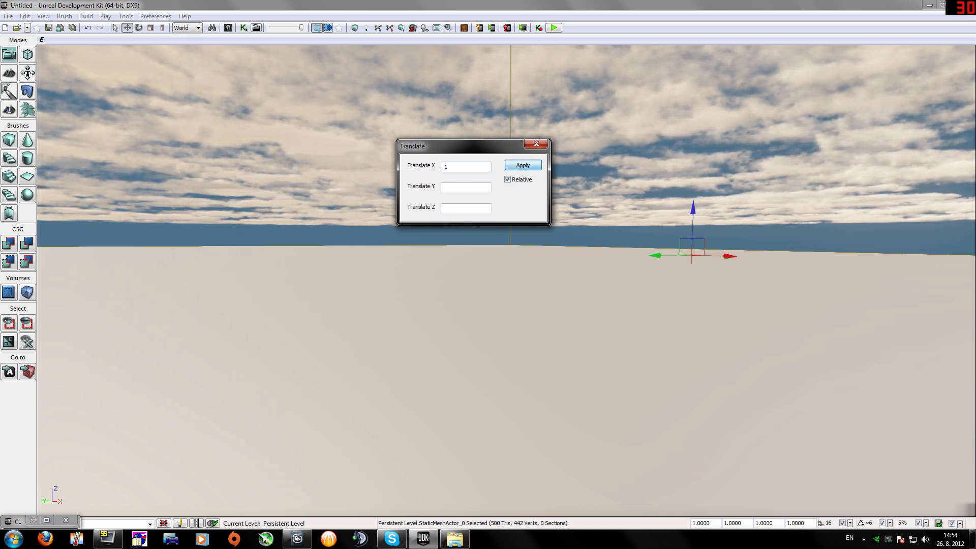
pyautogui.moveTo(457, 167); pyautogui.dragTo(403, 167)
pyautogui.press('BackSpace')
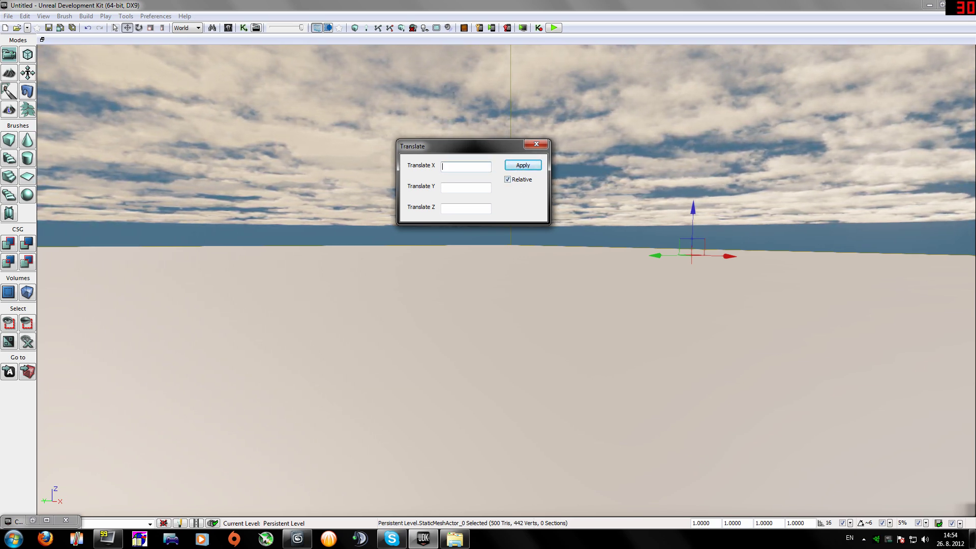
pyautogui.write('1')
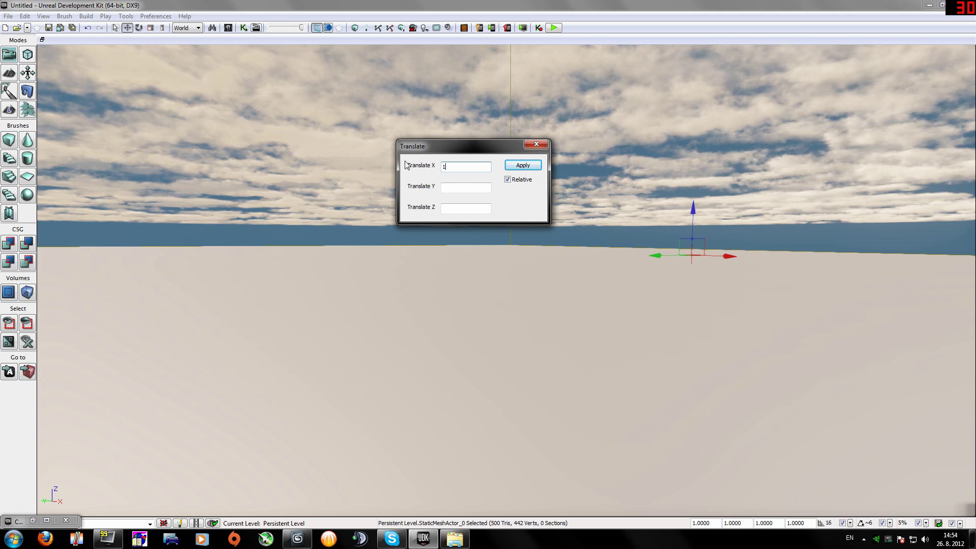
pyautogui.click(506, 178)
pyautogui.click(521, 165)
pyautogui.click(521, 166)
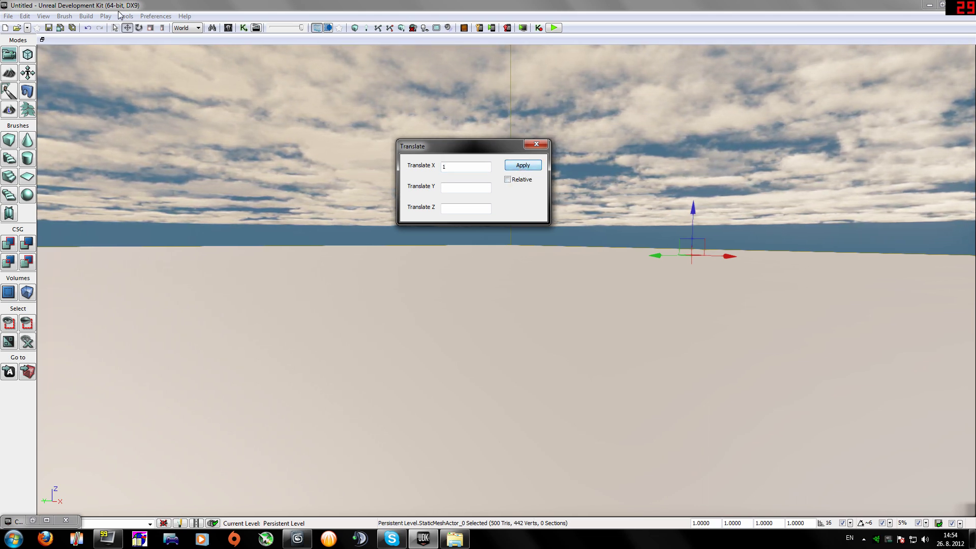
# Undo the typed translations of the bed
pyautogui.click(88, 29)
pyautogui.click(88, 29)
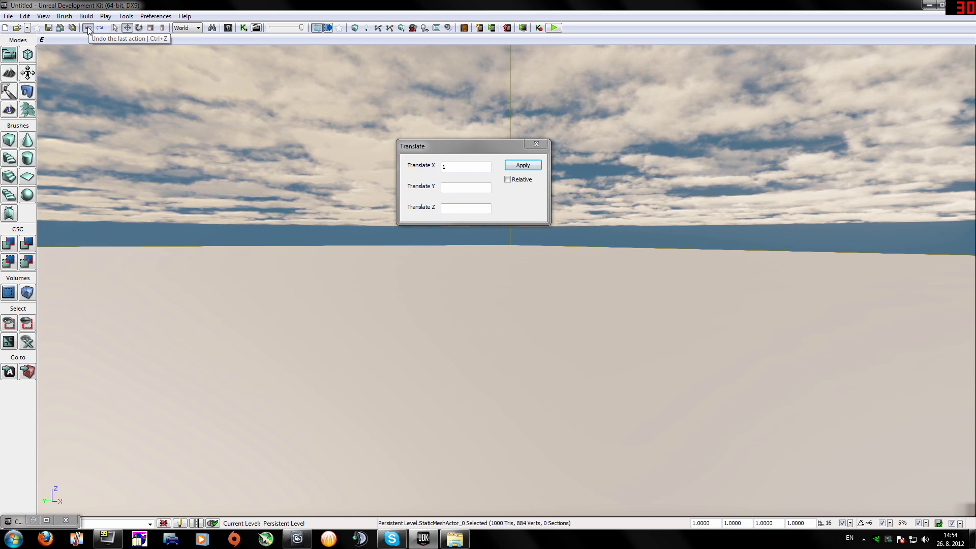
pyautogui.click(88, 28)
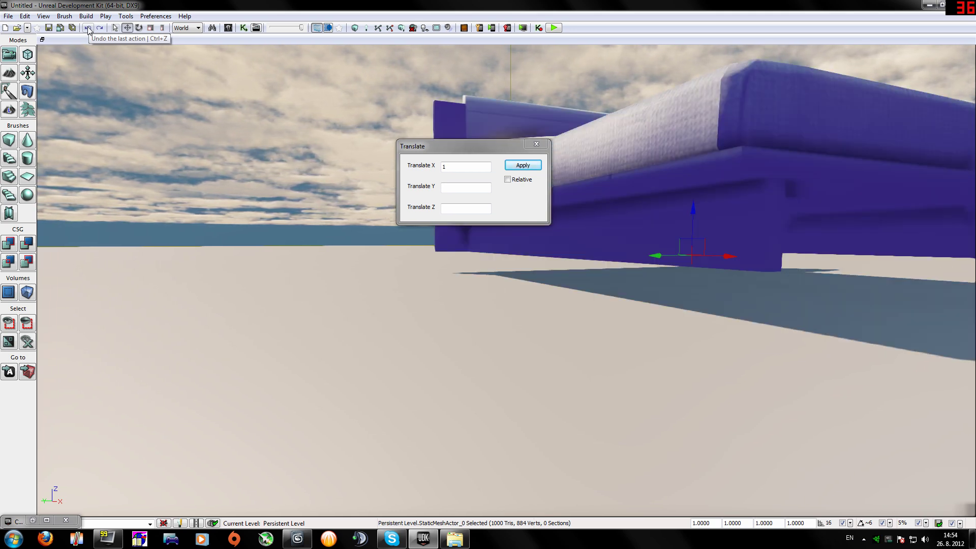
# Make the typed translation relative and shift the bed repeatedly by -1 along X
pyautogui.click(508, 181)
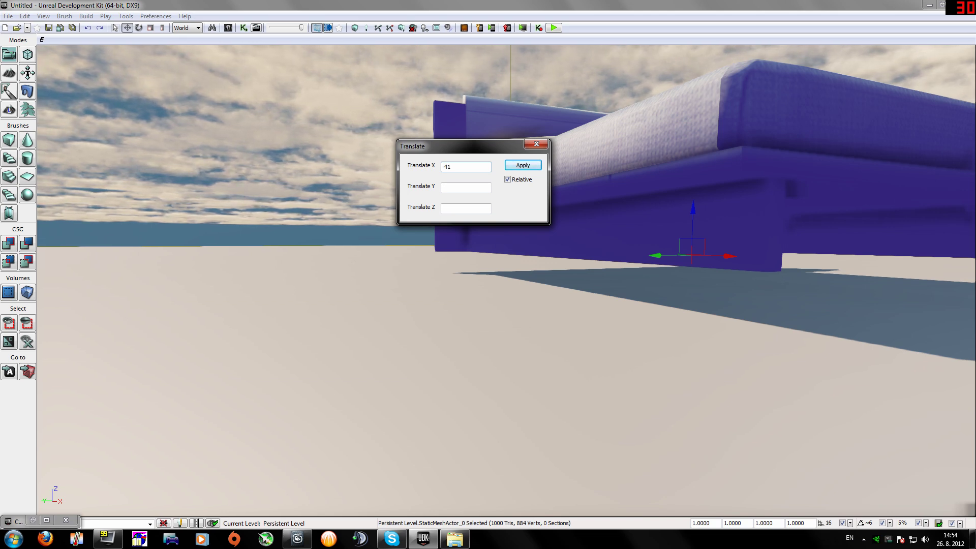
pyautogui.click(531, 167)
pyautogui.click(531, 168)
pyautogui.click(524, 169)
pyautogui.click(523, 168)
pyautogui.click(524, 168)
pyautogui.click(523, 168)
pyautogui.click(523, 169)
pyautogui.click(524, 169)
pyautogui.click(524, 168)
pyautogui.click(524, 169)
pyautogui.click(525, 170)
pyautogui.click(525, 170)
pyautogui.click(524, 170)
pyautogui.click(524, 170)
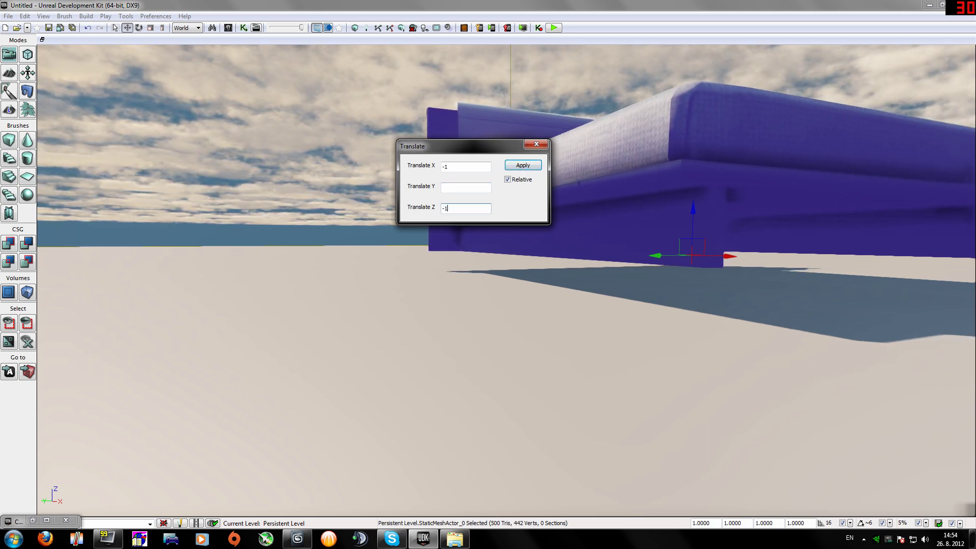
# Shift the bed repeatedly by a relative -1 along both X and Z
pyautogui.click(525, 170)
pyautogui.click(525, 170)
pyautogui.click(525, 169)
pyautogui.click(526, 170)
pyautogui.click(525, 170)
pyautogui.click(525, 170)
pyautogui.click(526, 169)
pyautogui.click(525, 170)
pyautogui.click(525, 168)
pyautogui.click(525, 168)
pyautogui.click(524, 168)
pyautogui.click(524, 168)
pyautogui.click(524, 168)
pyautogui.click(524, 168)
pyautogui.click(524, 167)
pyautogui.click(525, 168)
pyautogui.click(525, 169)
# Set the relative Z translation to 1, apply it repeatedly with X -1 to lift the bed, and close the Translate dialog
pyautogui.moveTo(582, 260); pyautogui.dragTo(528, 254, button='right')
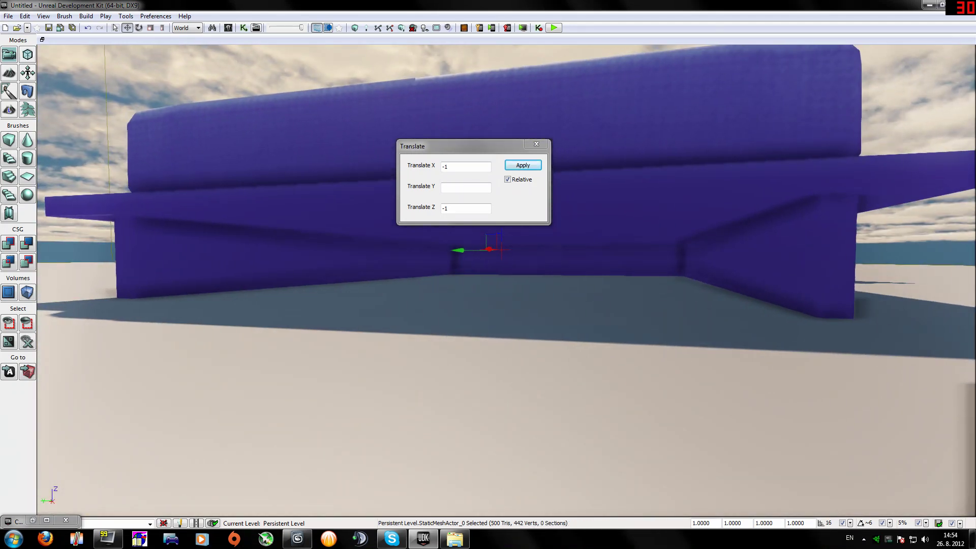
pyautogui.doubleClick(445, 209)
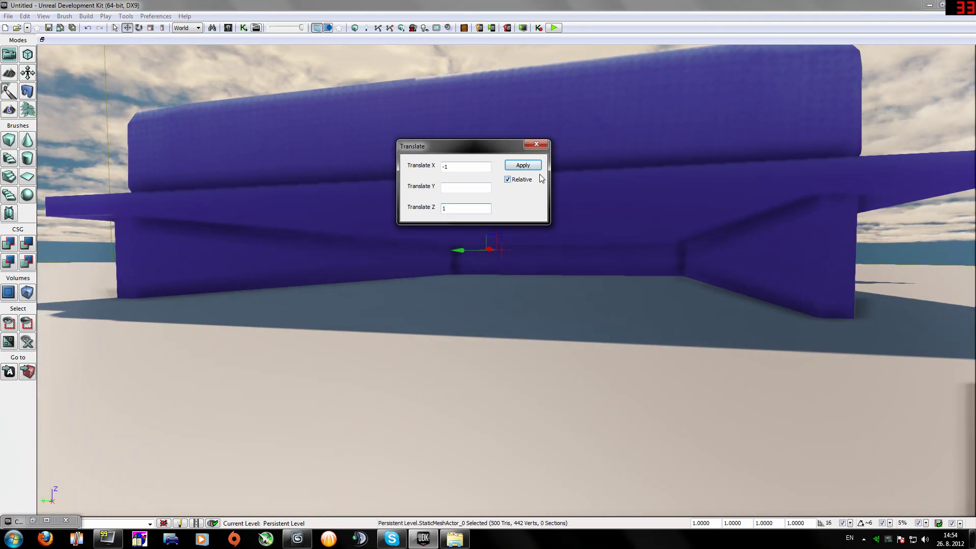
pyautogui.click(530, 166)
pyautogui.click(529, 166)
pyautogui.click(530, 166)
pyautogui.click(529, 166)
pyautogui.click(529, 166)
pyautogui.click(529, 166)
pyautogui.click(529, 165)
pyautogui.click(529, 166)
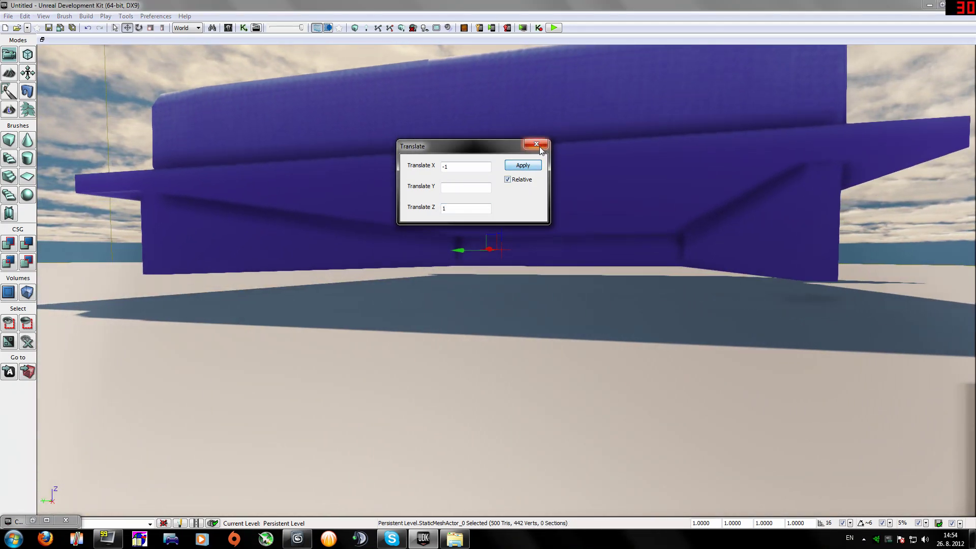
pyautogui.click(540, 147)
# Tilt the bed with the rotation widget so that its headboard leans backward
pyautogui.moveTo(540, 152); pyautogui.dragTo(590, 189, button='right')
pyautogui.press('space')
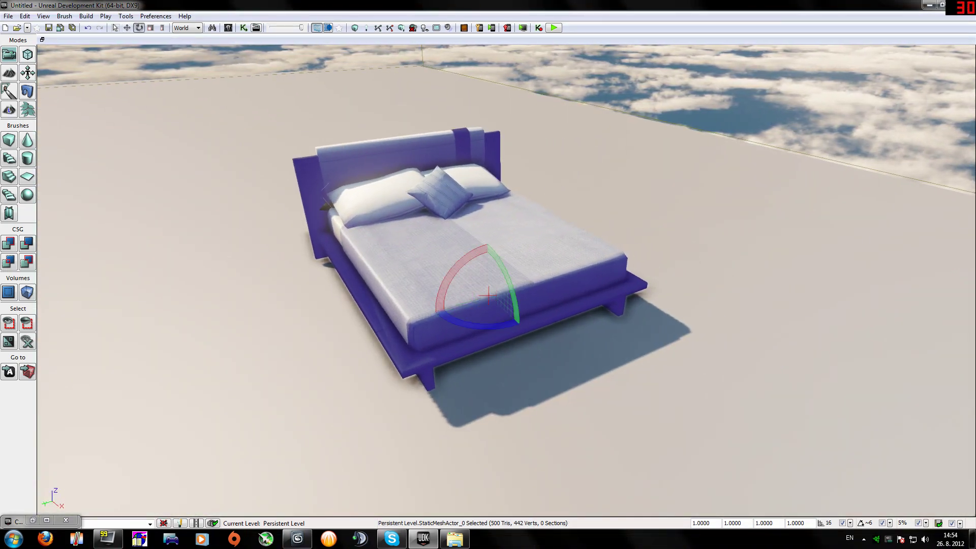
pyautogui.moveTo(481, 323); pyautogui.dragTo(475, 232)
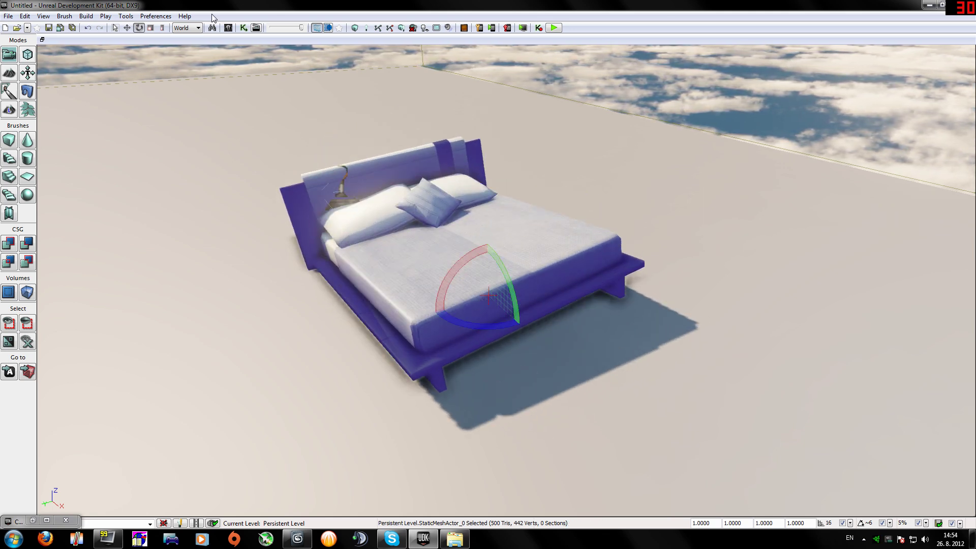
# Try uniform scaling on the bed and scale it non-uniformly to about 0.46 in X, 0.71 in Y and 0.85 in Z
pyautogui.click(152, 28)
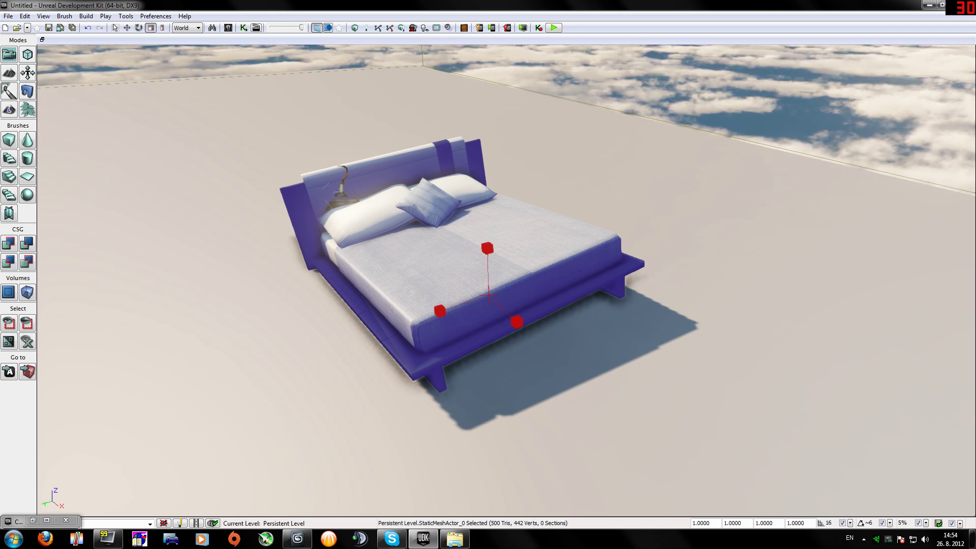
pyautogui.moveTo(488, 282); pyautogui.dragTo(446, 315)
pyautogui.moveTo(518, 320)
pyautogui.mouseDown()
pyautogui.moveTo(569, 287)
pyautogui.moveTo(508, 326)
pyautogui.mouseUp()
pyautogui.moveTo(509, 325); pyautogui.dragTo(513, 300, button='right')
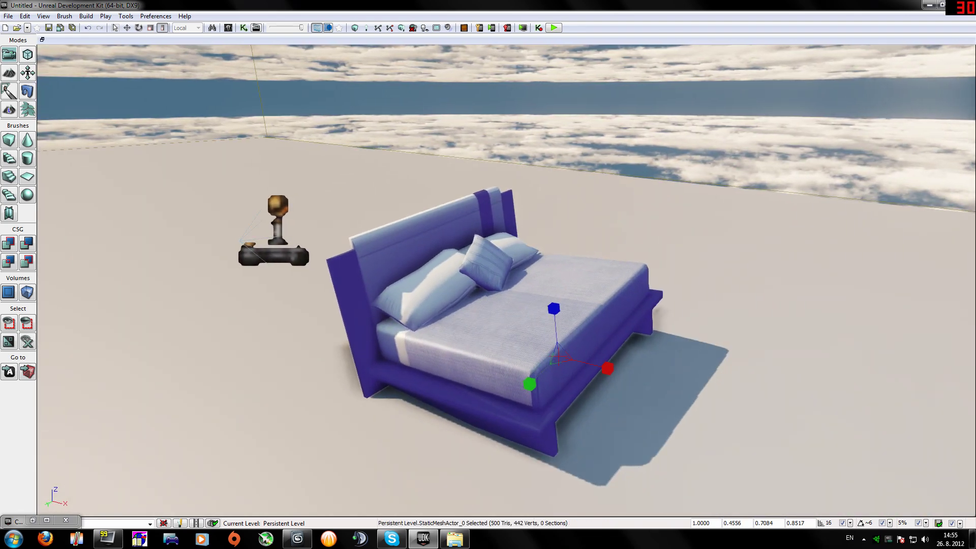
pyautogui.moveTo(514, 300); pyautogui.dragTo(473, 310, button='right')
# Play the level in the editor preview, look around the scene, and exit the preview
pyautogui.click(556, 29)
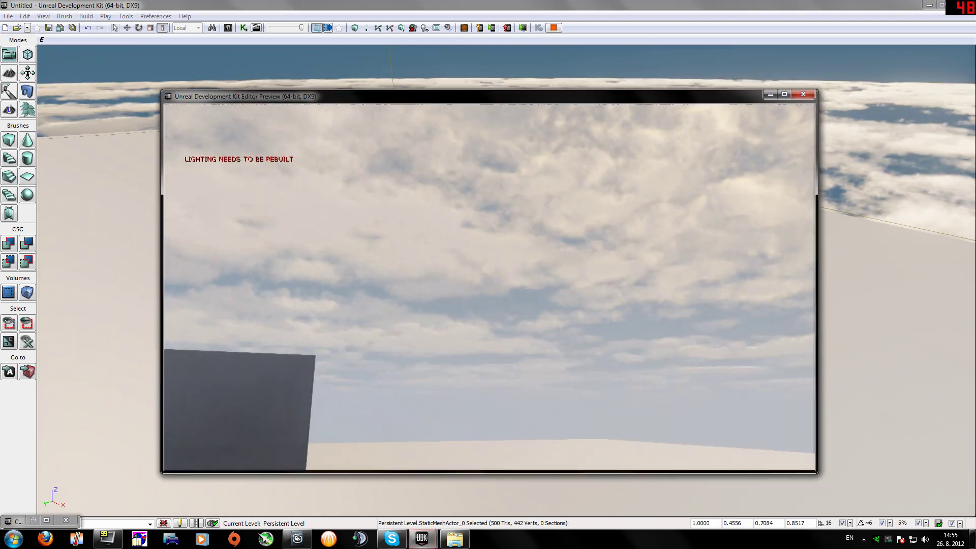
pyautogui.press('w')
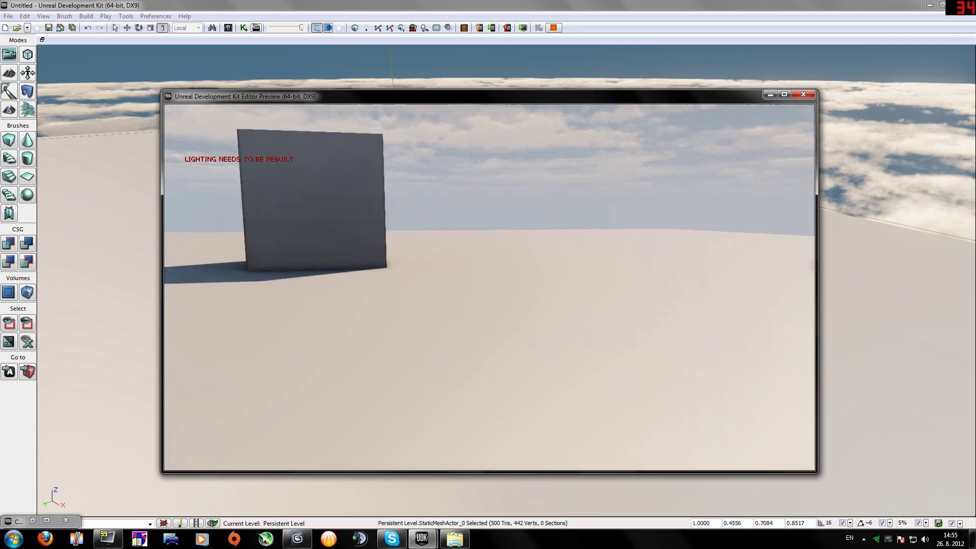
pyautogui.press('d')
pyautogui.press('d')
pyautogui.press('a')
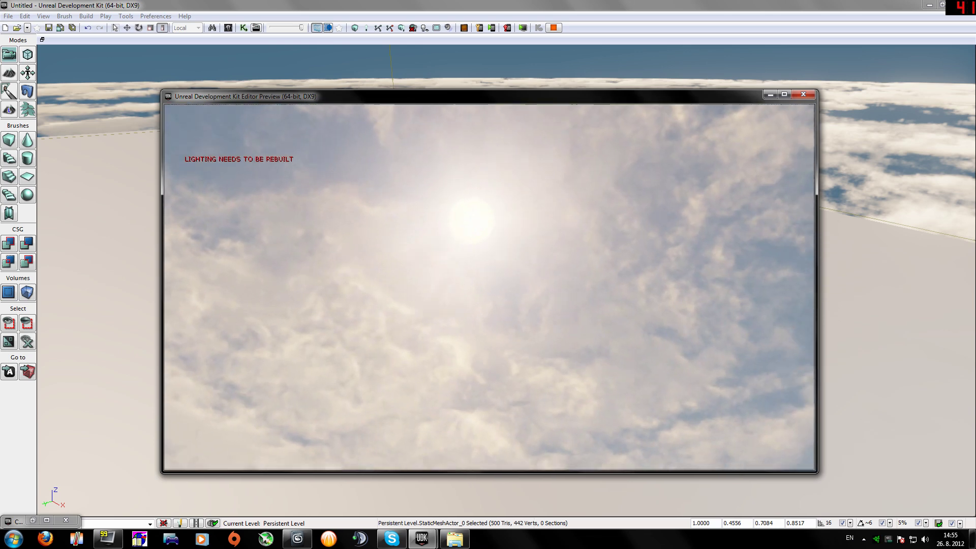
pyautogui.press('Escape')
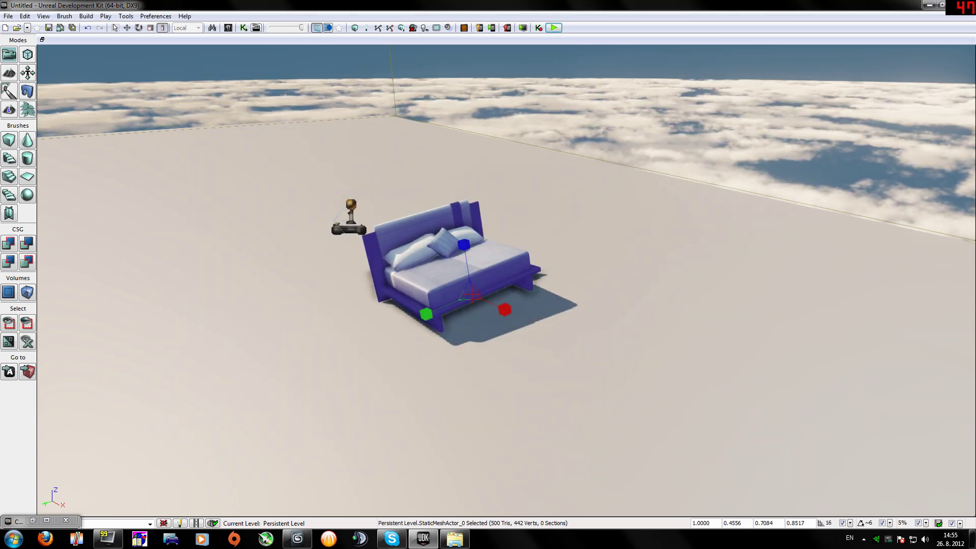
# Start a lighting build at Preview quality with Lightmass and bring up the Swarm Agent window
pyautogui.click(367, 28)
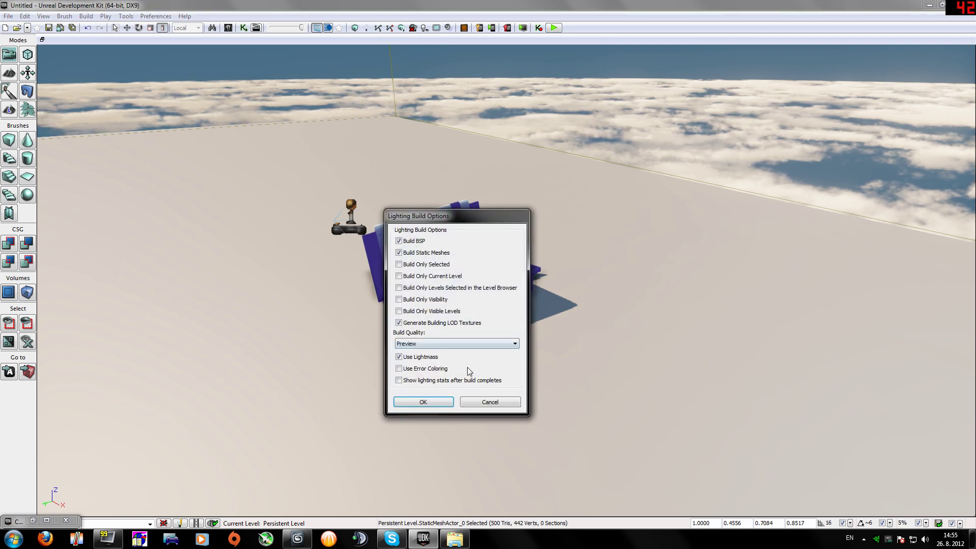
pyautogui.click(426, 402)
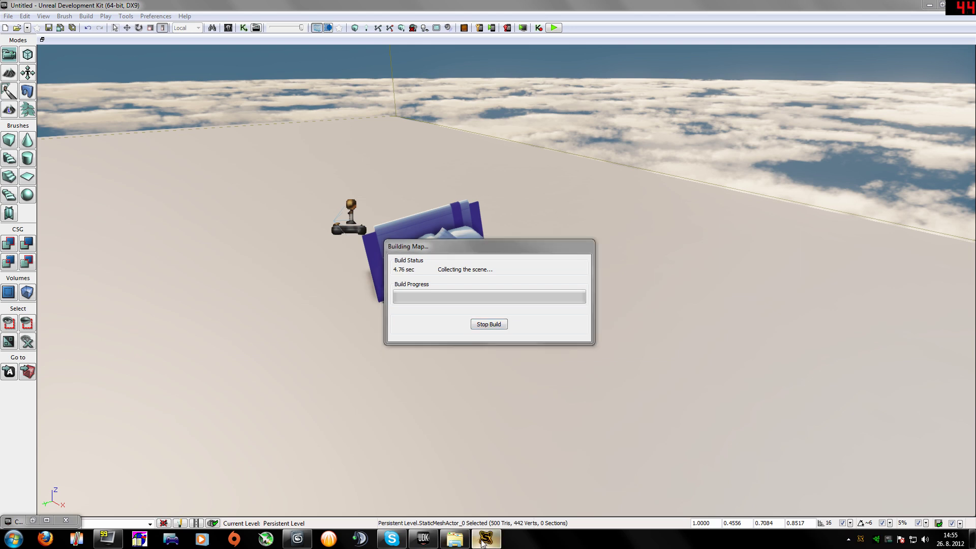
pyautogui.moveTo(486, 540)
pyautogui.click(497, 481)
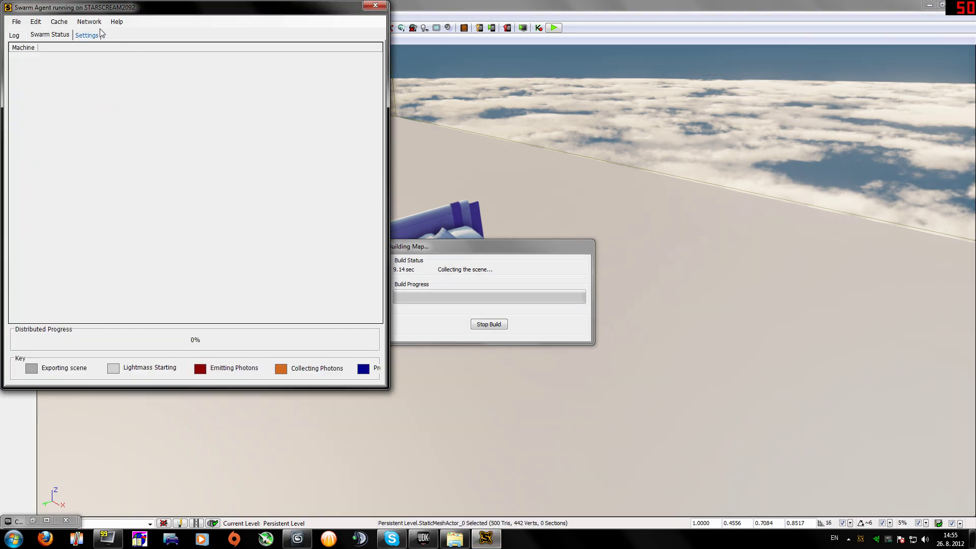
# Check the lighting build in the Swarm Agent and close it, put away the Content Browser, and dismiss the map check results
pyautogui.moveTo(136, 14); pyautogui.dragTo(186, 50)
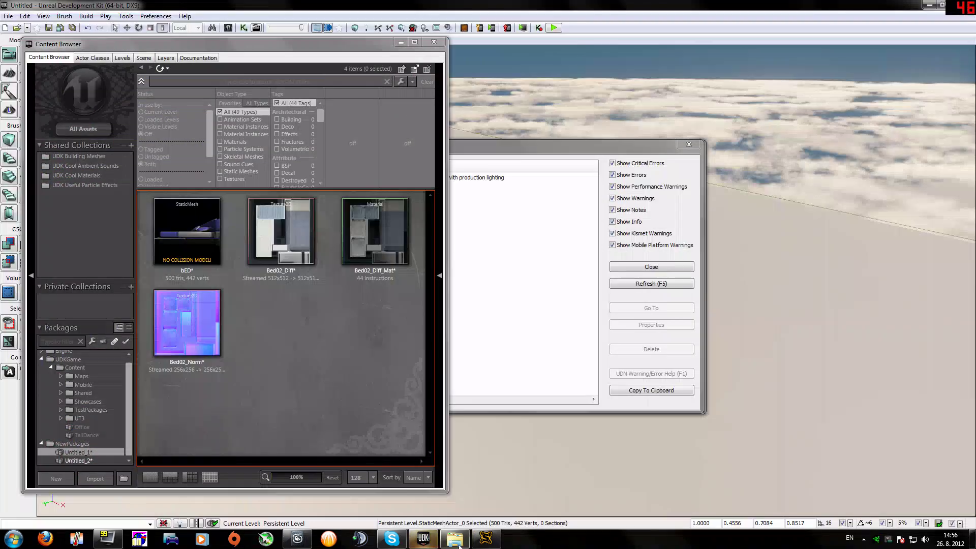
pyautogui.click(495, 543)
pyautogui.moveTo(314, 51); pyautogui.dragTo(334, 73)
pyautogui.click(443, 63)
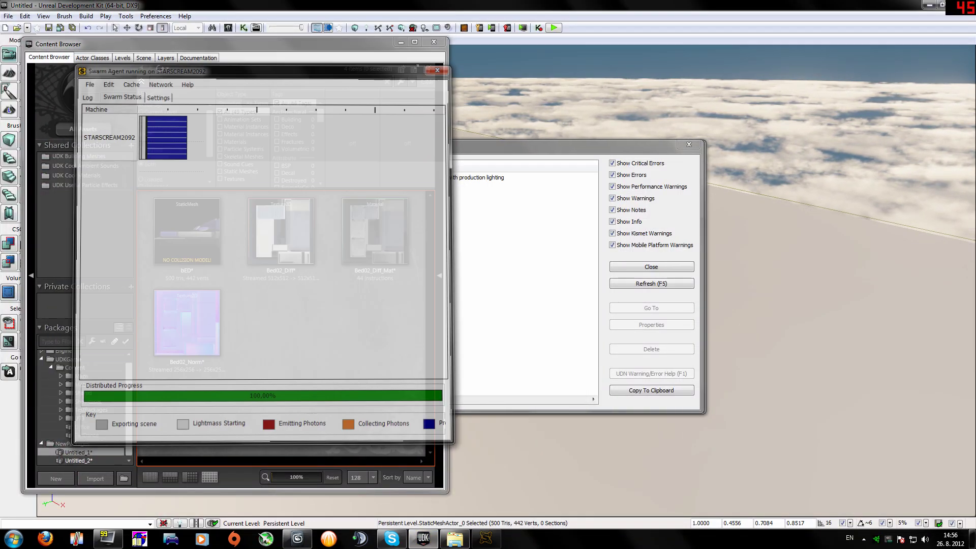
pyautogui.click(401, 41)
pyautogui.click(689, 146)
# Play the level in the editor preview, inspect the lit bed and the cube with their shadows, and exit the preview
pyautogui.click(554, 27)
pyautogui.press('w')
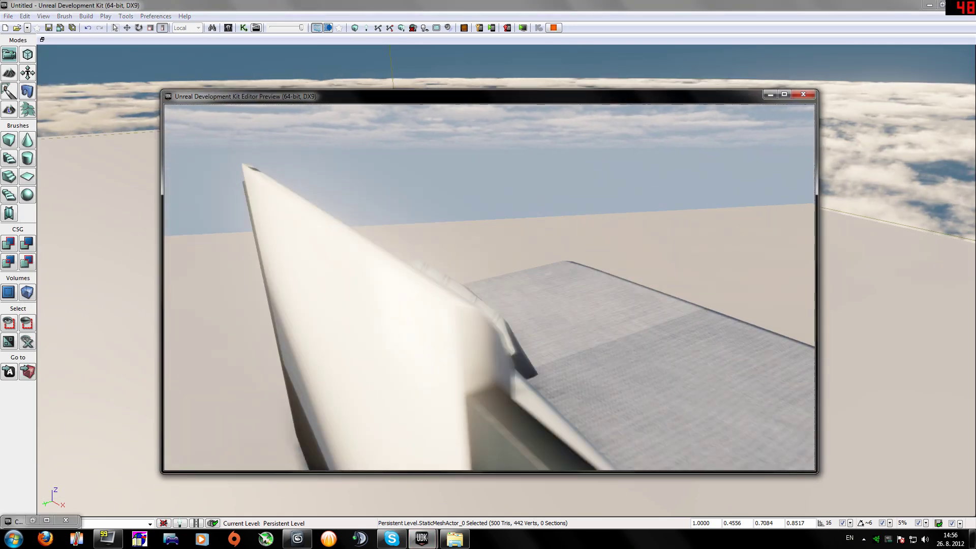
pyautogui.press('d')
pyautogui.press('d')
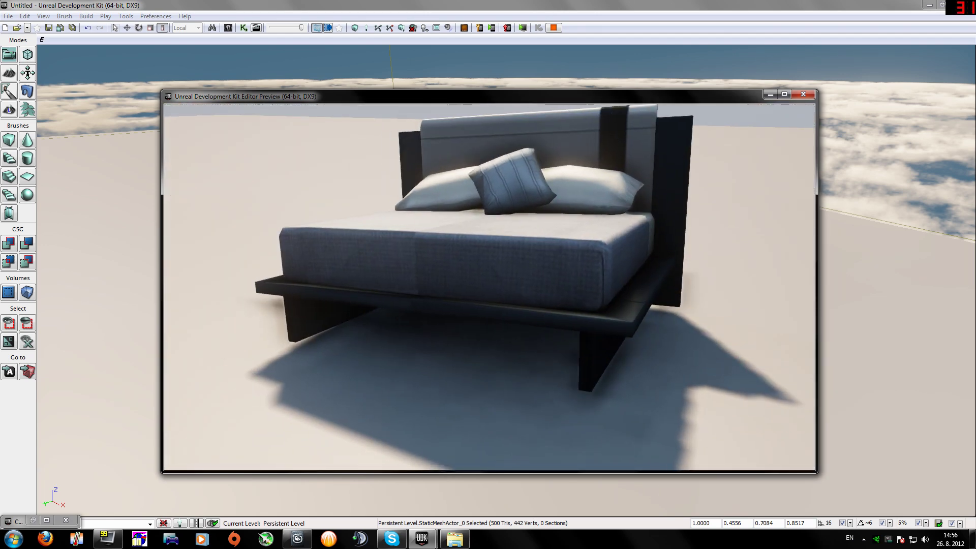
pyautogui.press('s')
pyautogui.press('a')
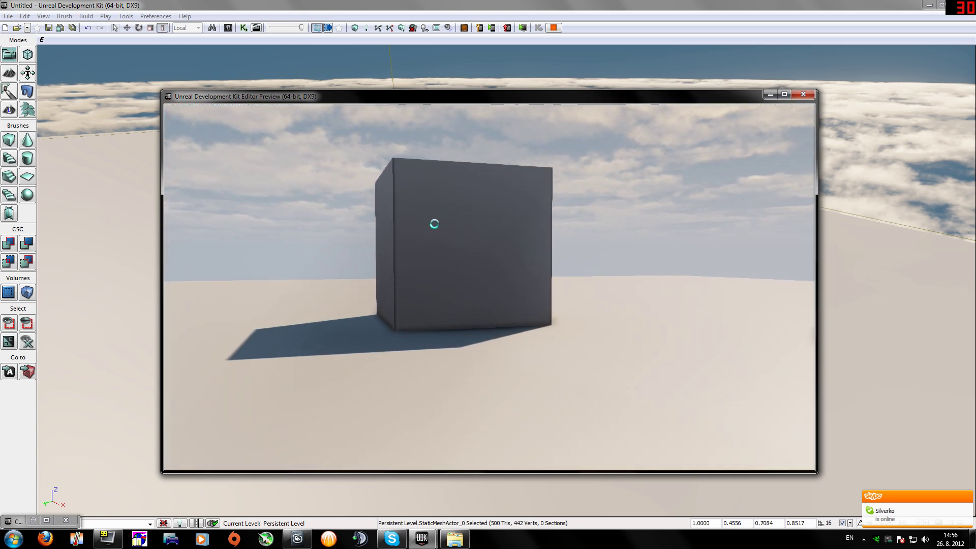
pyautogui.press('Escape')
# Select the builder brush around the cube and move it aside, clear of the cube mesh
pyautogui.press('w')
pyautogui.moveTo(434, 224)
pyautogui.mouseDown(button='right')
pyautogui.moveTo(285, 163)
pyautogui.moveTo(326, 244)
pyautogui.moveTo(305, 236)
pyautogui.mouseUp(button='right')
pyautogui.press('s')
pyautogui.click(501, 236)
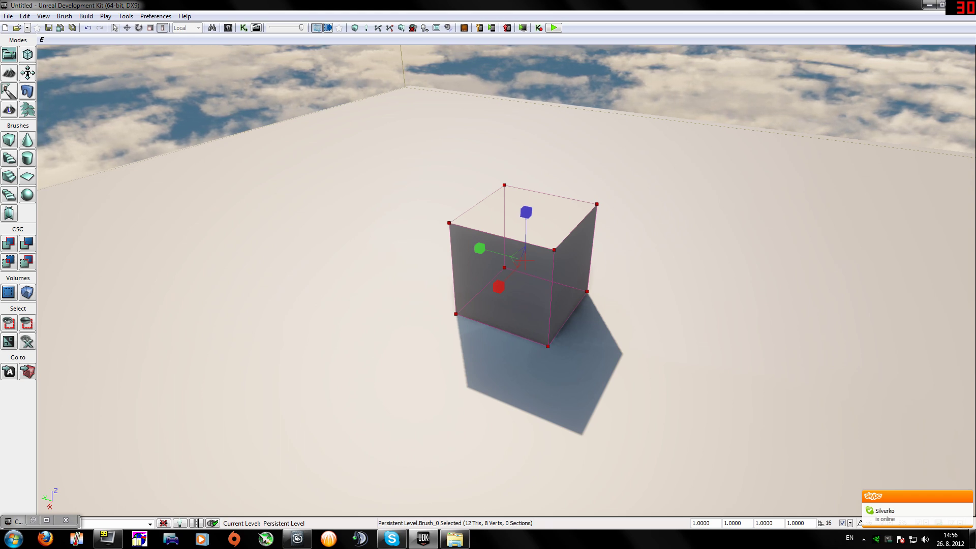
pyautogui.moveTo(490, 254); pyautogui.dragTo(367, 224)
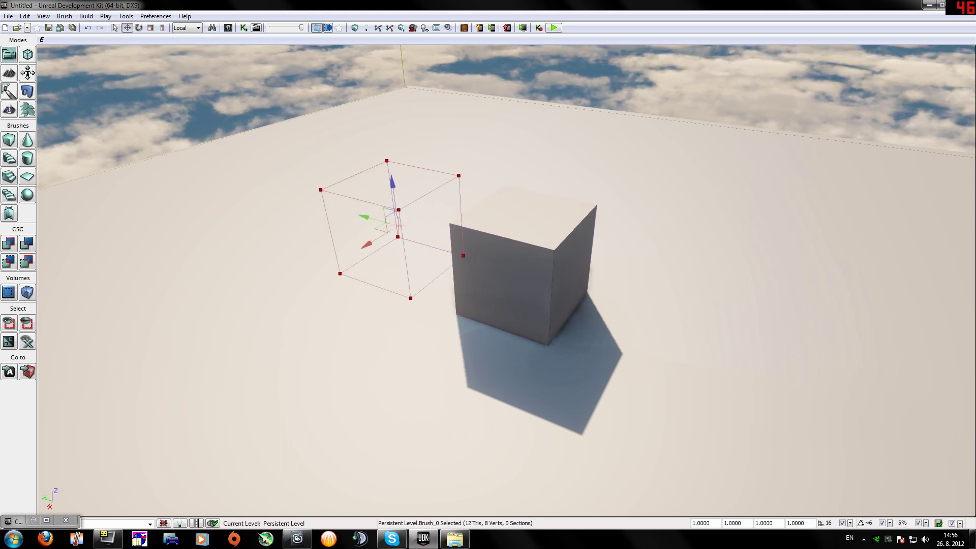
# Move the cube mesh away from its baked shadow and back to roughly its original spot
pyautogui.click(502, 261)
pyautogui.moveTo(490, 252); pyautogui.dragTo(414, 233)
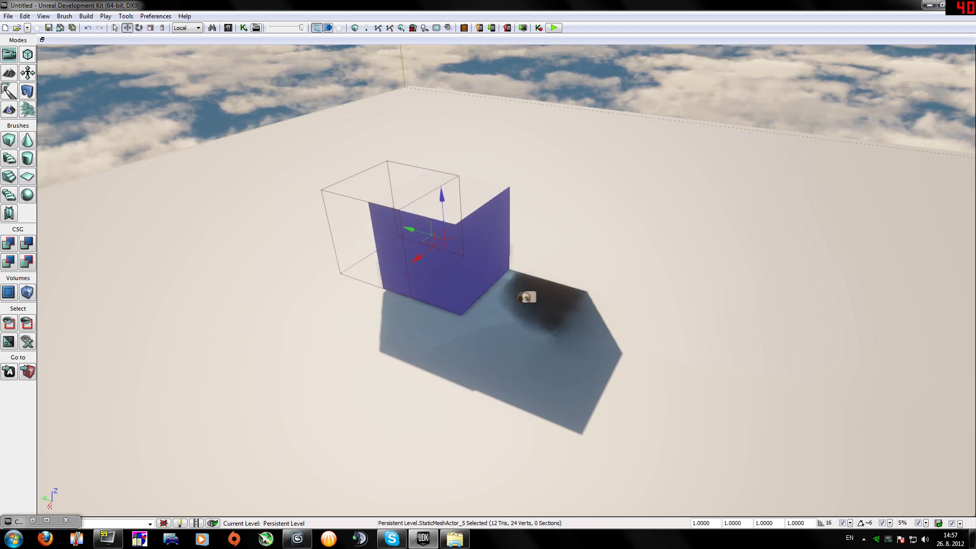
pyautogui.moveTo(414, 234); pyautogui.dragTo(373, 216, button='right')
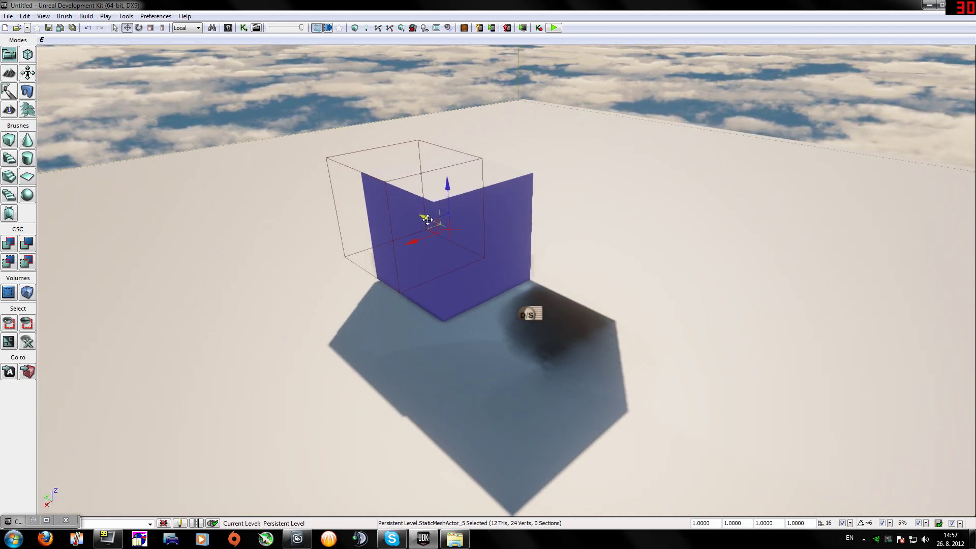
pyautogui.moveTo(428, 220); pyautogui.dragTo(733, 360)
pyautogui.moveTo(783, 381); pyautogui.dragTo(673, 364, button='right')
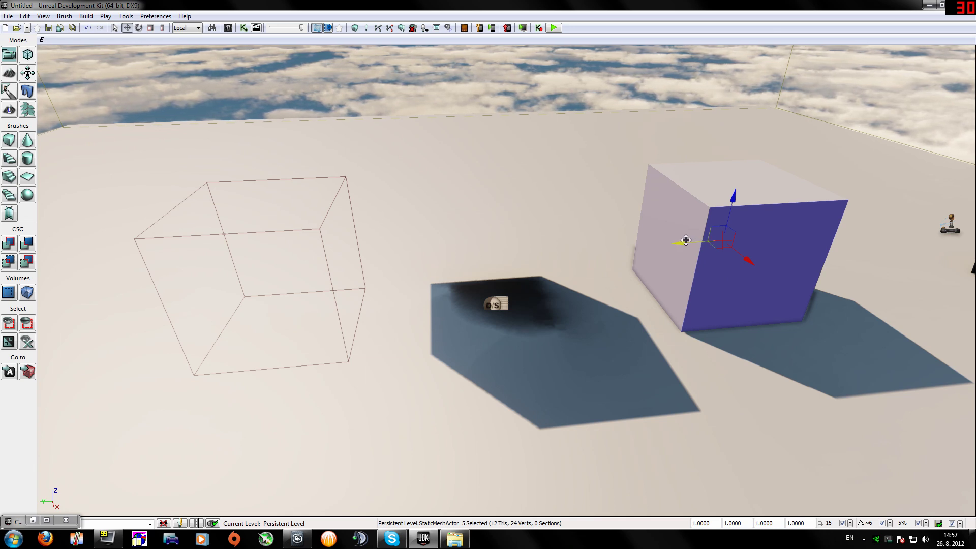
pyautogui.moveTo(682, 242); pyautogui.dragTo(447, 272)
# Move the builder brush back over the cube mesh and bring the bed into view
pyautogui.click(324, 233)
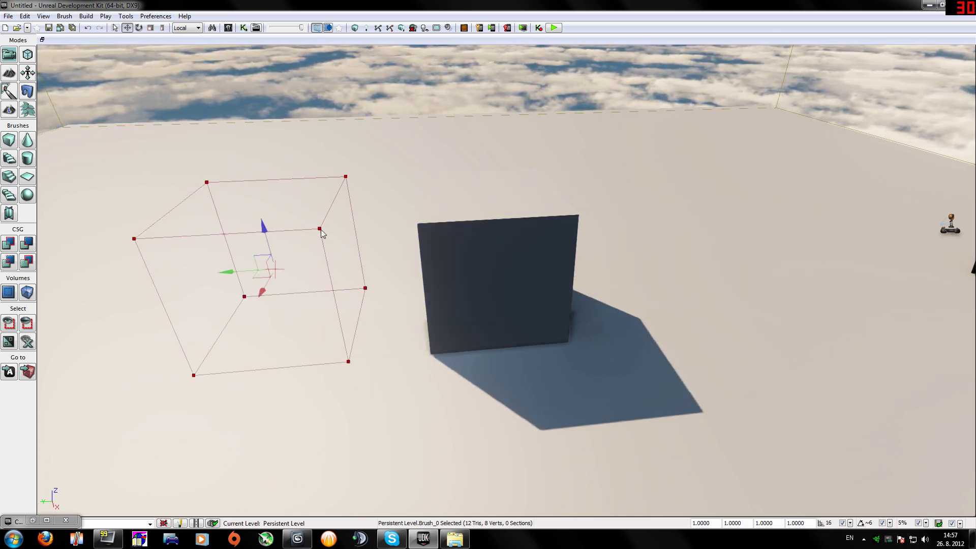
pyautogui.moveTo(239, 271)
pyautogui.mouseDown()
pyautogui.moveTo(451, 277)
pyautogui.moveTo(438, 277)
pyautogui.mouseUp()
pyautogui.moveTo(438, 277)
pyautogui.mouseDown(button='right')
pyautogui.moveTo(473, 276)
pyautogui.moveTo(610, 223)
pyautogui.mouseUp(button='right')
pyautogui.moveTo(417, 244); pyautogui.dragTo(274, 284, button='right')
pyautogui.press('w')
pyautogui.press('d')
pyautogui.moveTo(433, 274); pyautogui.dragTo(417, 272, button='right')
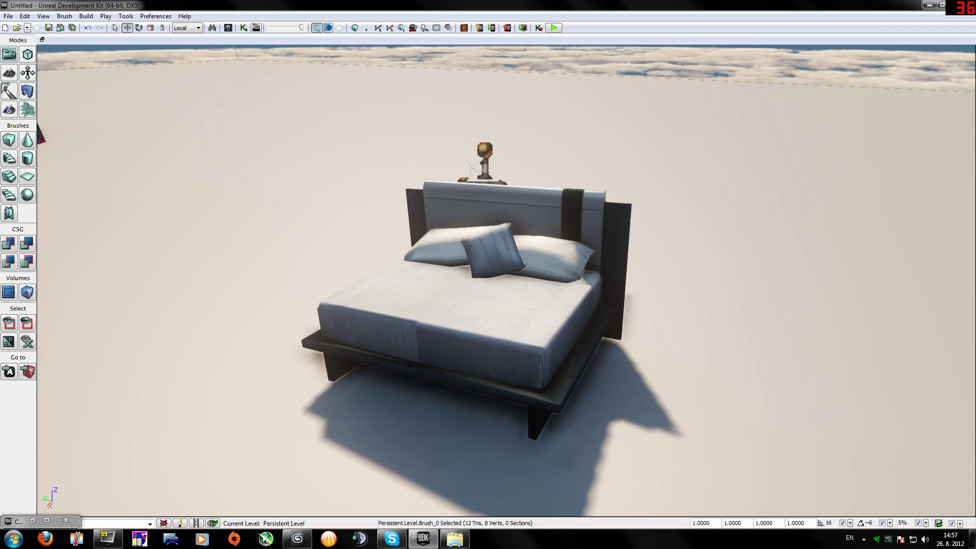
# Restore the Content Browser and browse the extracted models in Windows Explorer to the ME3 folder BioH_Tali_02
pyautogui.click(40, 522)
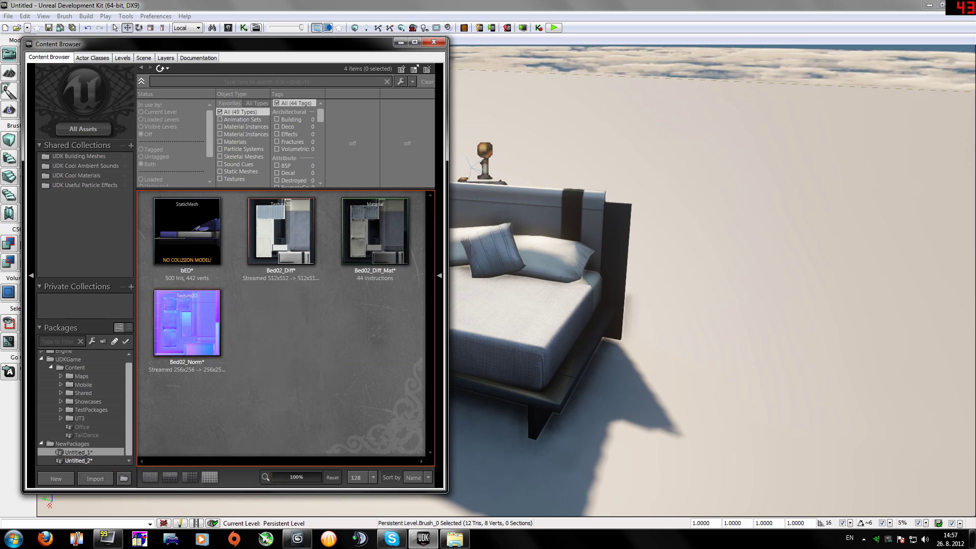
pyautogui.click(455, 539)
pyautogui.click(439, 126)
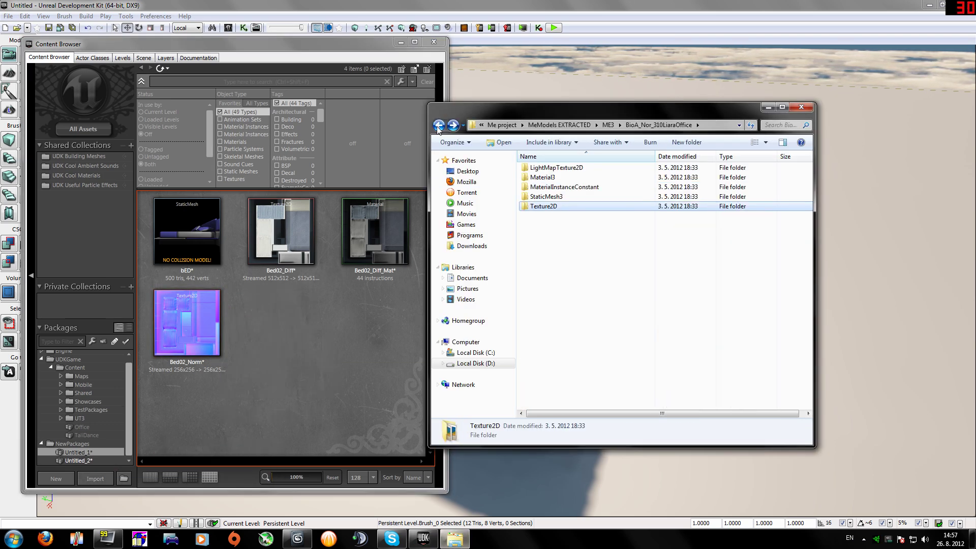
pyautogui.click(438, 125)
pyautogui.click(438, 125)
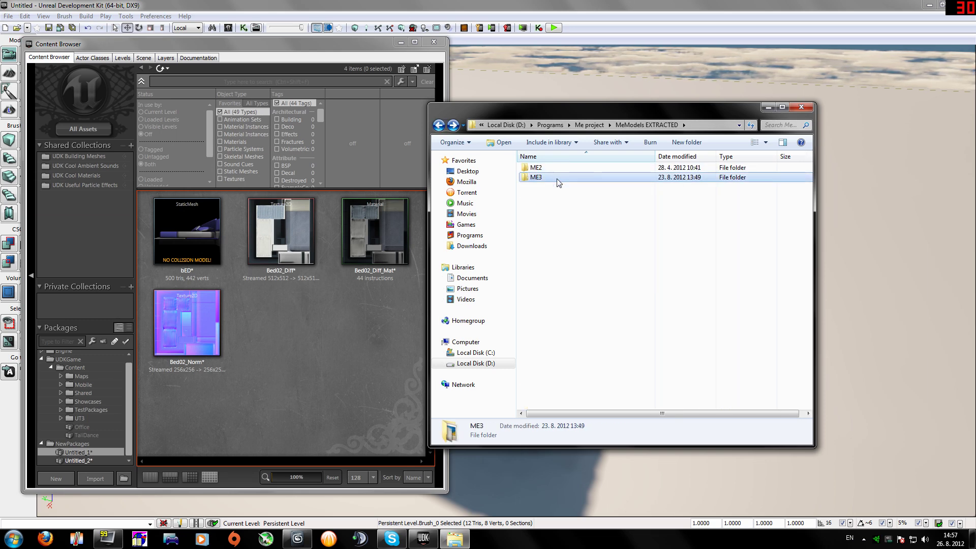
pyautogui.doubleClick(555, 178)
pyautogui.moveTo(808, 173); pyautogui.dragTo(808, 338)
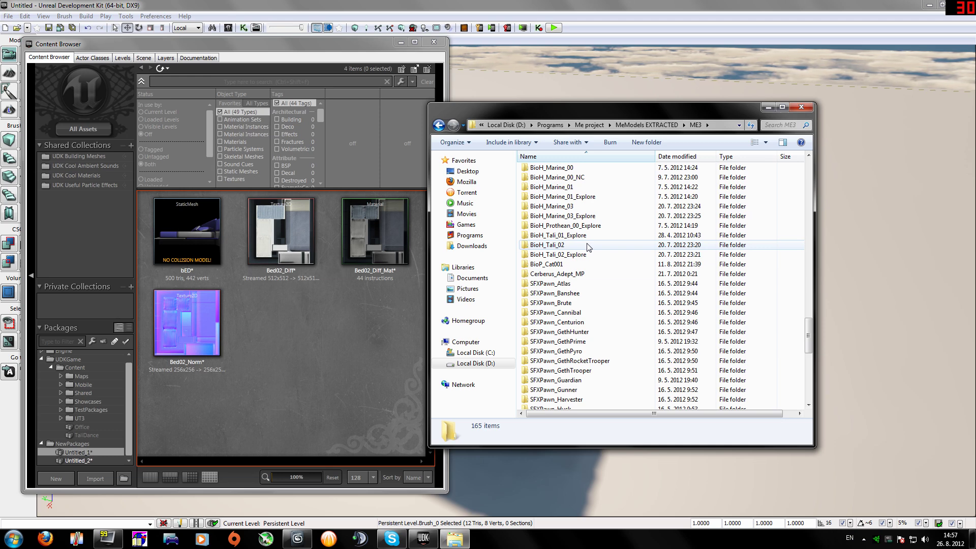
pyautogui.click(589, 247)
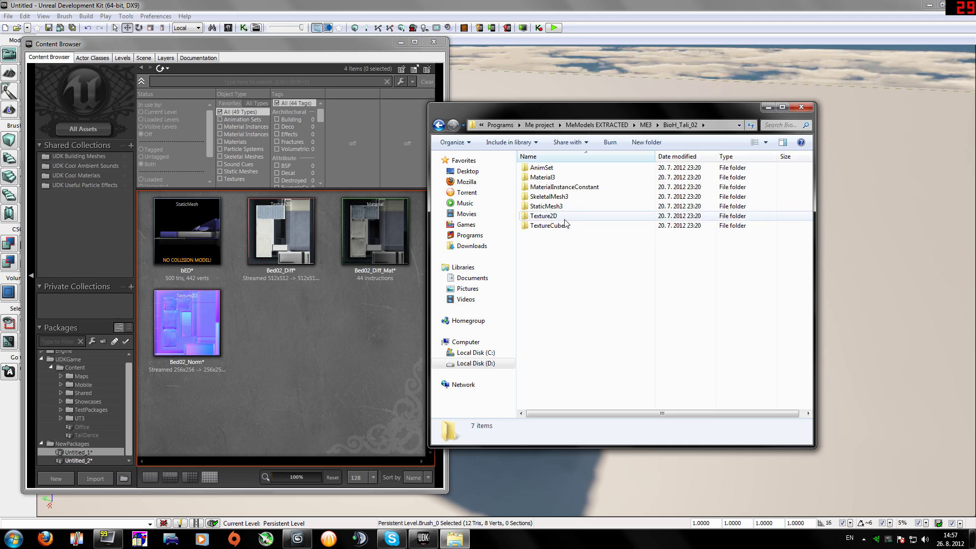
# Import QRN_ARM_TLIc_MDL.psk from the SkeletalMesh3 folder into the Untitled_1 package
pyautogui.doubleClick(549, 197)
pyautogui.click(544, 169)
pyautogui.moveTo(543, 170); pyautogui.dragTo(294, 340)
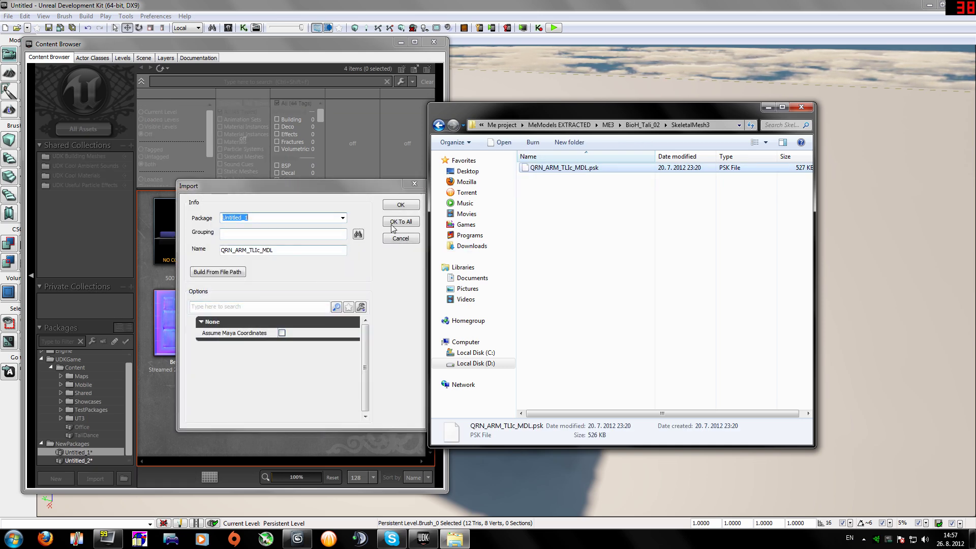
pyautogui.click(393, 207)
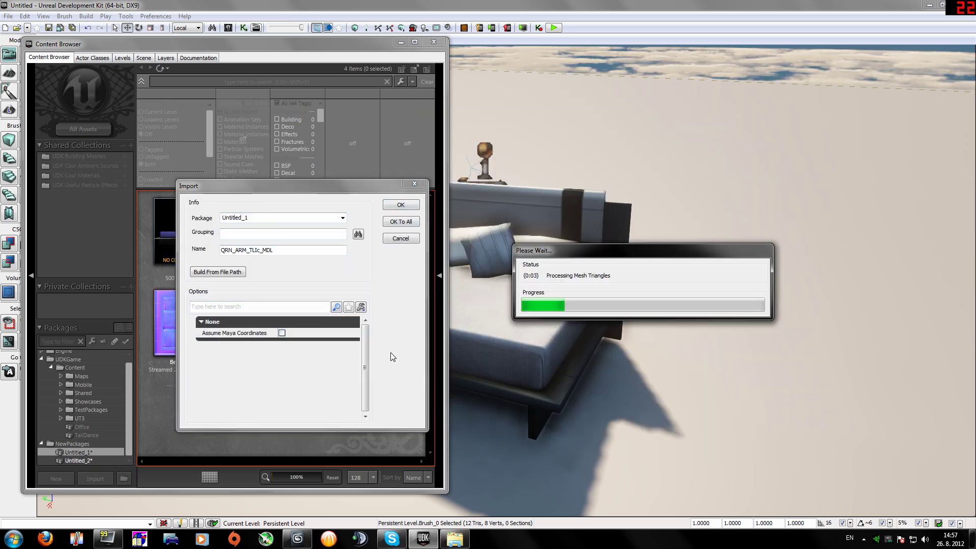
# Place the QRN_ARM_TLIc_MDL skeletal mesh on the floor of the level and view the character from the front
pyautogui.moveTo(278, 317)
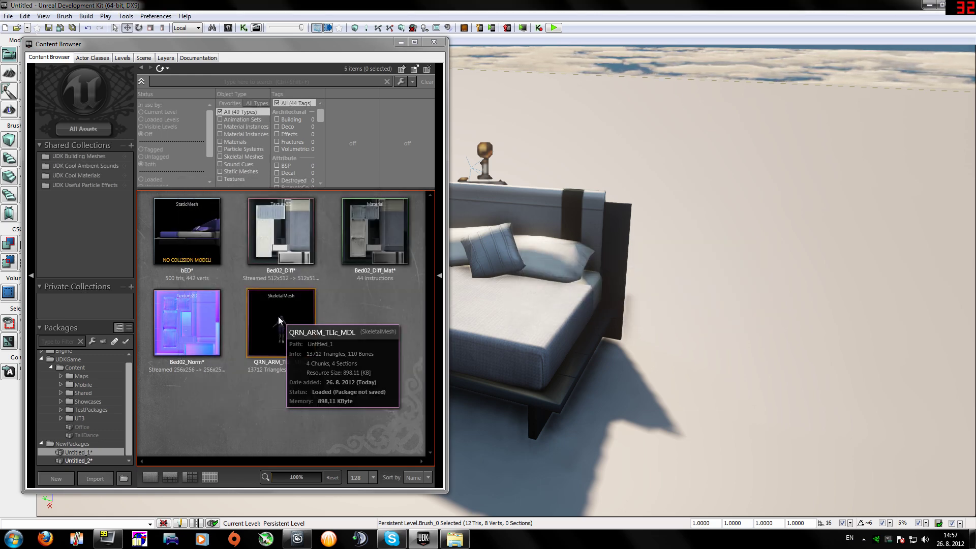
pyautogui.moveTo(276, 325); pyautogui.dragTo(752, 322)
pyautogui.moveTo(752, 323)
pyautogui.mouseDown(button='right')
pyautogui.moveTo(793, 320)
pyautogui.moveTo(748, 322)
pyautogui.moveTo(752, 305)
pyautogui.mouseUp(button='right')
pyautogui.click(752, 322)
pyautogui.moveTo(712, 305); pyautogui.dragTo(712, 285)
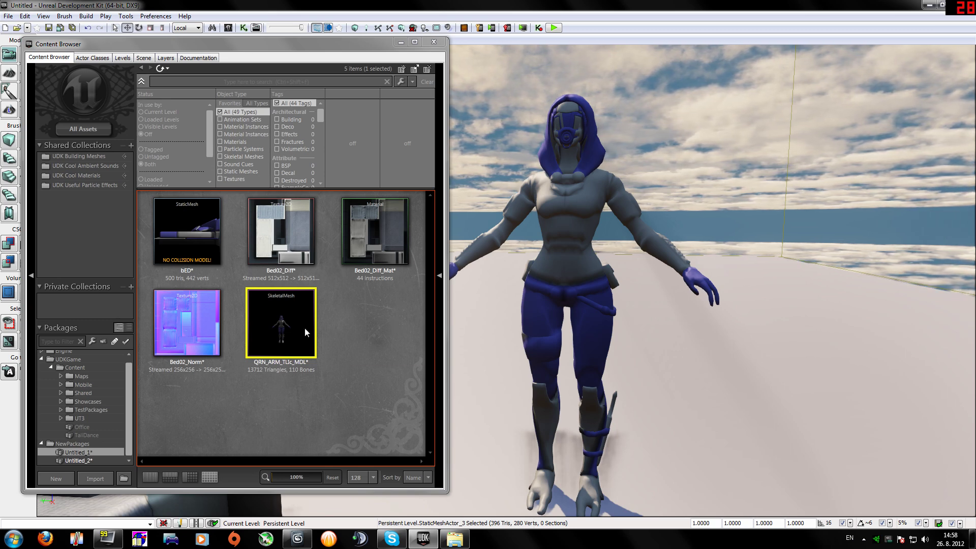
# Open the Texture2D folder of BioH_Tali_02 in Windows Explorer and find the QRN_ARM_TLI textures
pyautogui.click(454, 539)
pyautogui.click(438, 126)
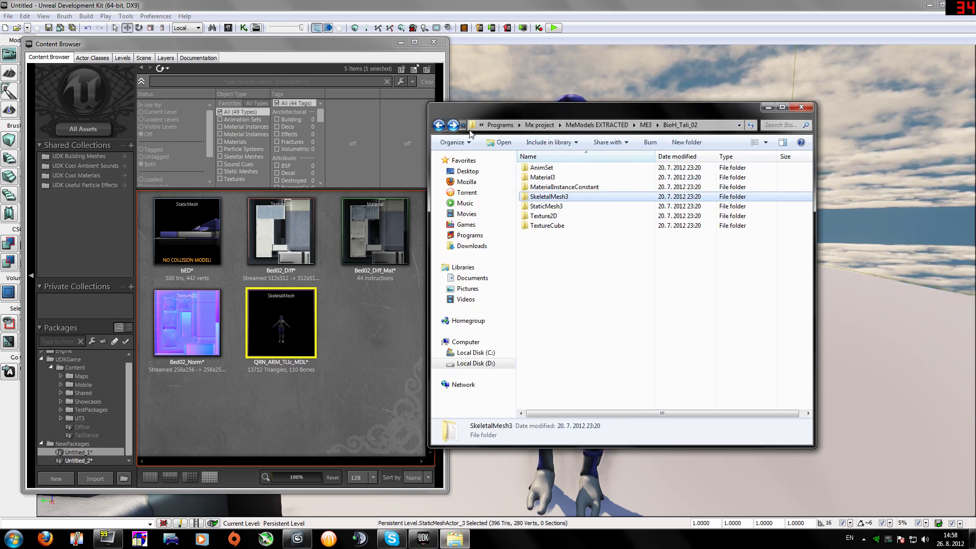
pyautogui.doubleClick(554, 218)
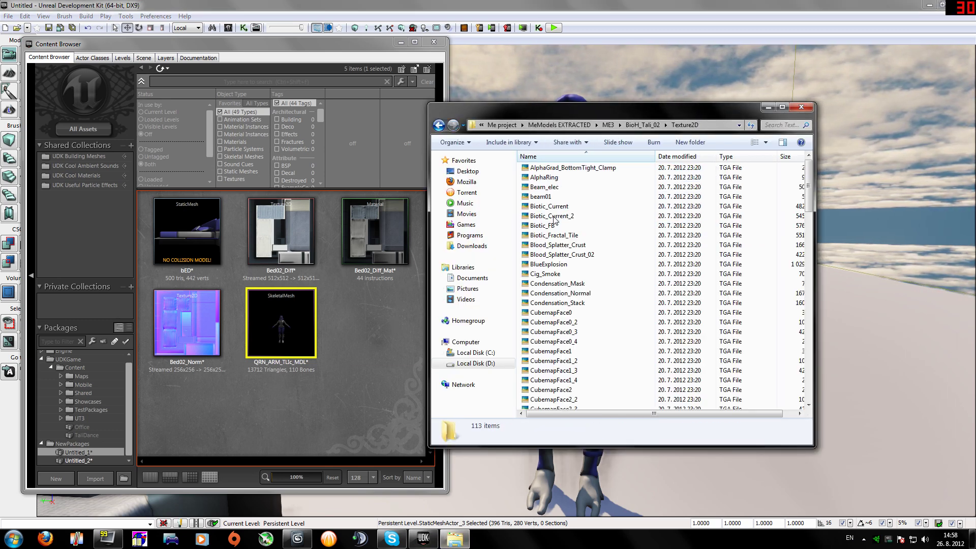
pyautogui.moveTo(525, 104); pyautogui.dragTo(589, 96)
pyautogui.click(630, 256)
pyautogui.scroll(-14, 631, 256)
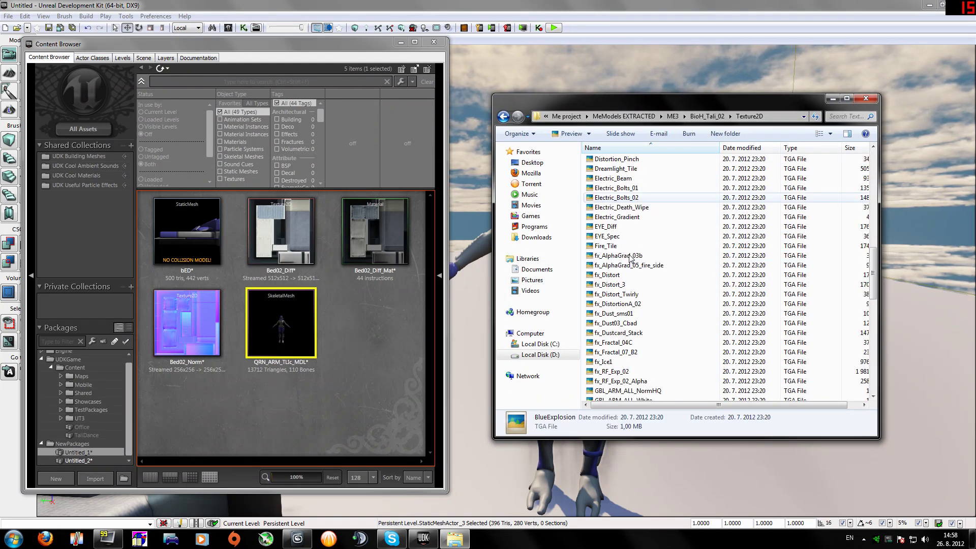
pyautogui.click(636, 323)
pyautogui.scroll(8, 640, 326)
pyautogui.scroll(5, 640, 329)
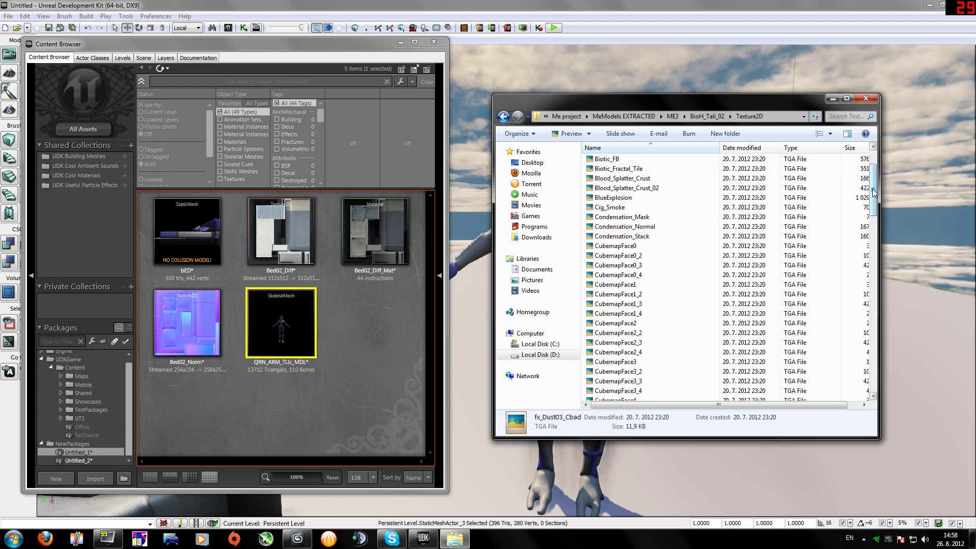
pyautogui.moveTo(874, 193); pyautogui.dragTo(875, 344)
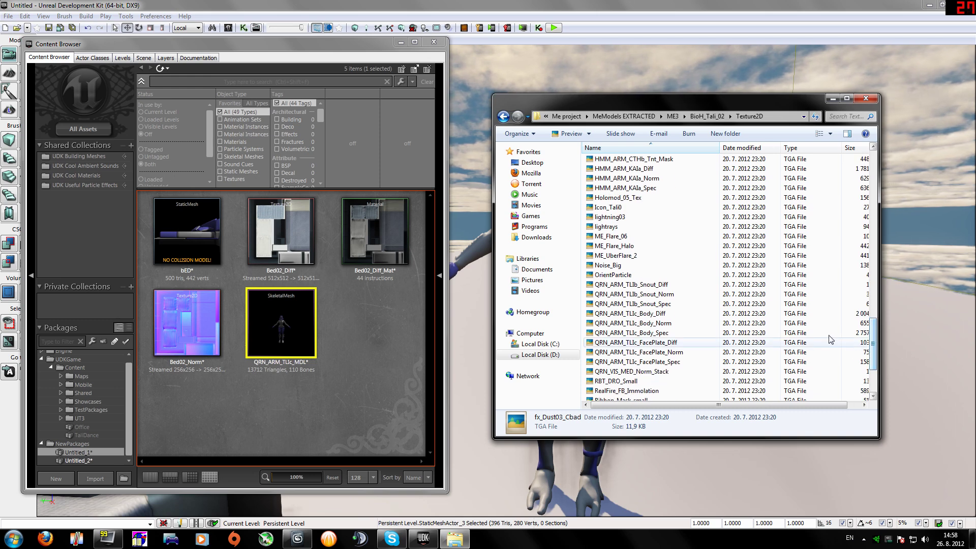
# Import the QRN_ARM_TLIb_Snout_Diff texture into the Untitled_1 package with the default options
pyautogui.click(639, 285)
pyautogui.moveTo(610, 104); pyautogui.dragTo(683, 118)
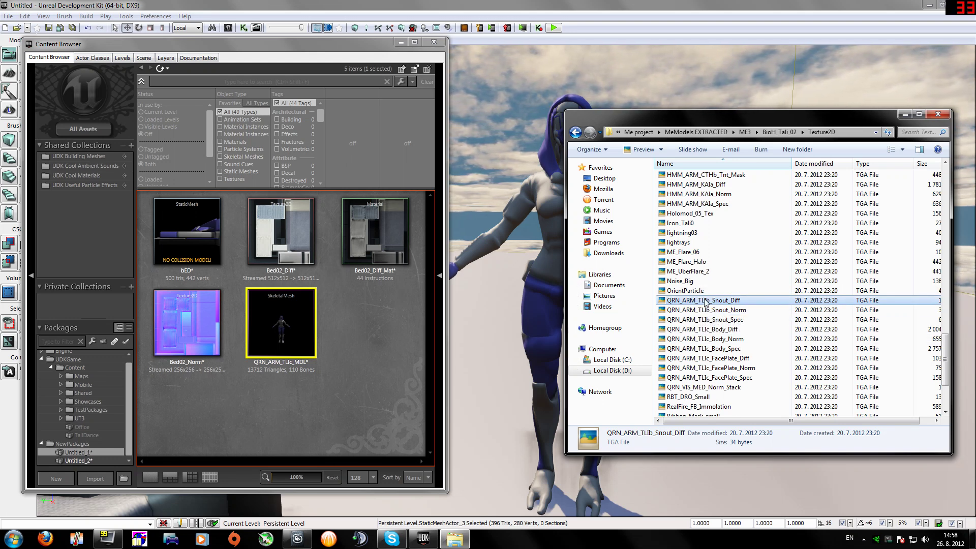
pyautogui.moveTo(706, 301); pyautogui.dragTo(383, 334)
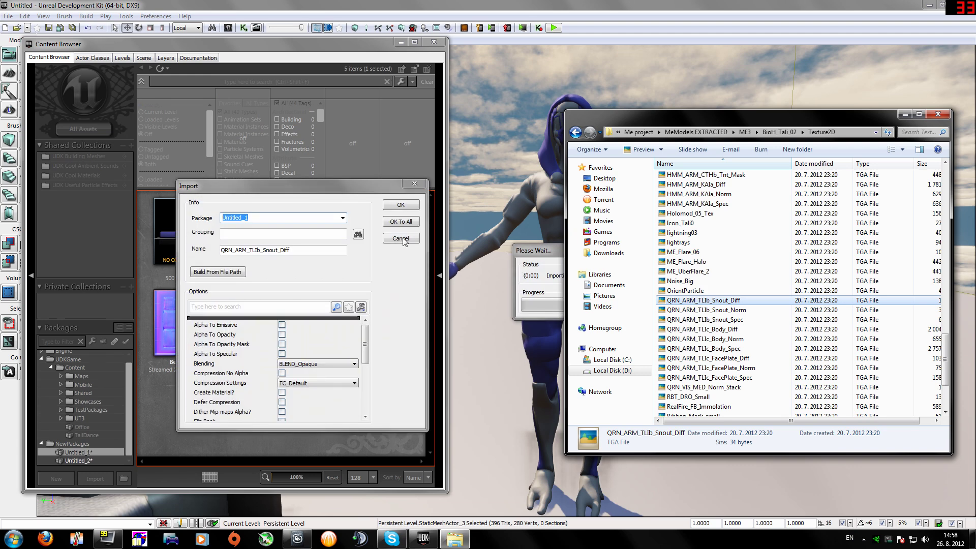
pyautogui.click(400, 207)
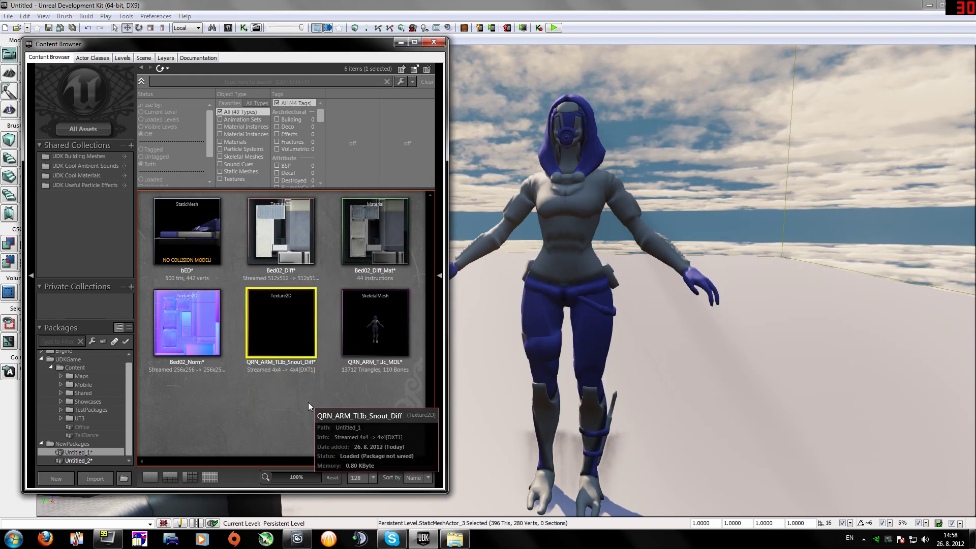
# Import the QRN_ARM_TLIc_Body_Diff texture into the Untitled_1 package with the default options
pyautogui.click(463, 544)
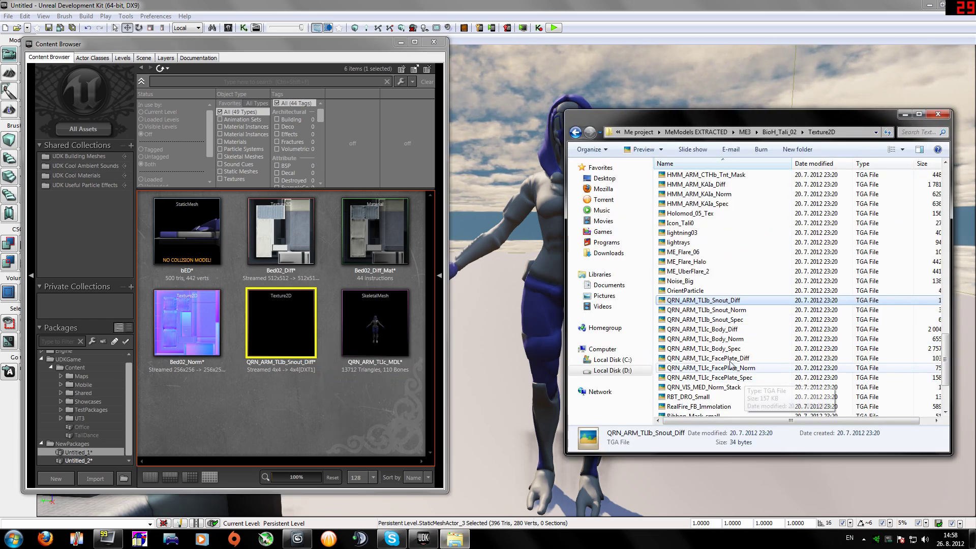
pyautogui.click(734, 332)
pyautogui.moveTo(734, 332); pyautogui.dragTo(284, 419)
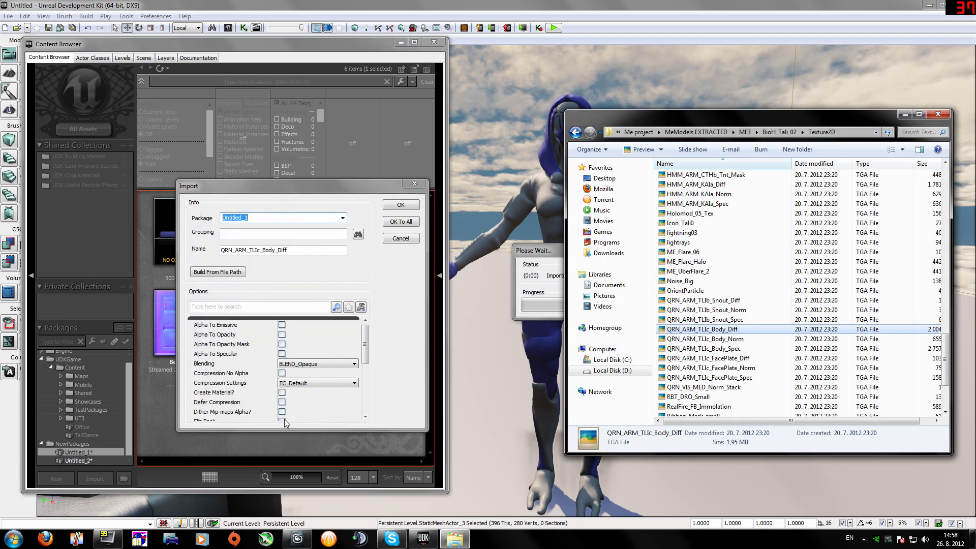
pyautogui.click(402, 205)
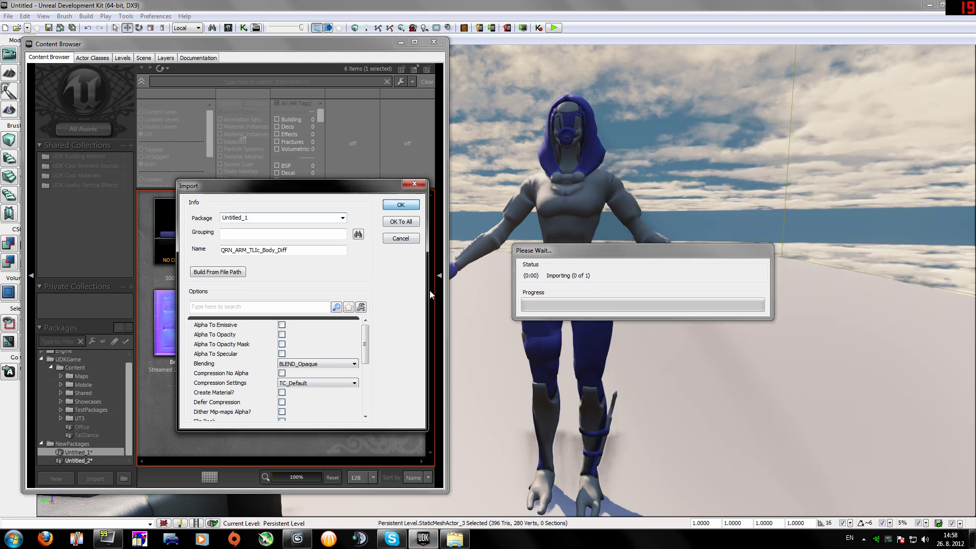
pyautogui.click(401, 204)
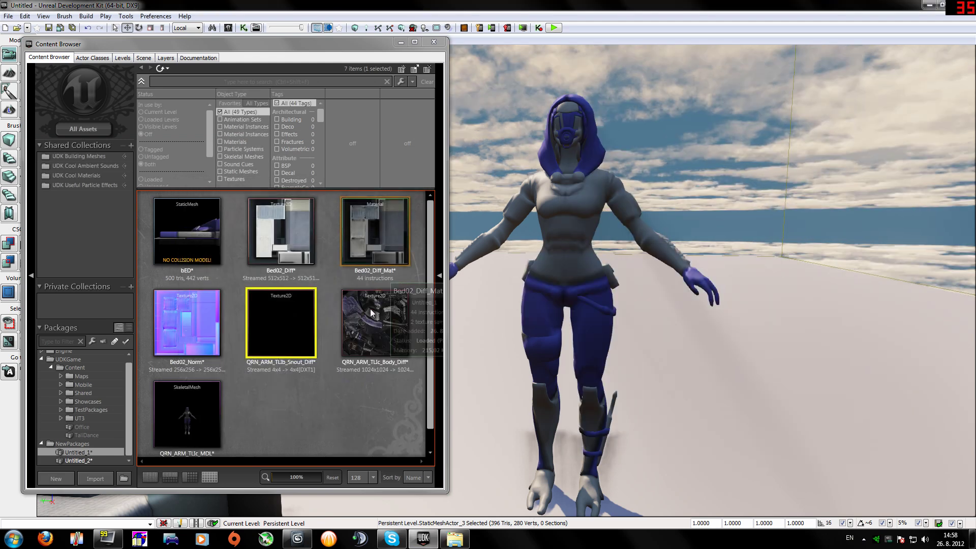
# Create a new material named QRN_ARM_TLIc_Body_Diff_Mat from the QRN_ARM_TLIc_Body_Diff texture
pyautogui.rightClick(380, 351)
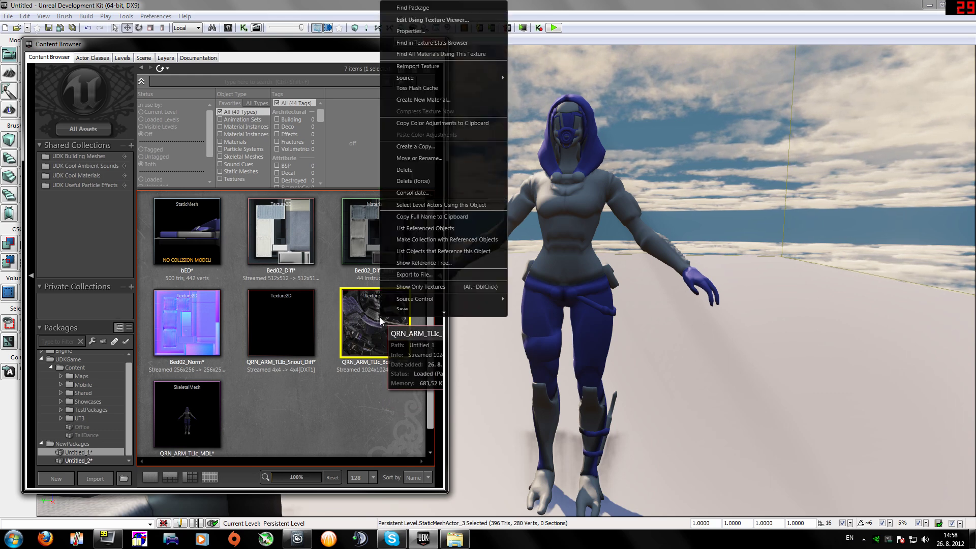
pyautogui.click(427, 96)
pyautogui.click(573, 235)
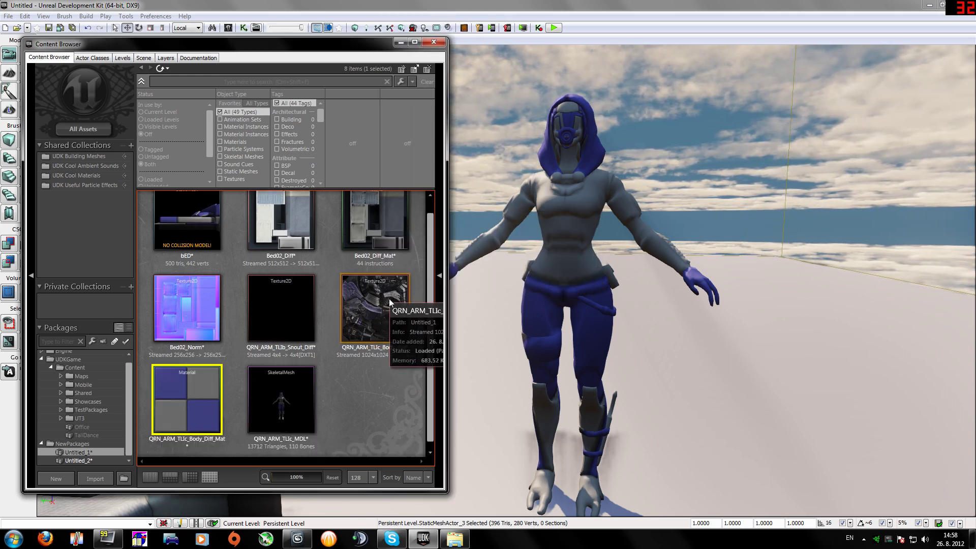
# Open the QRN_ARM_TLIc_Body_Diff_Mat material and connect its texture sample to the Diffuse and Specular inputs
pyautogui.doubleClick(193, 390)
pyautogui.moveTo(373, 69); pyautogui.dragTo(512, 110)
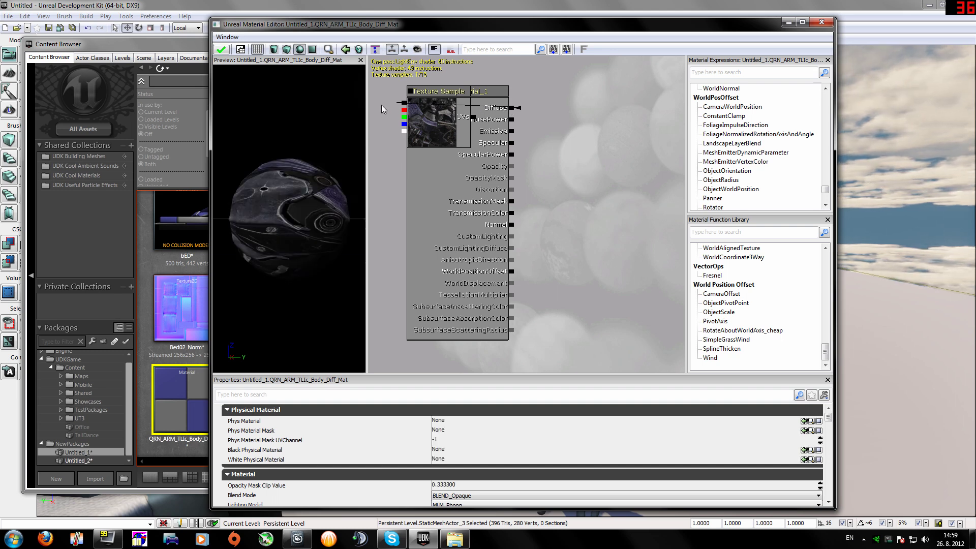
pyautogui.moveTo(405, 104); pyautogui.dragTo(512, 145)
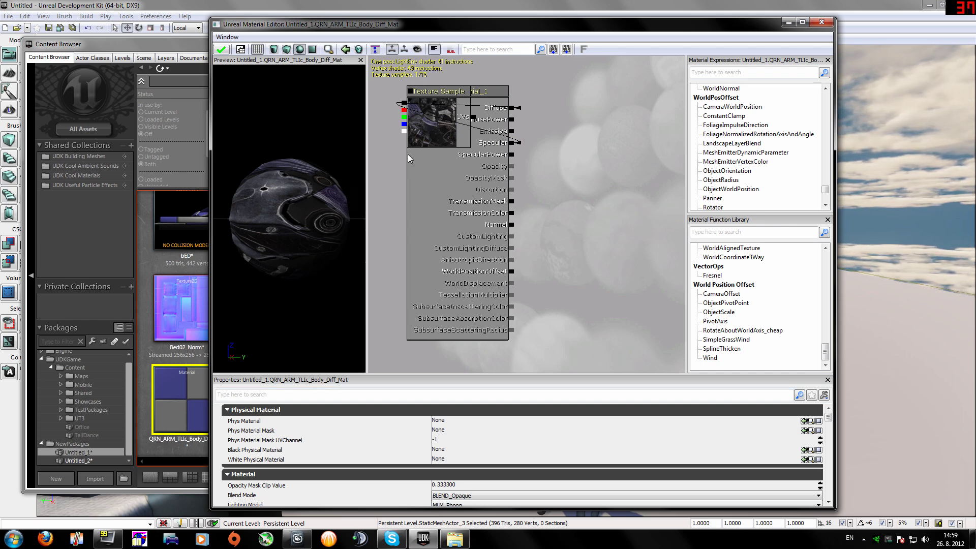
# Import the QRN_ARM_TLIc_Body_Norm texture from the Texture2D folder into the Untitled_1 package
pyautogui.moveTo(457, 543)
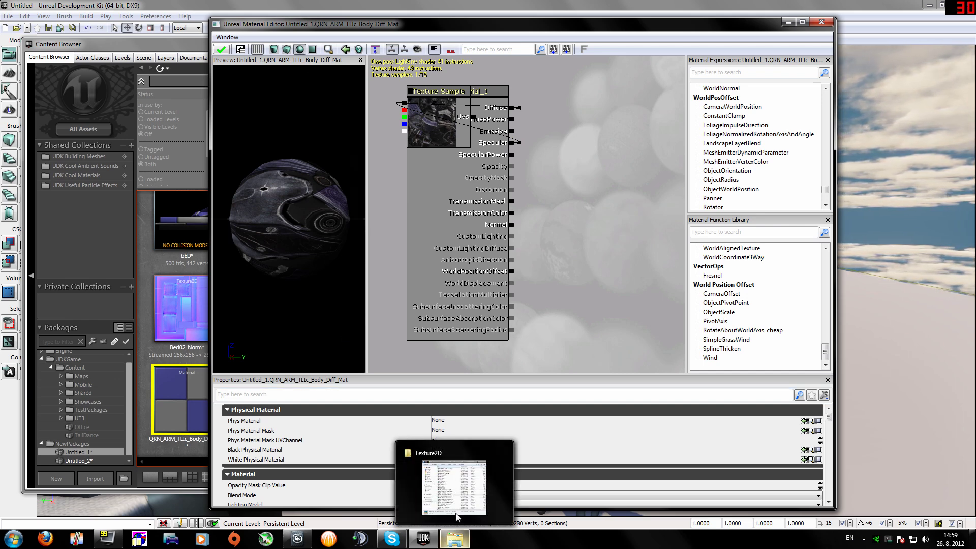
pyautogui.click(456, 499)
pyautogui.click(711, 340)
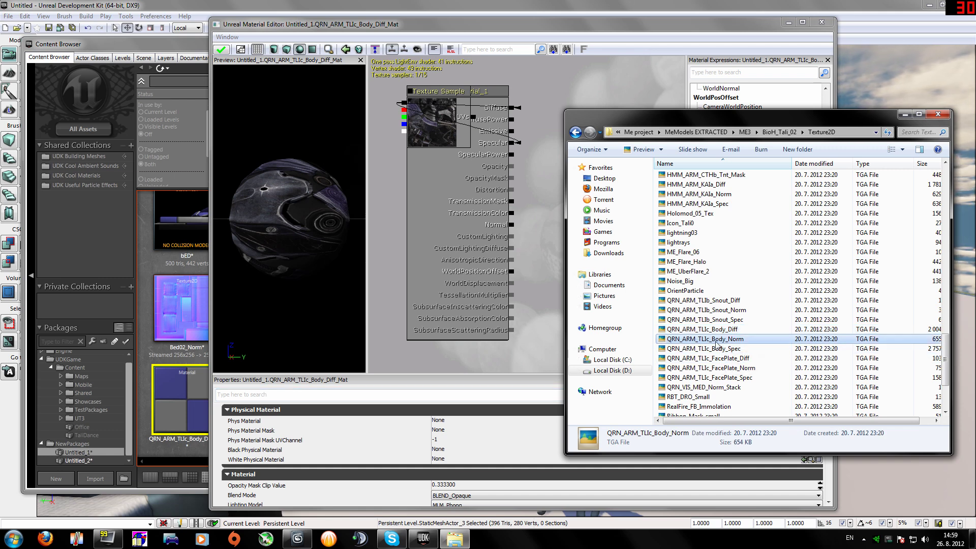
pyautogui.moveTo(166, 435); pyautogui.dragTo(144, 428)
pyautogui.click(399, 205)
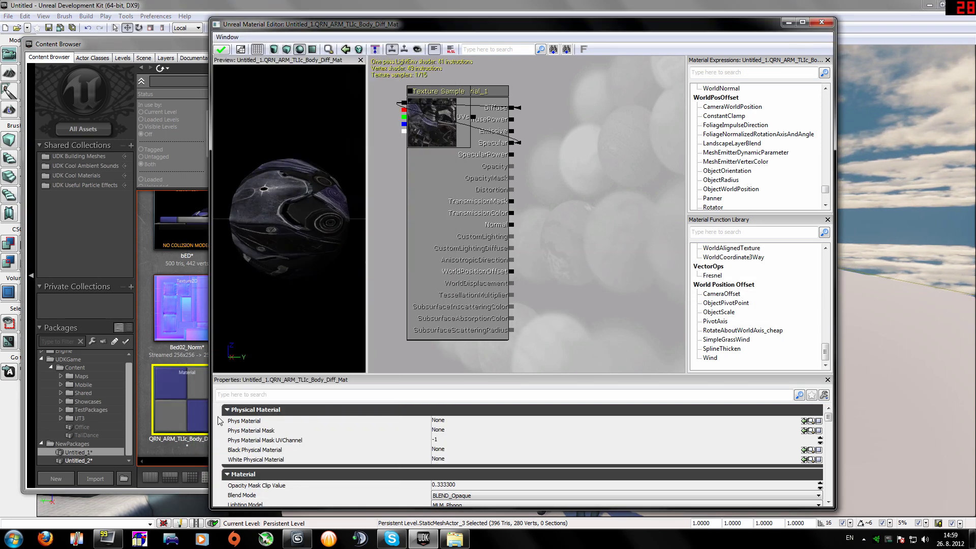
# Add the QRN_ARM_TLIc_Body_Norm texture to the material, connect it to the Normal input, and apply the changes before closing the editor
pyautogui.moveTo(331, 26); pyautogui.dragTo(501, 23)
pyautogui.click(286, 412)
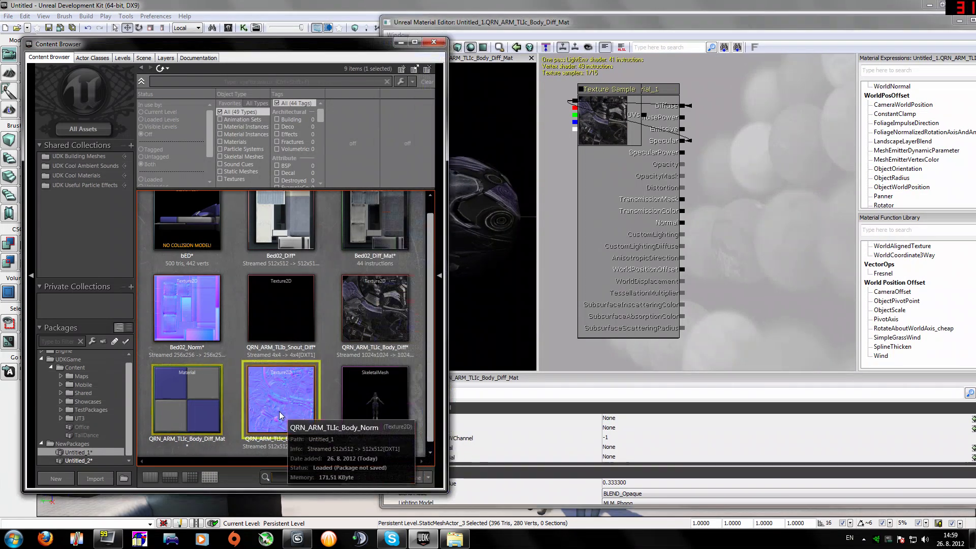
pyautogui.moveTo(282, 399); pyautogui.dragTo(685, 226)
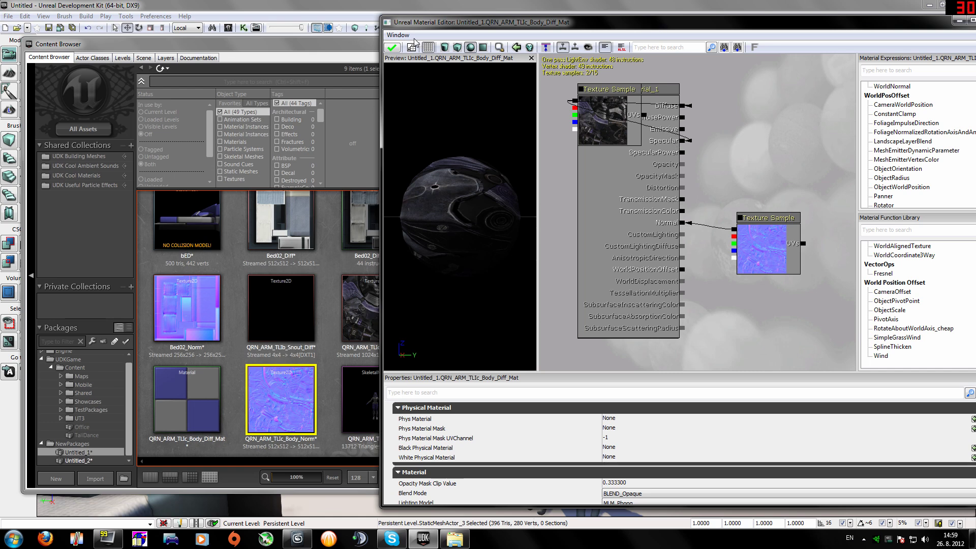
pyautogui.click(392, 48)
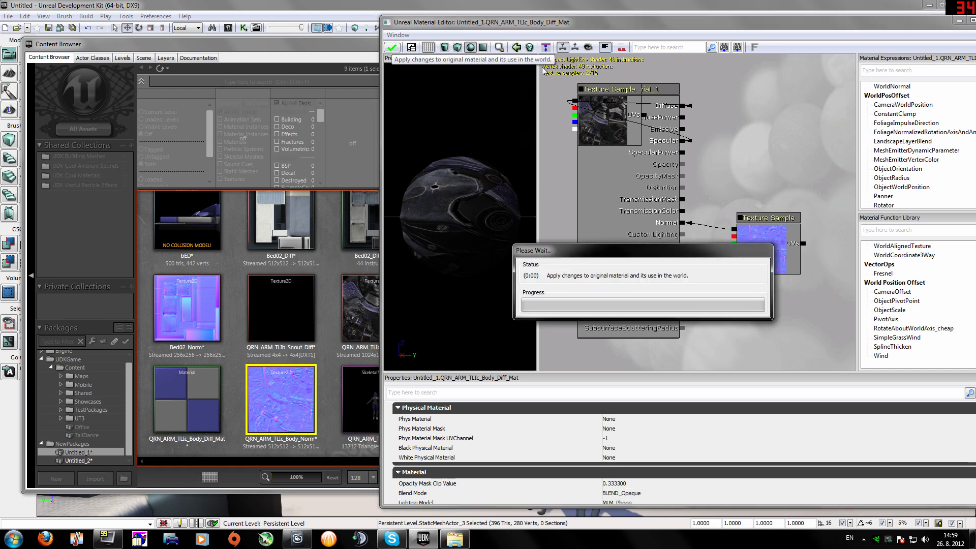
pyautogui.moveTo(686, 24); pyautogui.dragTo(528, 19)
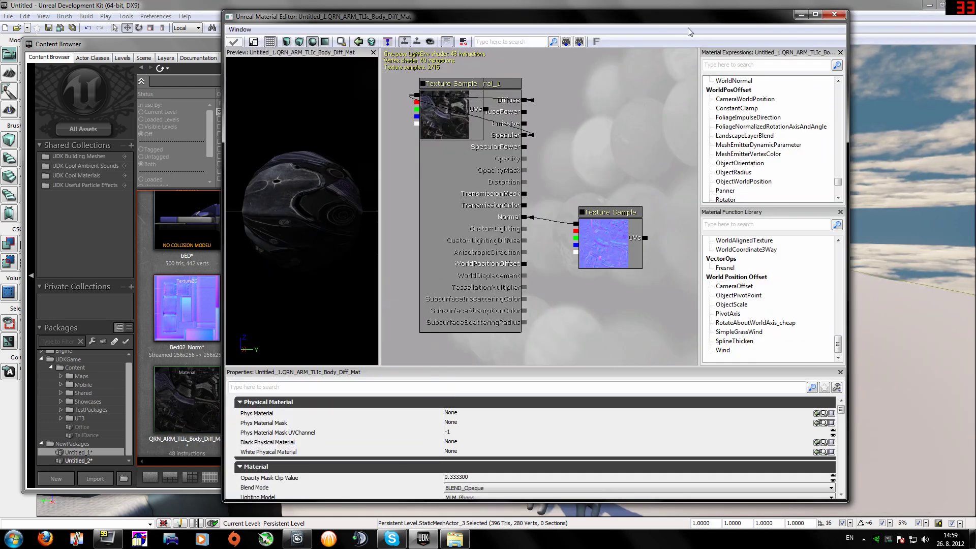
pyautogui.click(834, 15)
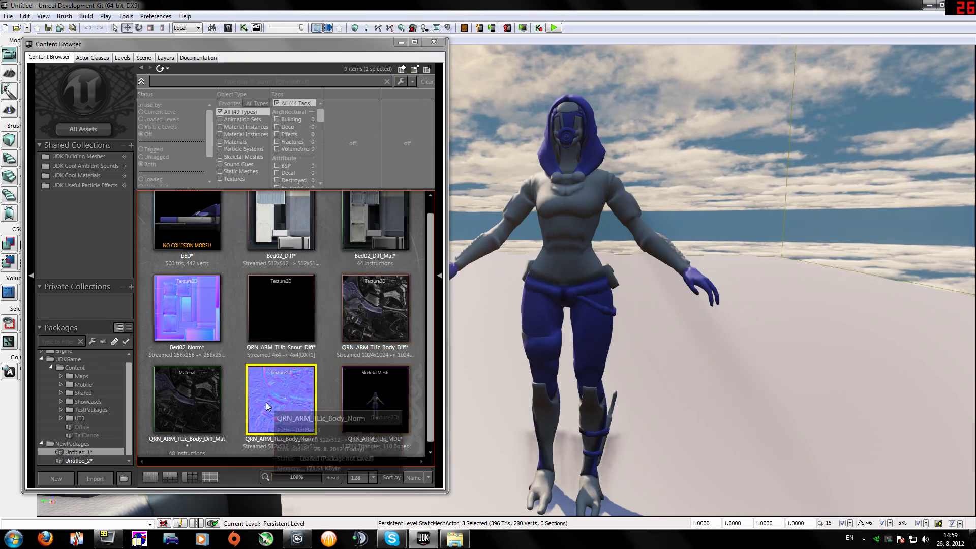
# Open the QRN_ARM_TLIc_MDL skeletal mesh in the AnimSet Editor and turn the model to face the camera
pyautogui.doubleClick(572, 237)
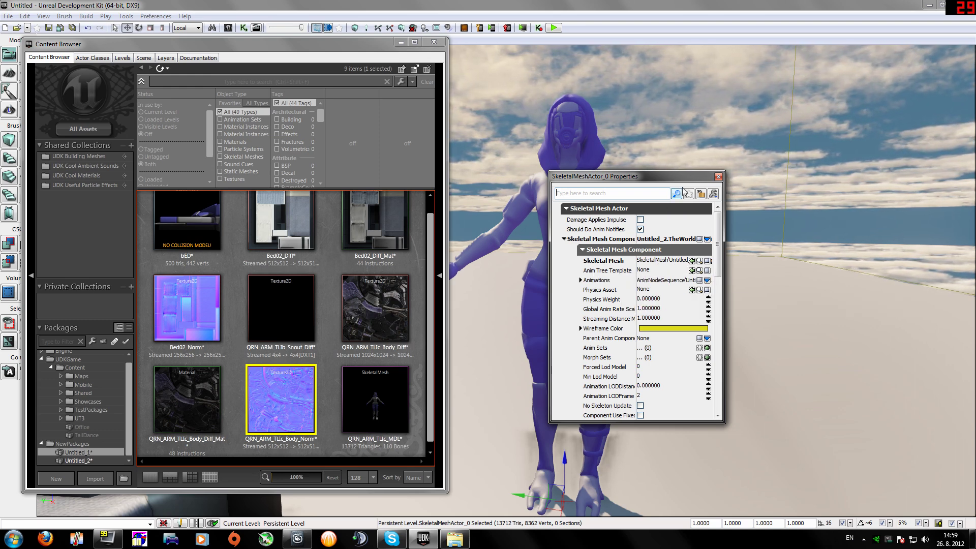
pyautogui.click(719, 178)
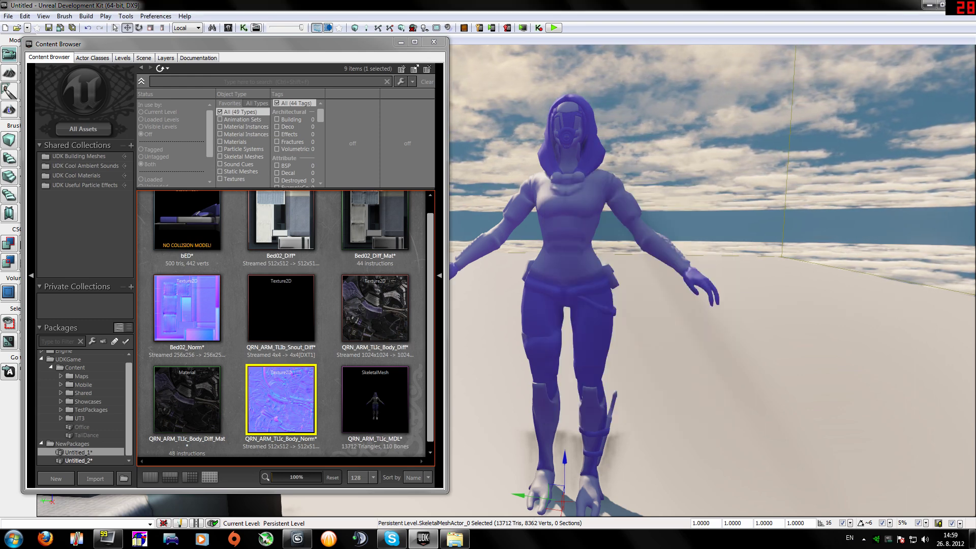
pyautogui.doubleClick(379, 392)
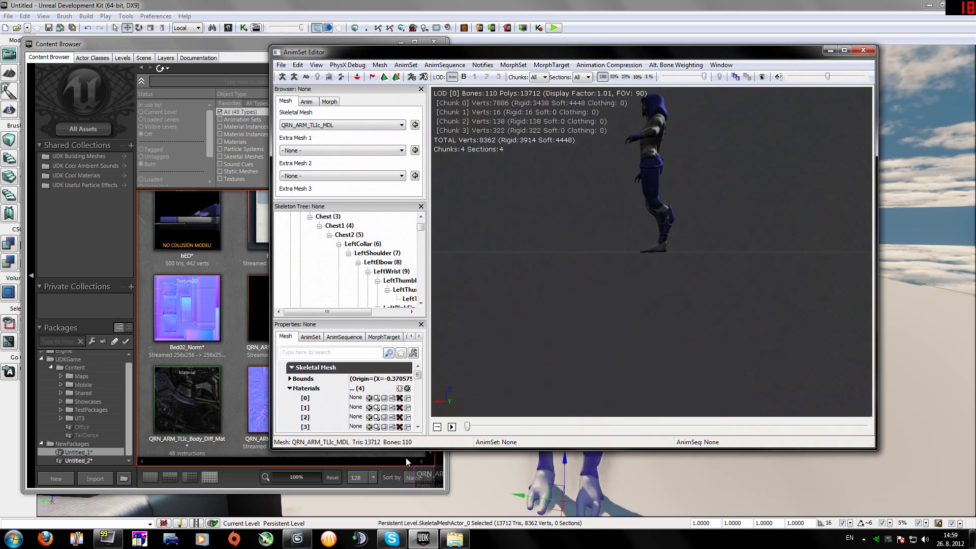
pyautogui.moveTo(392, 57); pyautogui.dragTo(543, 65)
pyautogui.moveTo(804, 162); pyautogui.dragTo(619, 177)
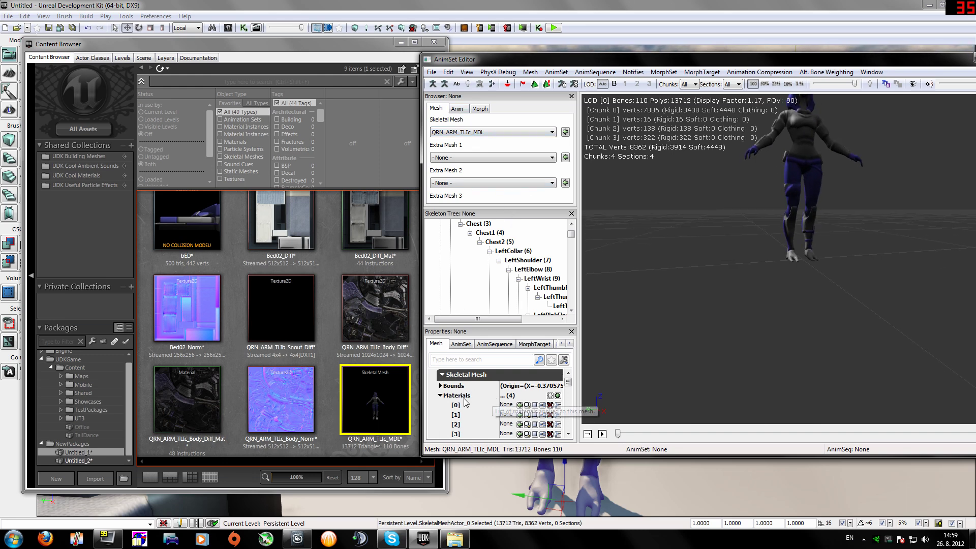
# Assign the QRN_ARM_TLIc_Body_Diff_Mat material to Materials slot [0] of the skeletal mesh
pyautogui.moveTo(568, 383); pyautogui.dragTo(568, 385)
pyautogui.click(506, 396)
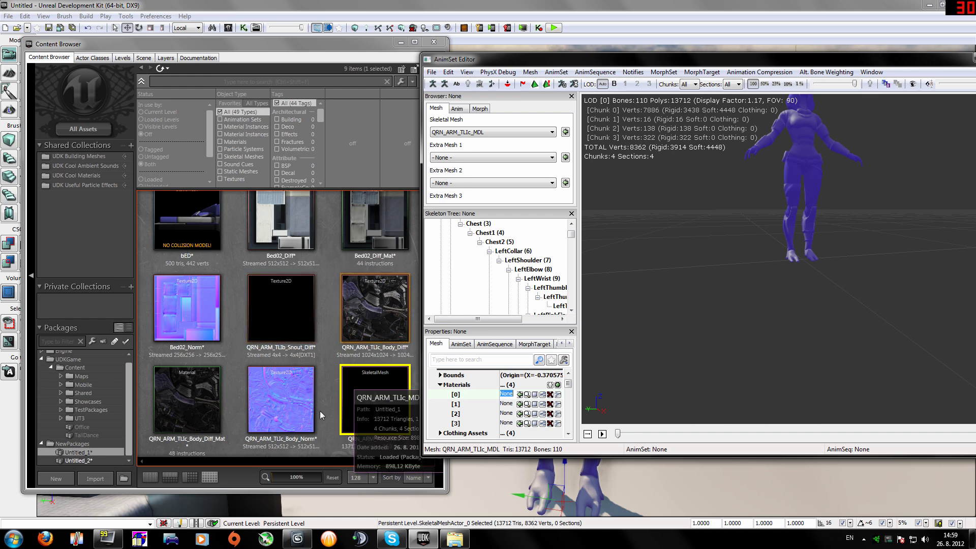
pyautogui.click(202, 407)
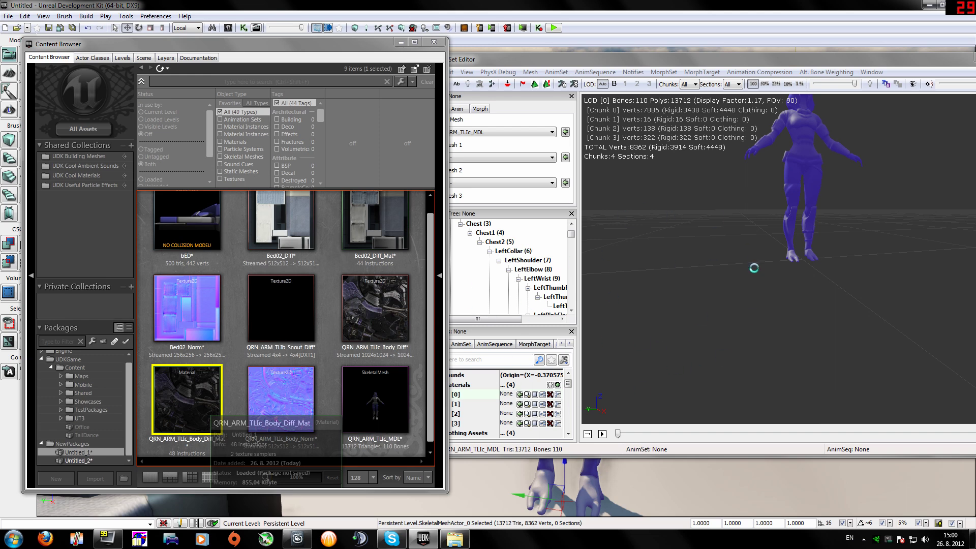
pyautogui.click(520, 401)
pyautogui.click(520, 395)
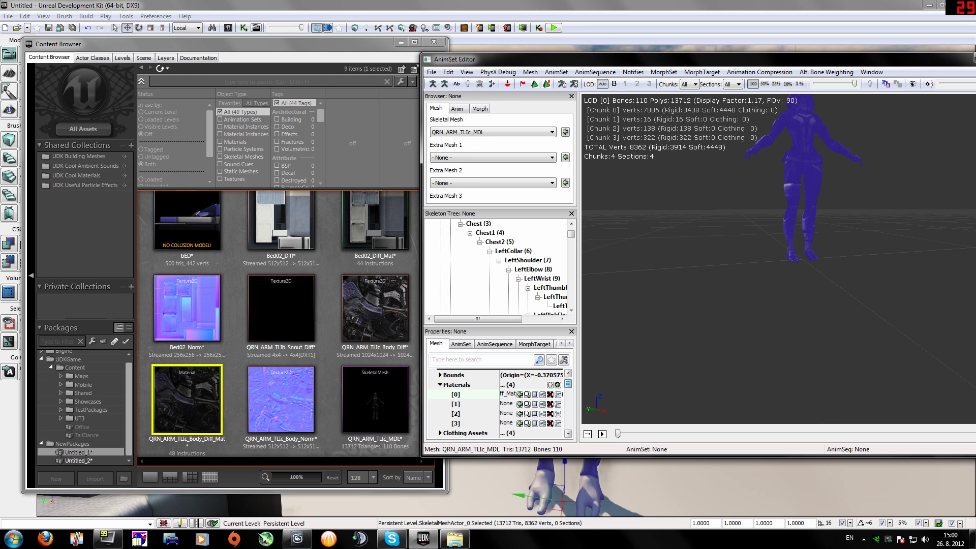
# Examine the head and upper body of the Tali mesh in the AnimSet Editor preview with the body material applied
pyautogui.moveTo(880, 169); pyautogui.dragTo(879, 229, button='right')
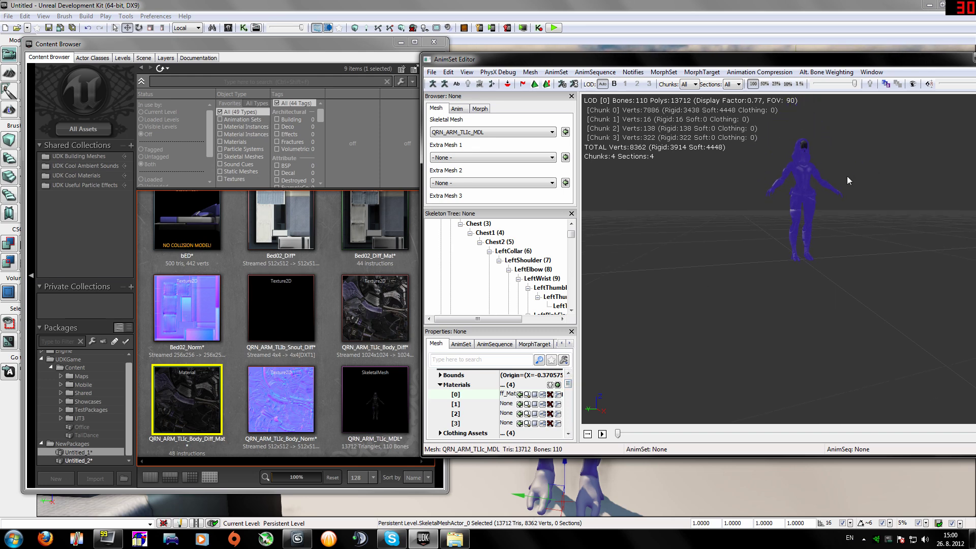
pyautogui.moveTo(847, 176)
pyautogui.mouseDown()
pyautogui.moveTo(878, 166)
pyautogui.moveTo(847, 176)
pyautogui.mouseUp()
pyautogui.moveTo(847, 176); pyautogui.dragTo(847, 132, button='right')
pyautogui.moveTo(847, 176)
pyautogui.mouseDown()
pyautogui.moveTo(857, 223)
pyautogui.moveTo(839, 213)
pyautogui.moveTo(844, 176)
pyautogui.moveTo(858, 188)
pyautogui.mouseUp()
pyautogui.moveTo(858, 189); pyautogui.dragTo(857, 285, button='middle')
pyautogui.moveTo(852, 194); pyautogui.dragTo(852, 193, button='right')
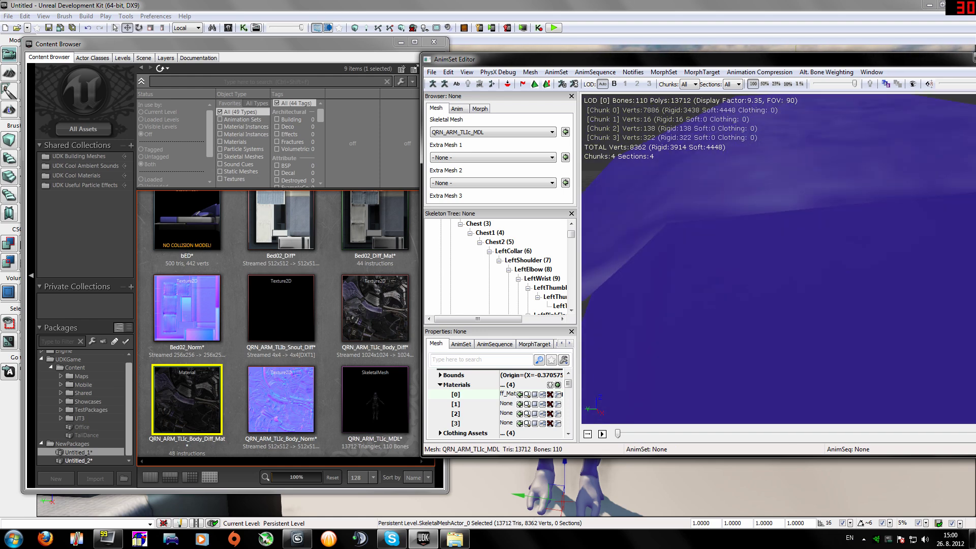
pyautogui.moveTo(809, 334); pyautogui.dragTo(810, 333, button='right')
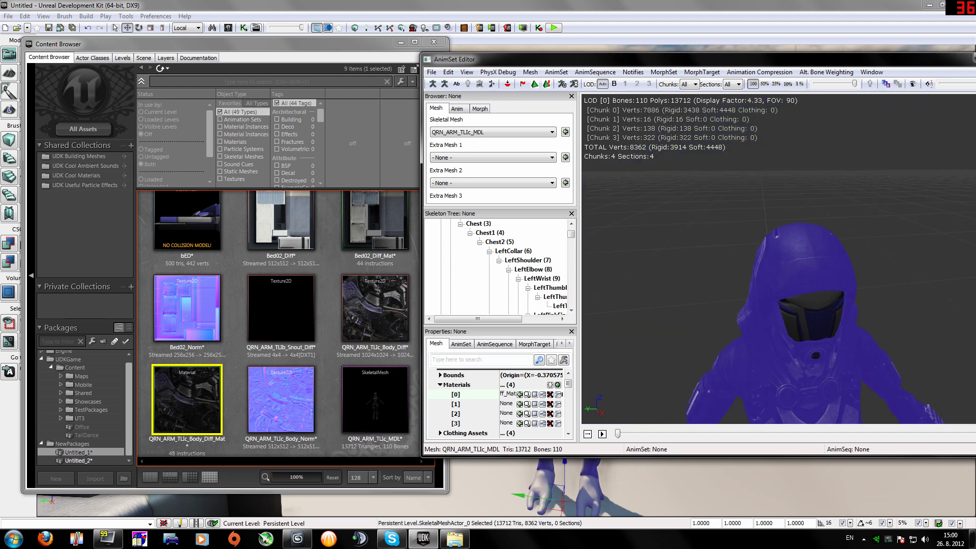
pyautogui.moveTo(890, 341); pyautogui.dragTo(891, 341, button='right')
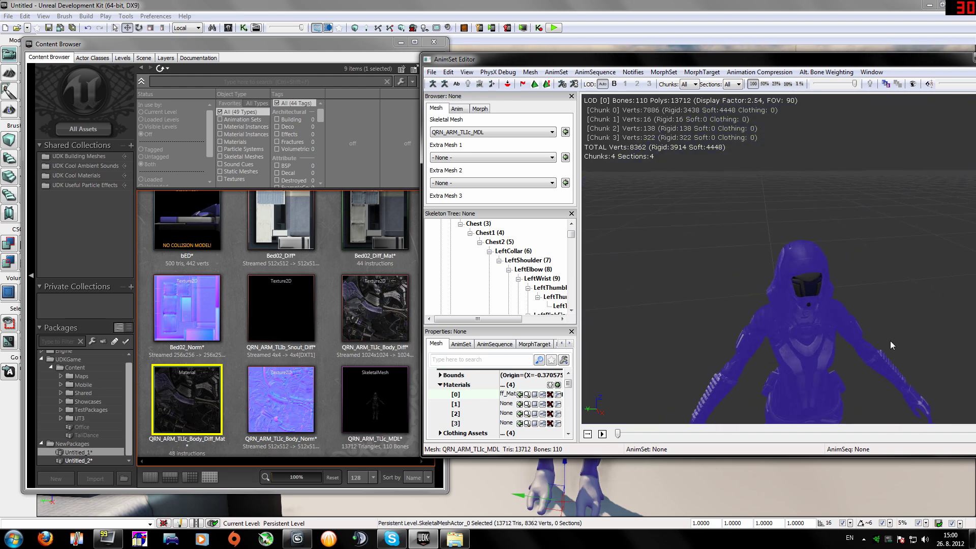
pyautogui.moveTo(890, 342); pyautogui.dragTo(891, 341)
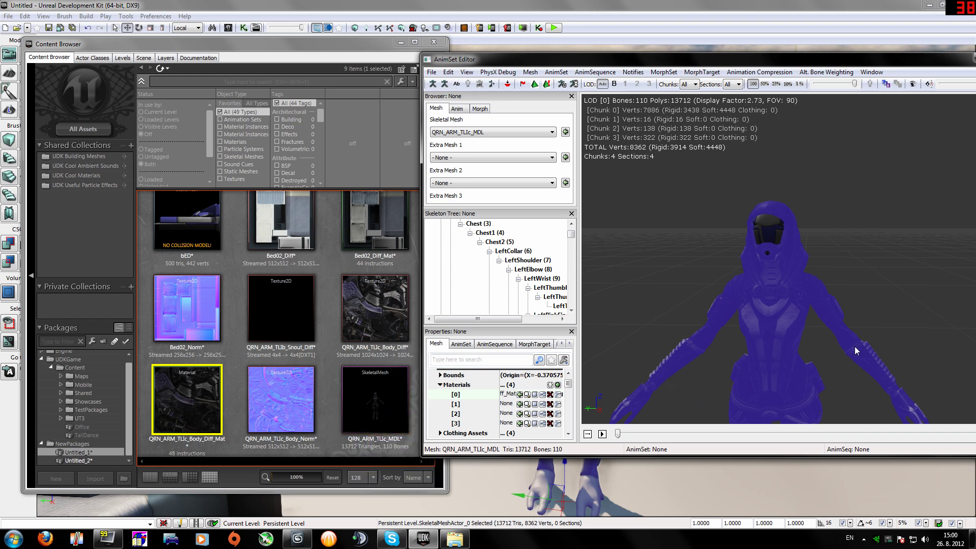
pyautogui.moveTo(852, 351); pyautogui.dragTo(853, 351)
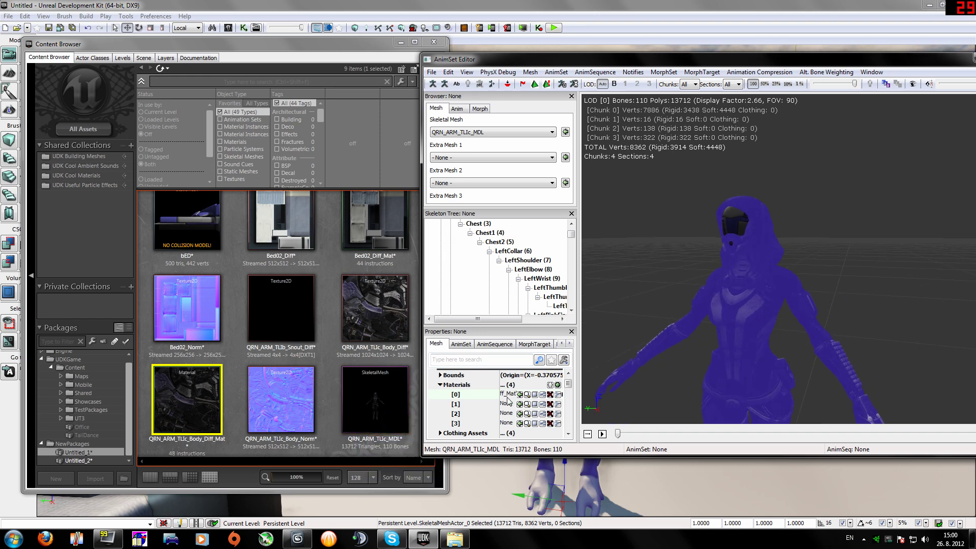
# Highlight Materials slots [1], [2] and [3] in turn to identify which parts of the mesh each one covers
pyautogui.click(463, 408)
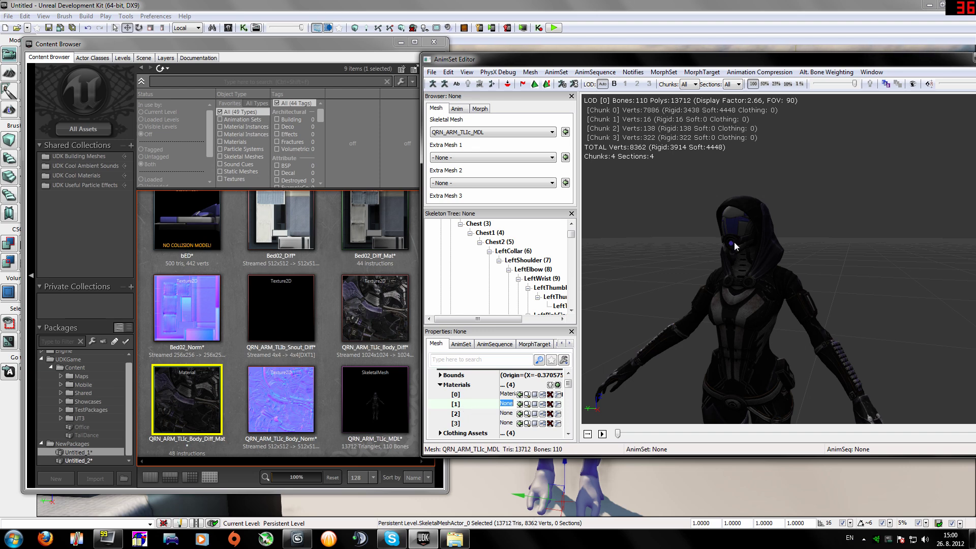
pyautogui.click(470, 415)
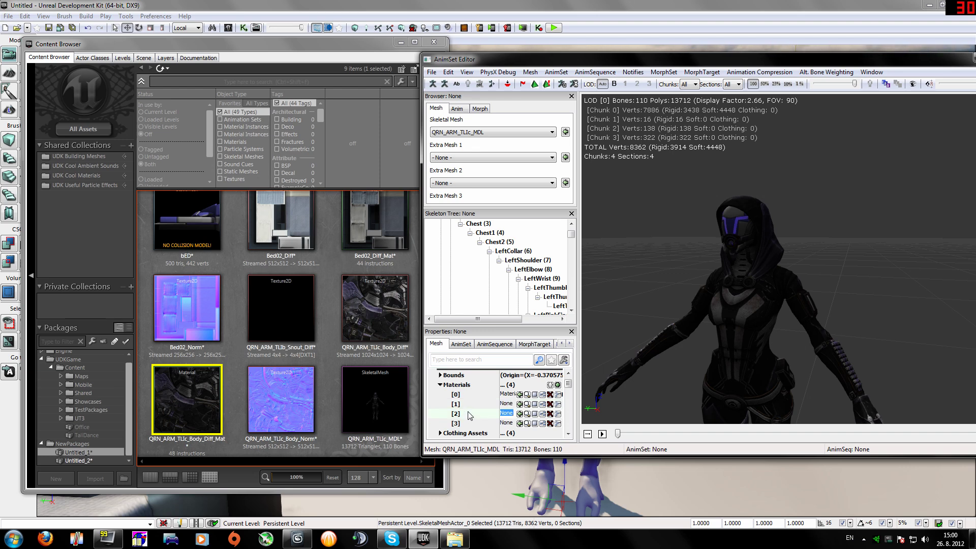
pyautogui.click(470, 424)
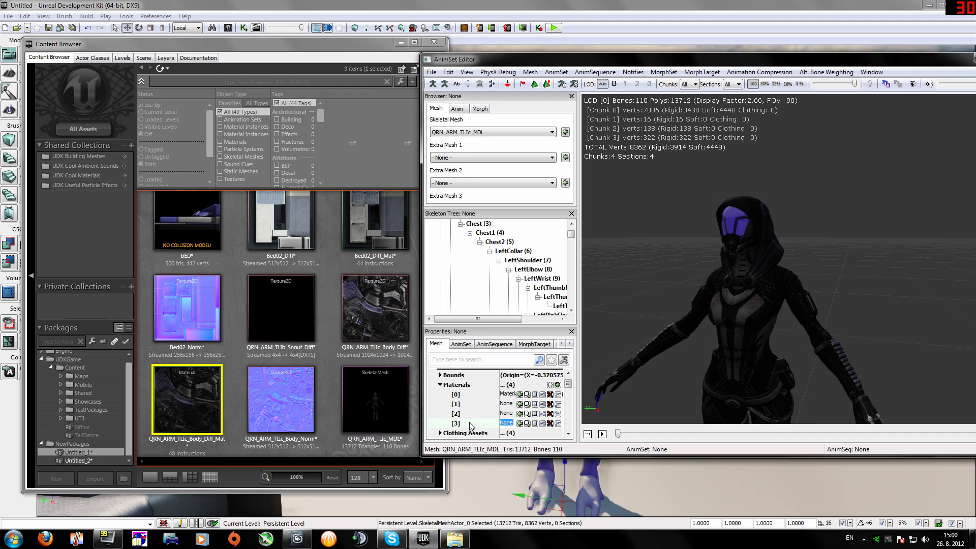
pyautogui.click(468, 415)
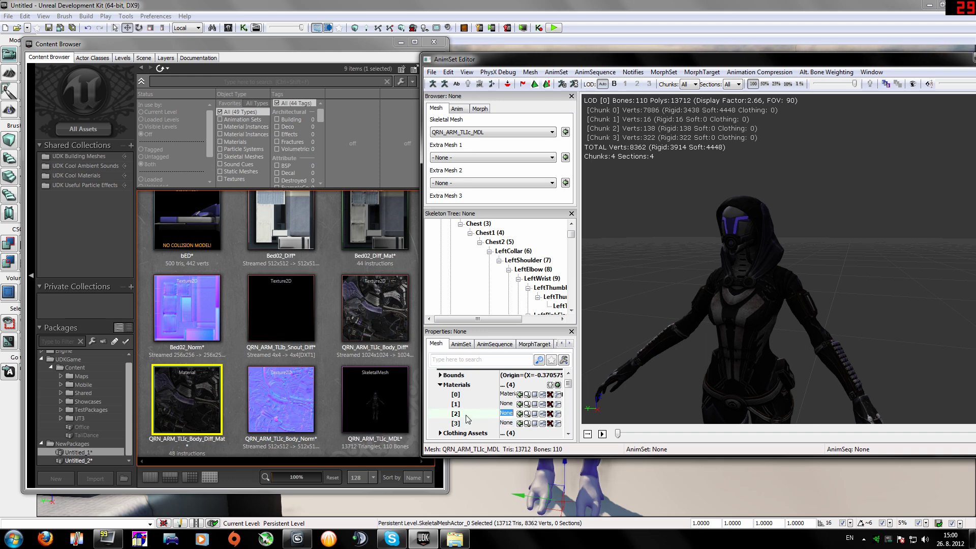
# Preview QRN_ARM_TLIc_Body_Spec and other textures in the BioH_Tali_02 Texture2D folder to find the face plate's diffuse texture
pyautogui.click(455, 539)
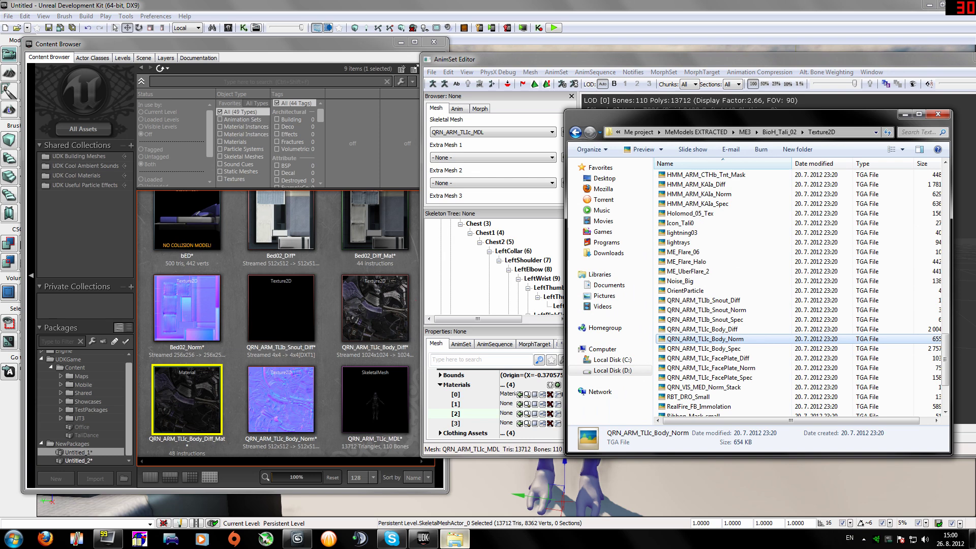
pyautogui.click(726, 351)
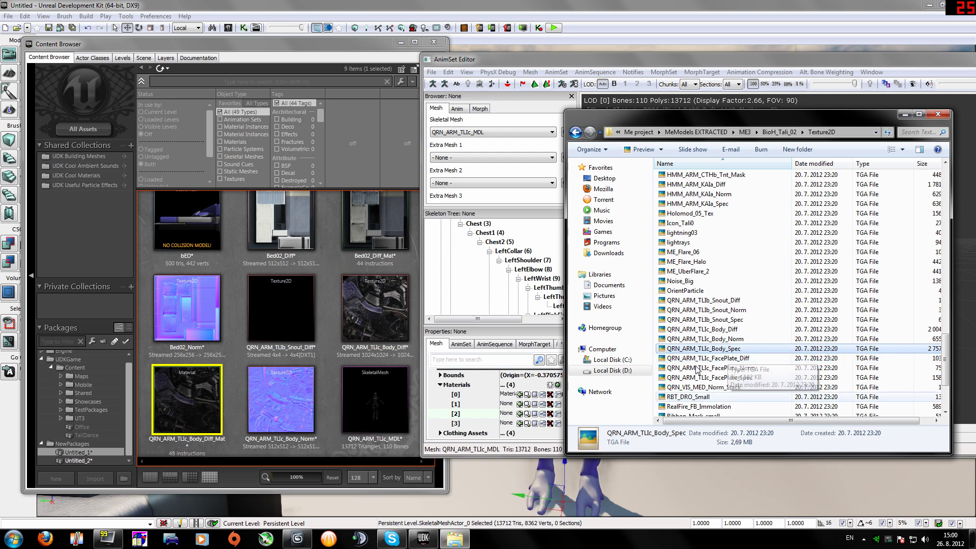
pyautogui.click(297, 539)
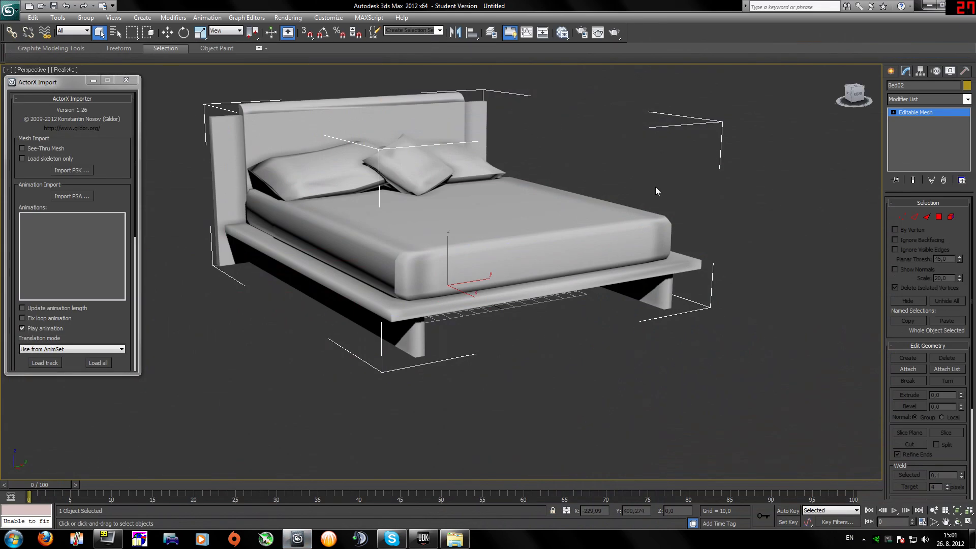
pyautogui.click(961, 5)
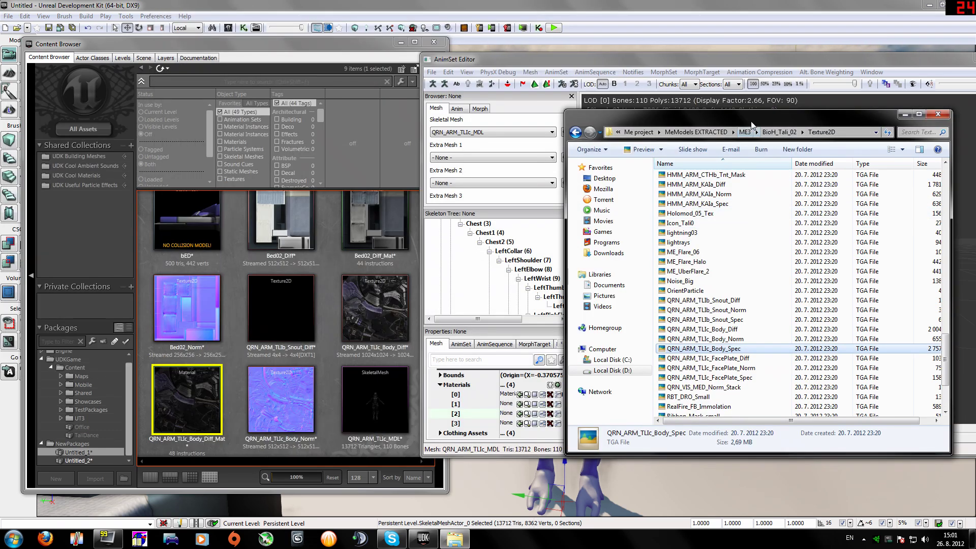
pyautogui.moveTo(729, 116); pyautogui.dragTo(674, 109)
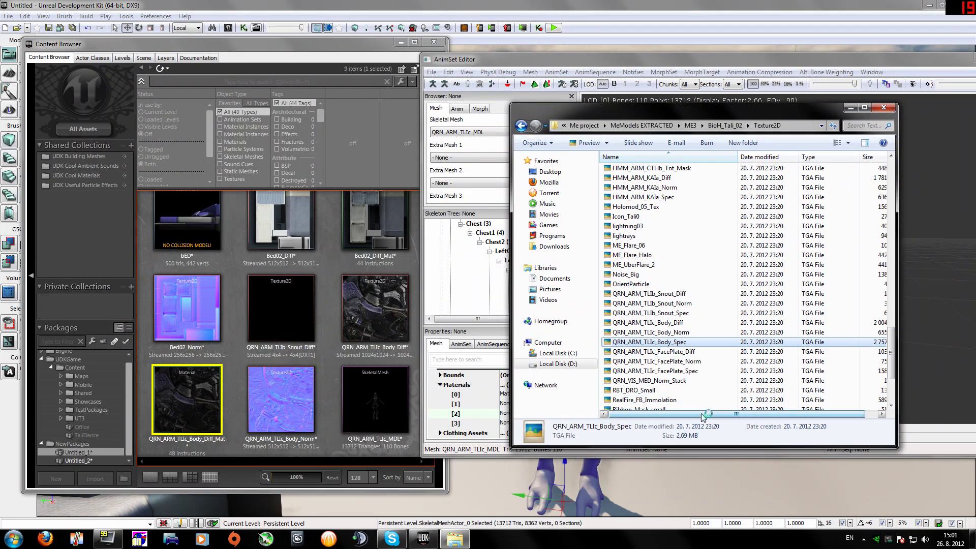
pyautogui.press('Return')
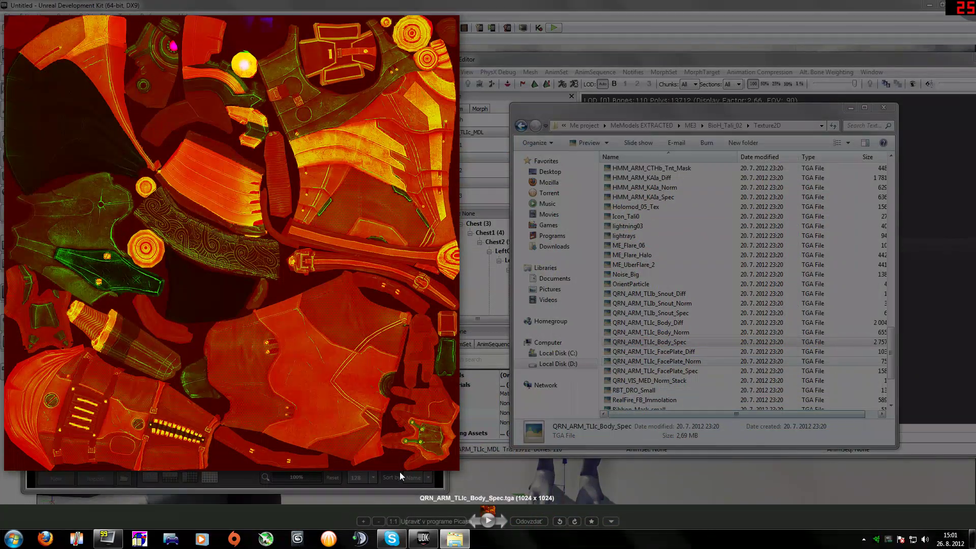
pyautogui.click(474, 522)
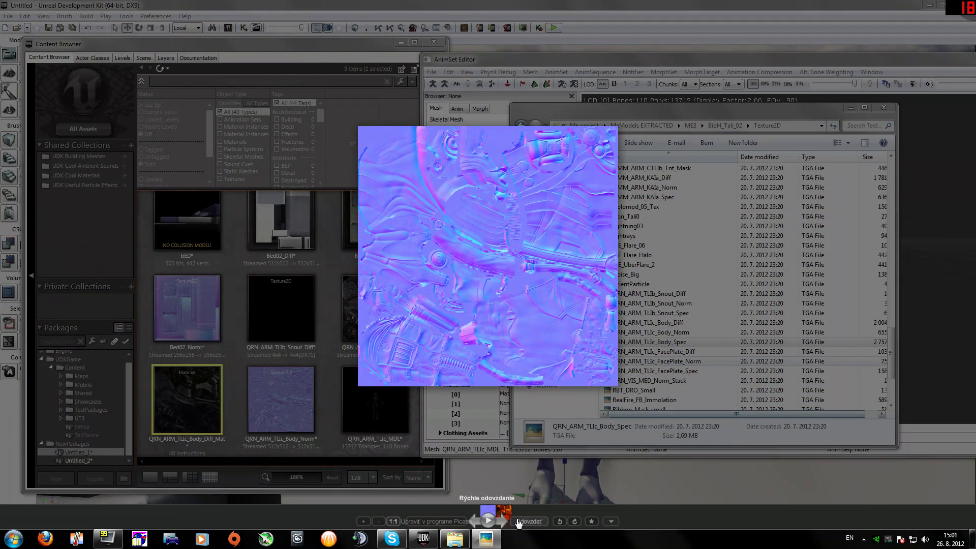
pyautogui.click(475, 522)
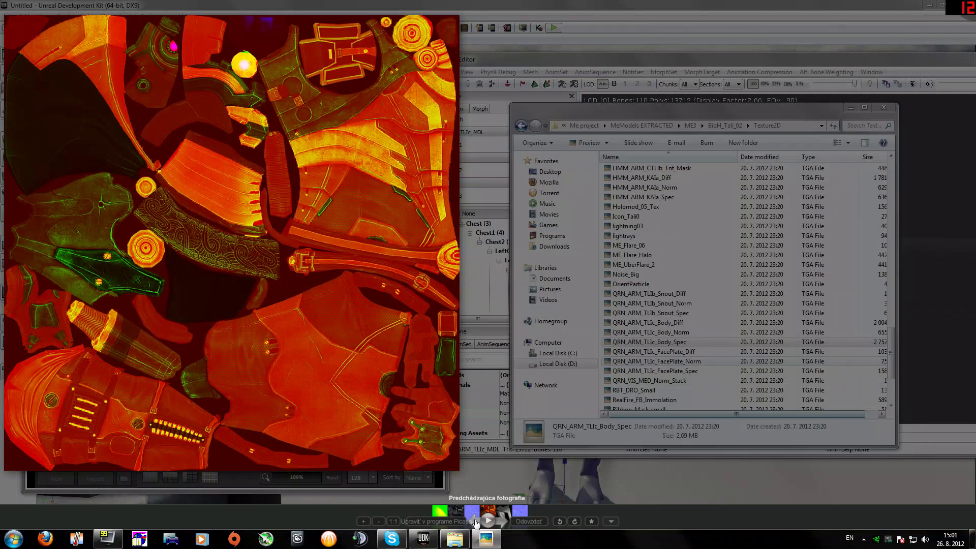
pyautogui.click(475, 522)
pyautogui.click(475, 521)
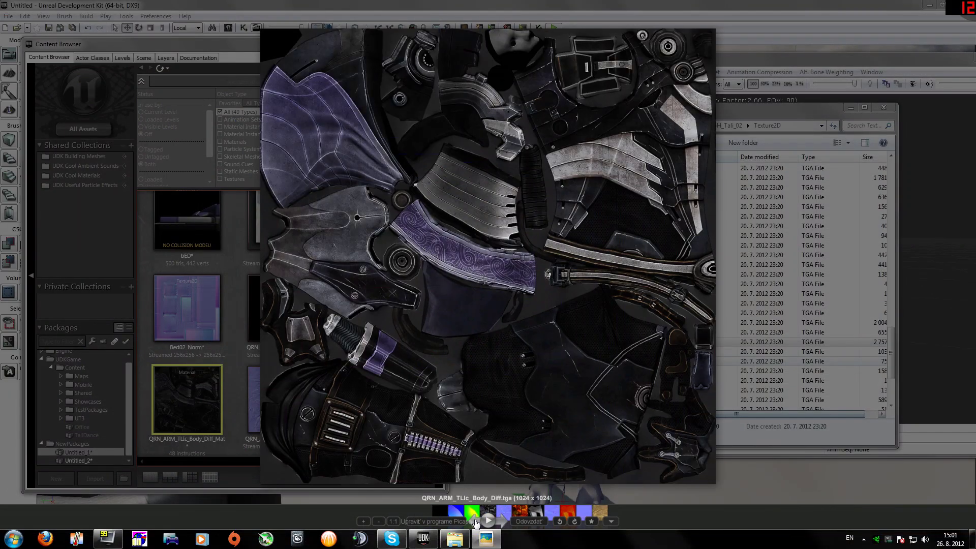
pyautogui.click(475, 521)
pyautogui.click(475, 522)
pyautogui.click(475, 522)
pyautogui.click(475, 522)
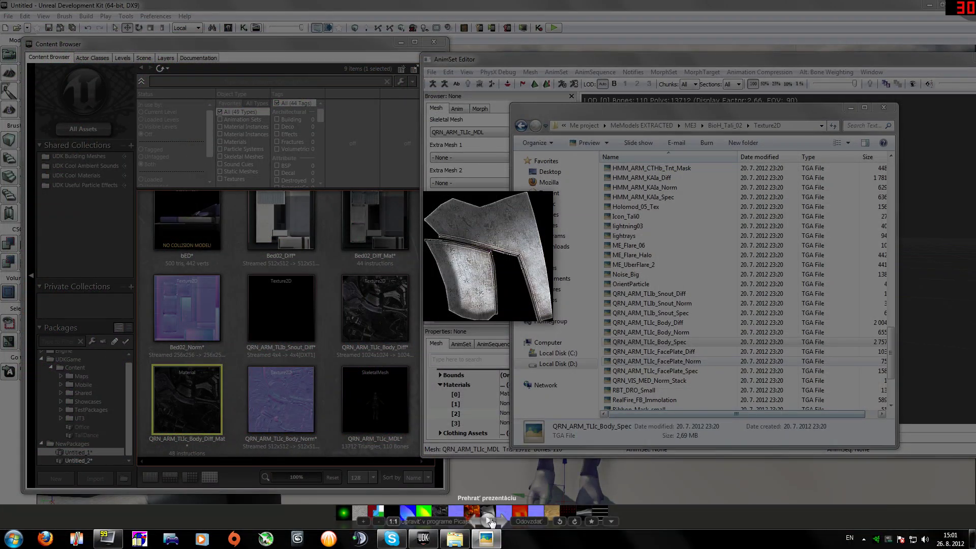
pyautogui.press('Escape')
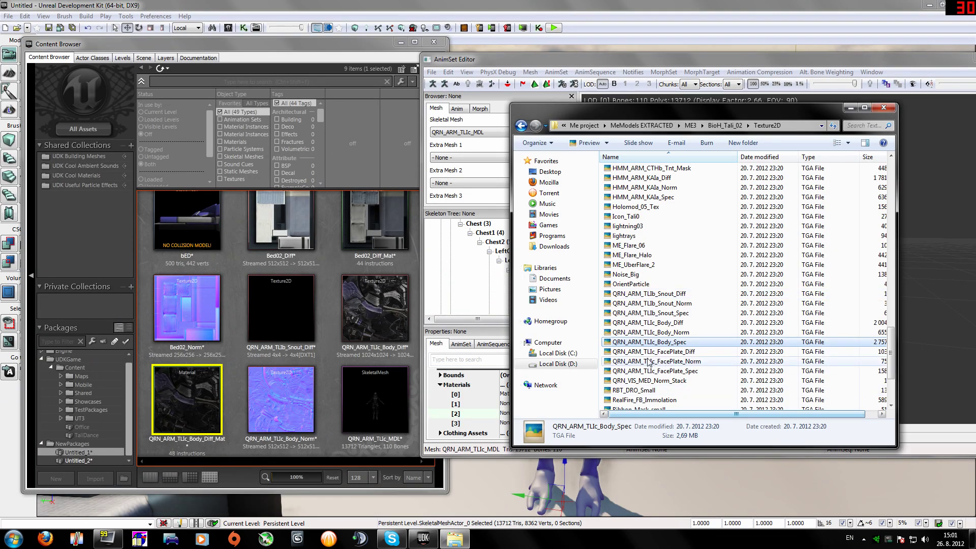
# Import the QRN_ARM_TLIc_FacePlate_Diff texture from the Texture2D folder into the Untitled_1 package
pyautogui.click(645, 353)
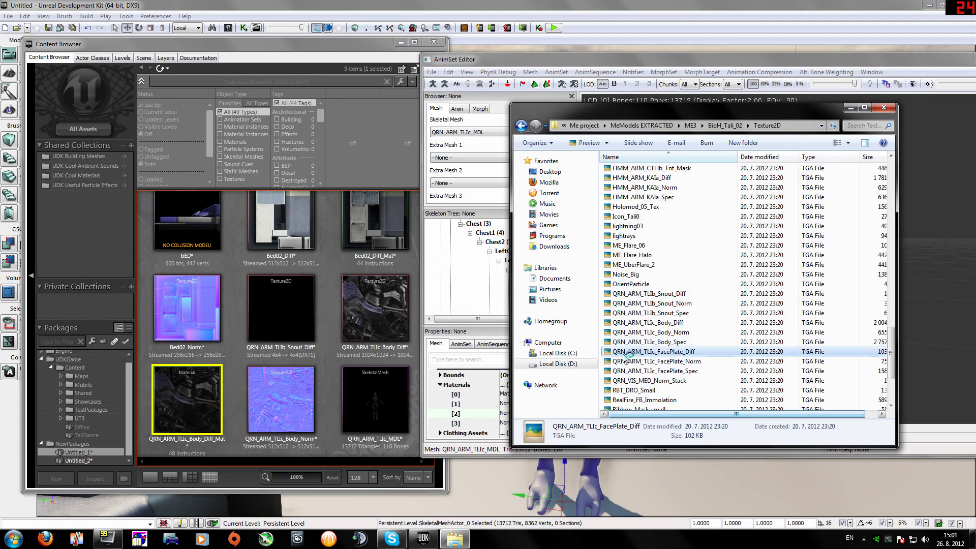
pyautogui.moveTo(624, 356); pyautogui.dragTo(328, 386)
pyautogui.click(394, 210)
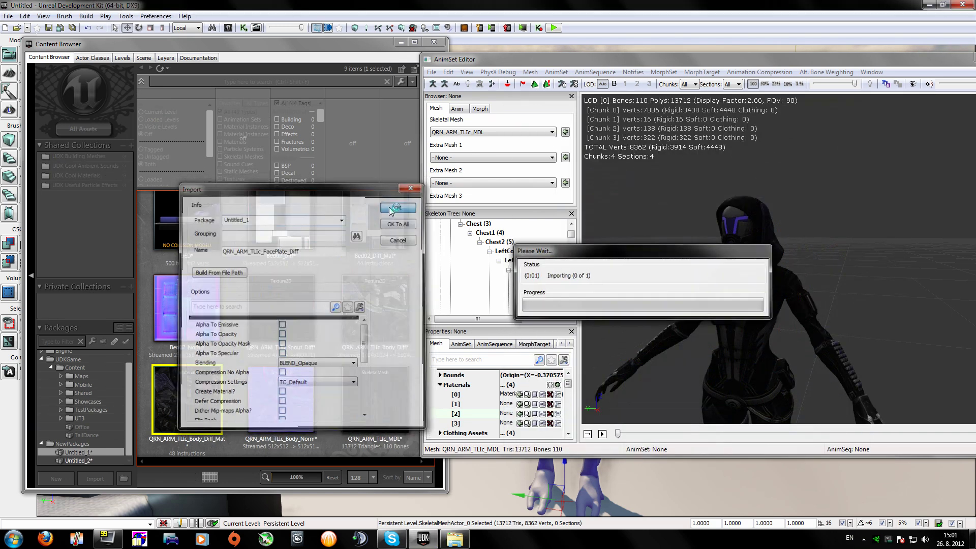
# Create a new material named QRN_ARM_TLIc_FacePlate_Diff_Mat from the imported face plate texture in the Untitled_1 package
pyautogui.rightClick(385, 404)
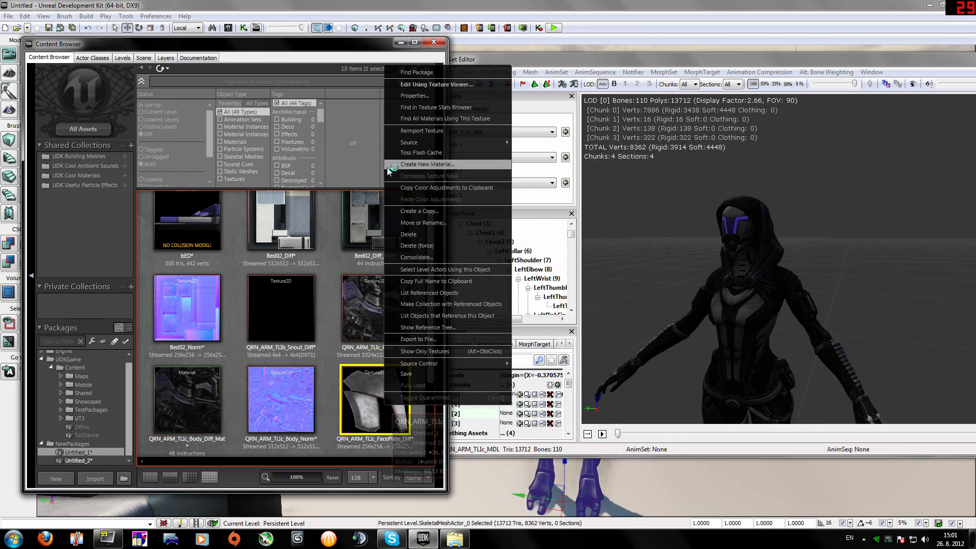
pyautogui.click(422, 163)
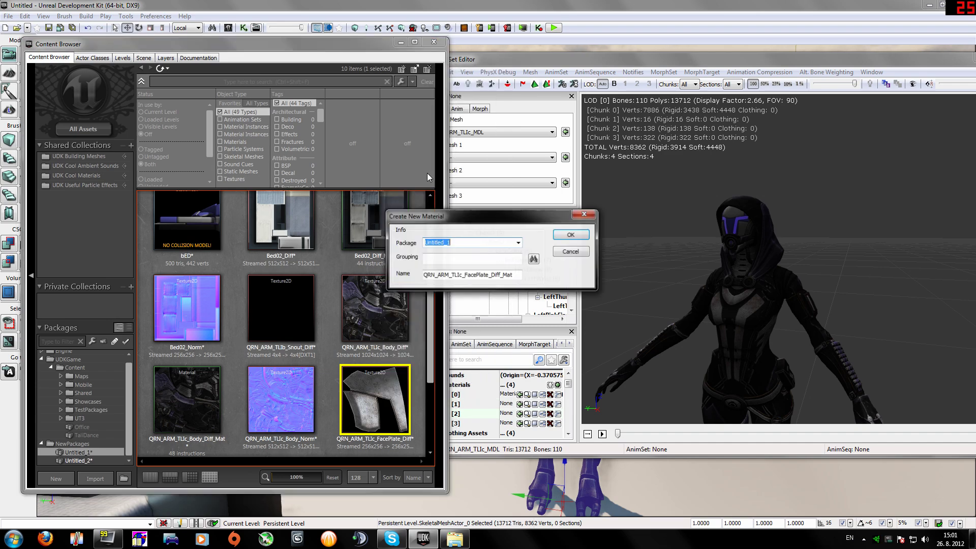
pyautogui.click(569, 234)
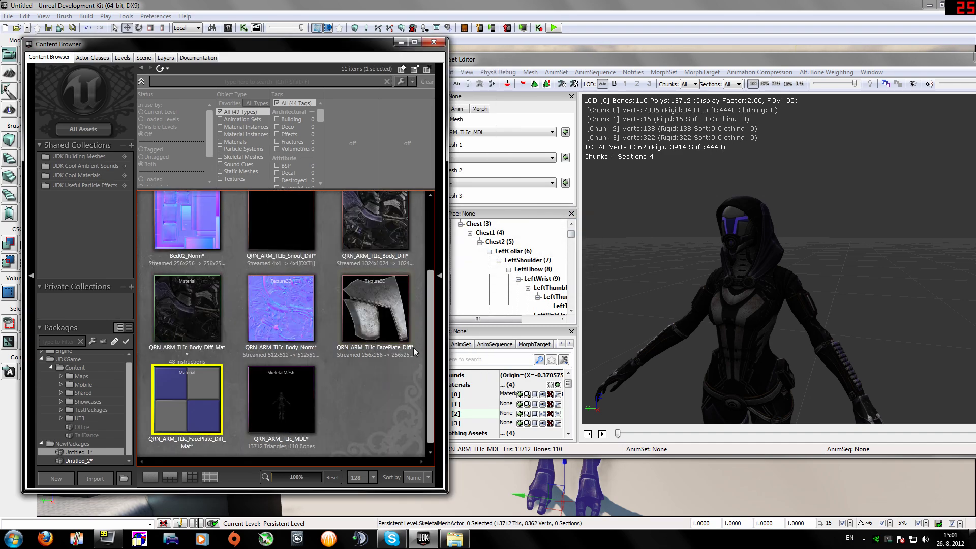
# Connect the face plate texture sample to the material's Diffuse and Specular inputs, apply the changes and close the Material Editor
pyautogui.doubleClick(197, 404)
pyautogui.moveTo(379, 70); pyautogui.dragTo(515, 125)
pyautogui.moveTo(429, 130); pyautogui.dragTo(515, 136)
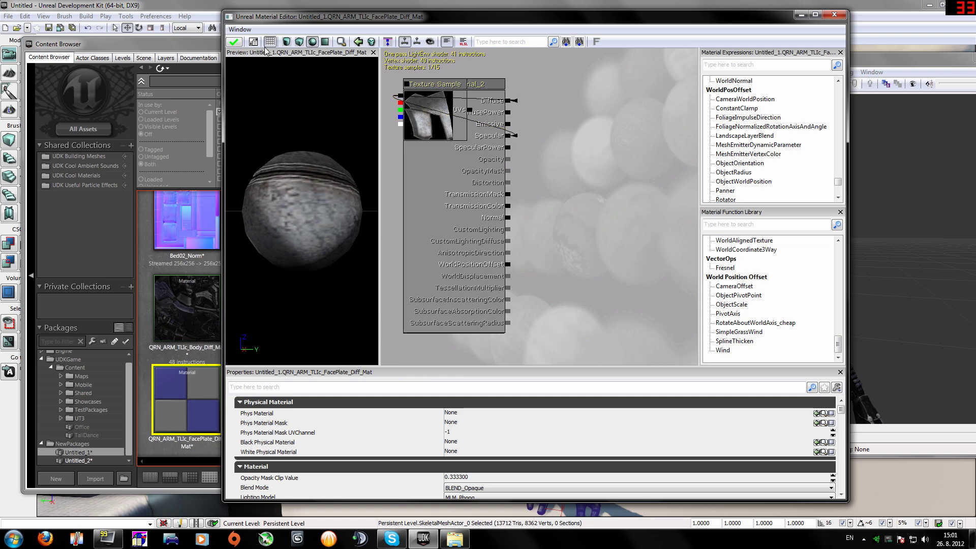
pyautogui.click(234, 42)
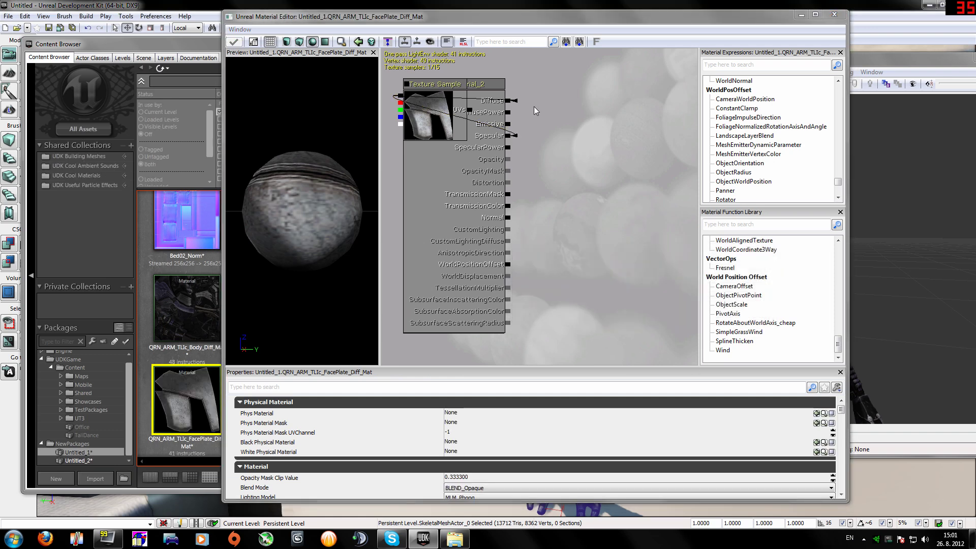
pyautogui.click(834, 14)
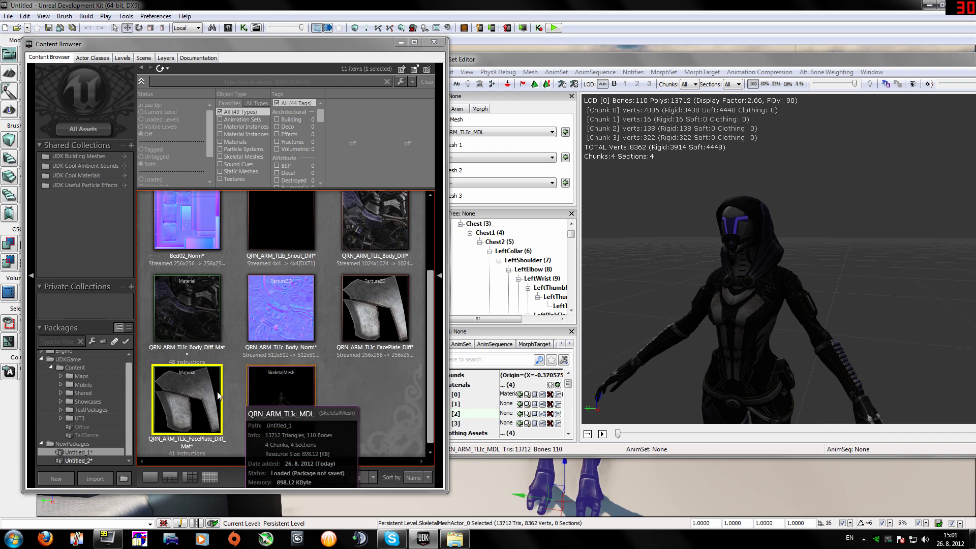
# Assign the QRN_ARM_TLIc_FacePlate_Diff_Mat material to Materials slot [3] of the Tali skeletal mesh
pyautogui.click(479, 414)
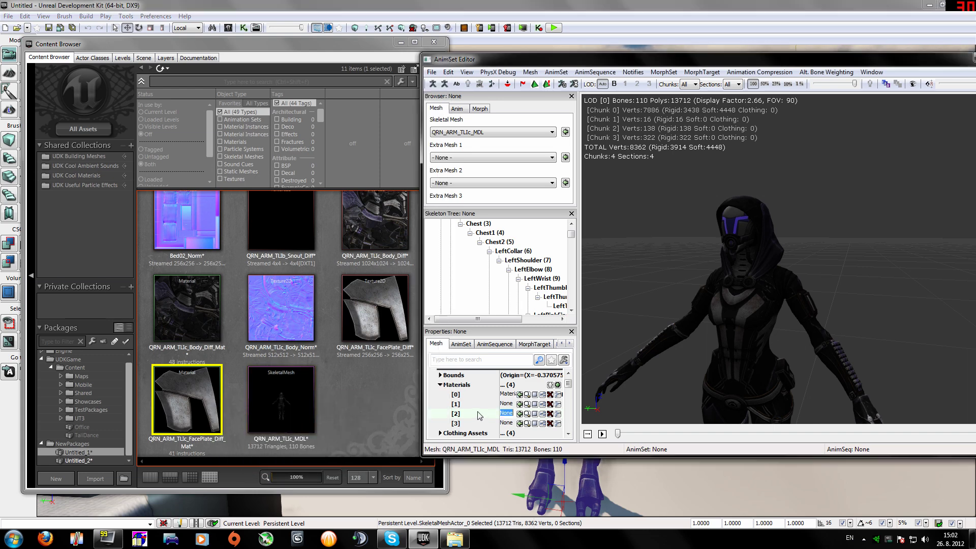
pyautogui.click(489, 423)
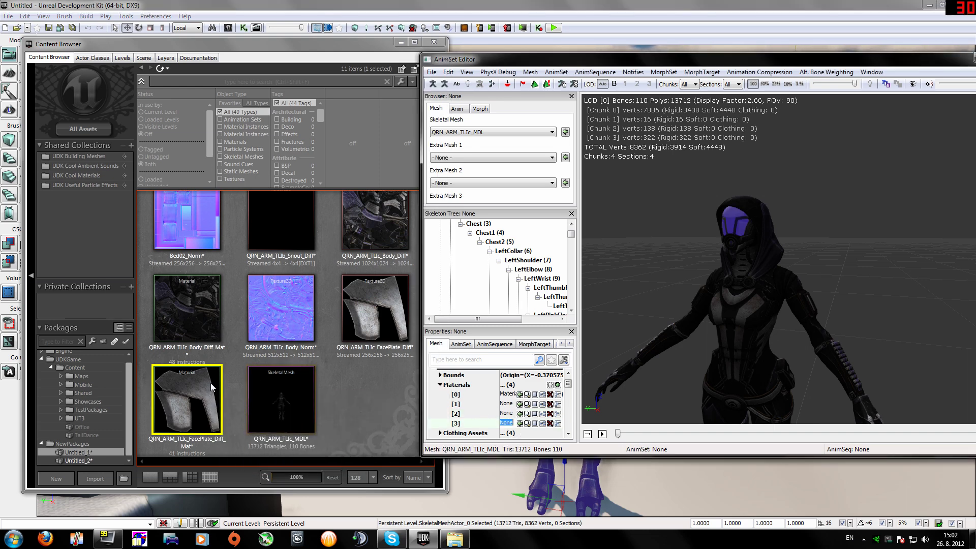
pyautogui.click(520, 425)
pyautogui.click(520, 425)
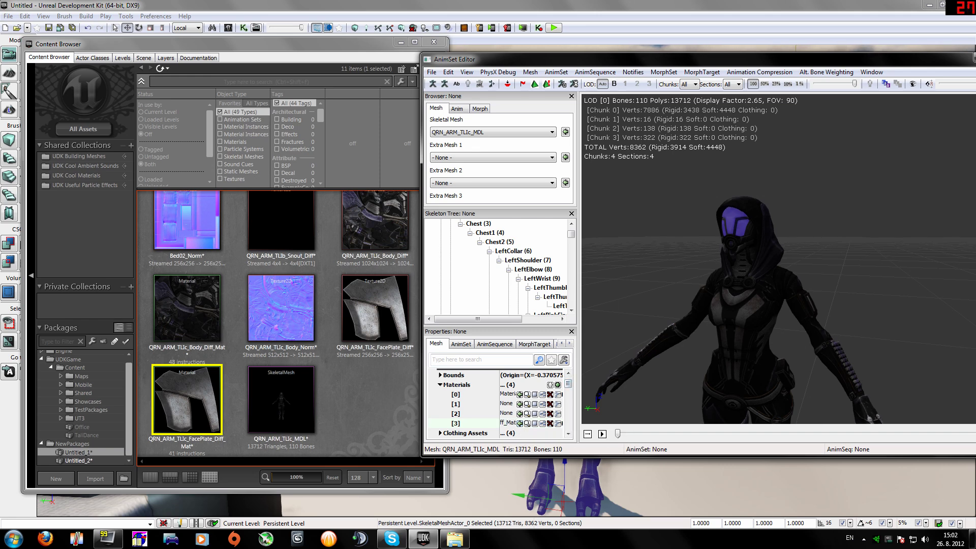
pyautogui.scroll(3, 743, 343)
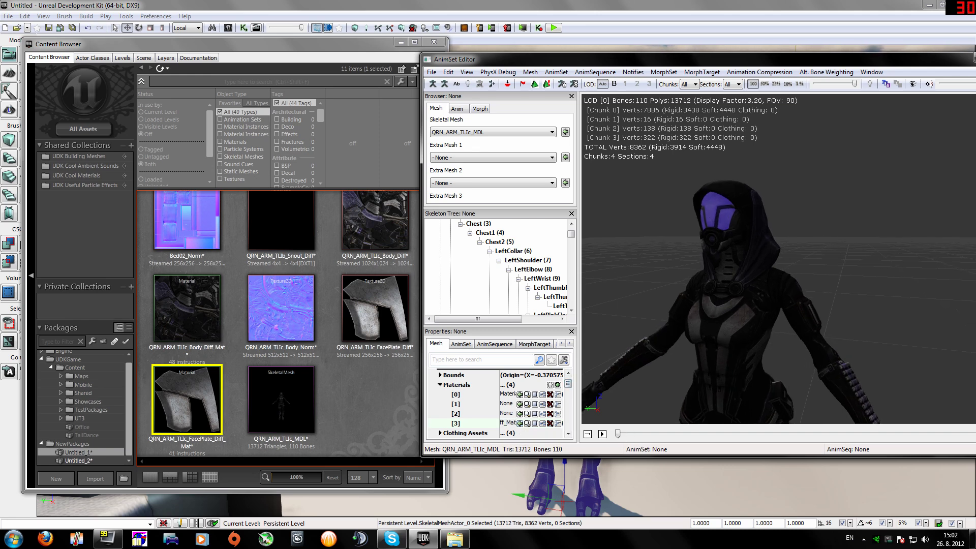
# Highlight Materials slots [1] and [2] on the Tali head to identify the parts they cover, and check the texture folder
pyautogui.click(467, 404)
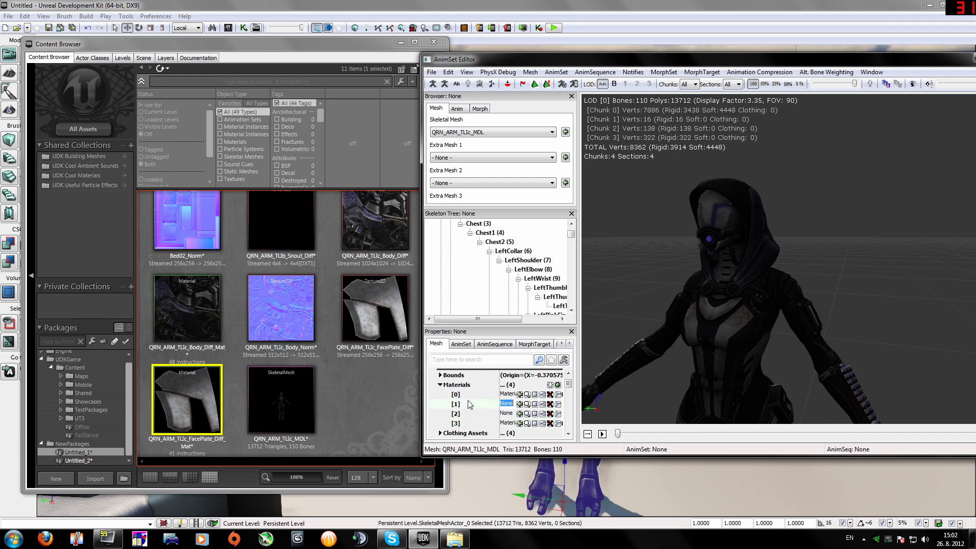
pyautogui.scroll(5, 832, 191)
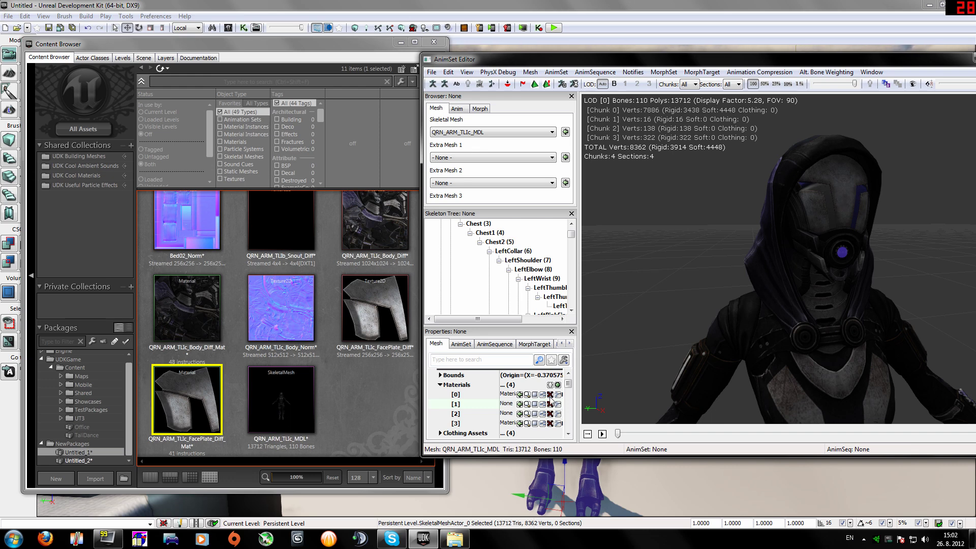
pyautogui.click(481, 413)
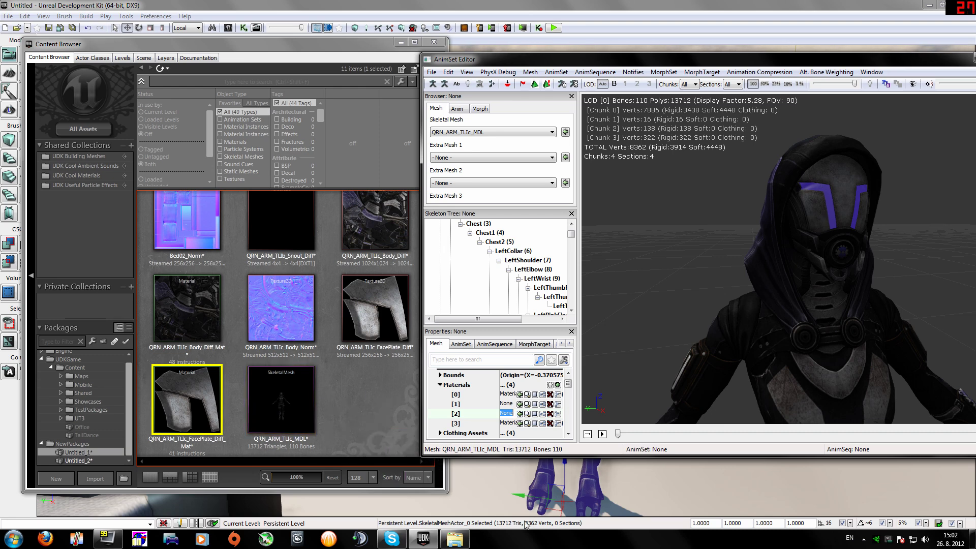
pyautogui.click(463, 543)
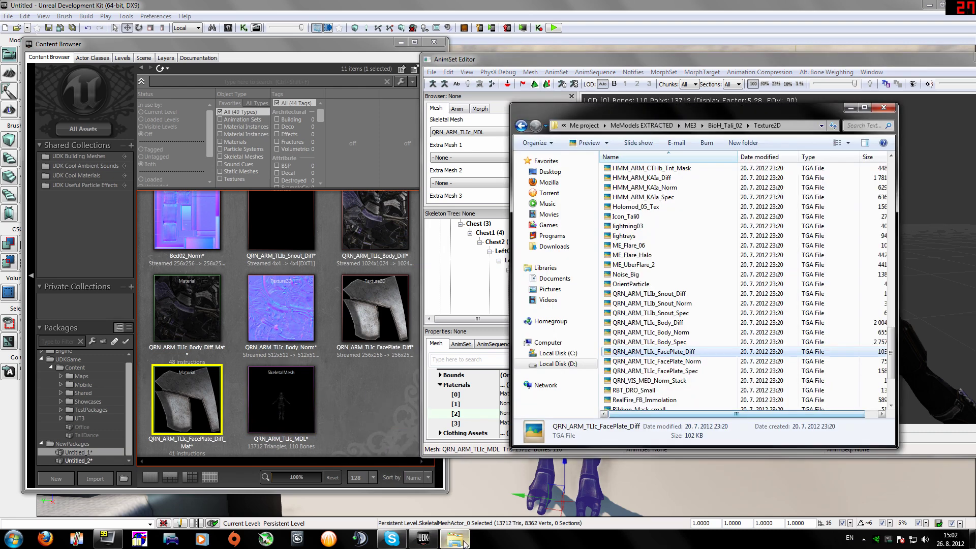
pyautogui.click(851, 107)
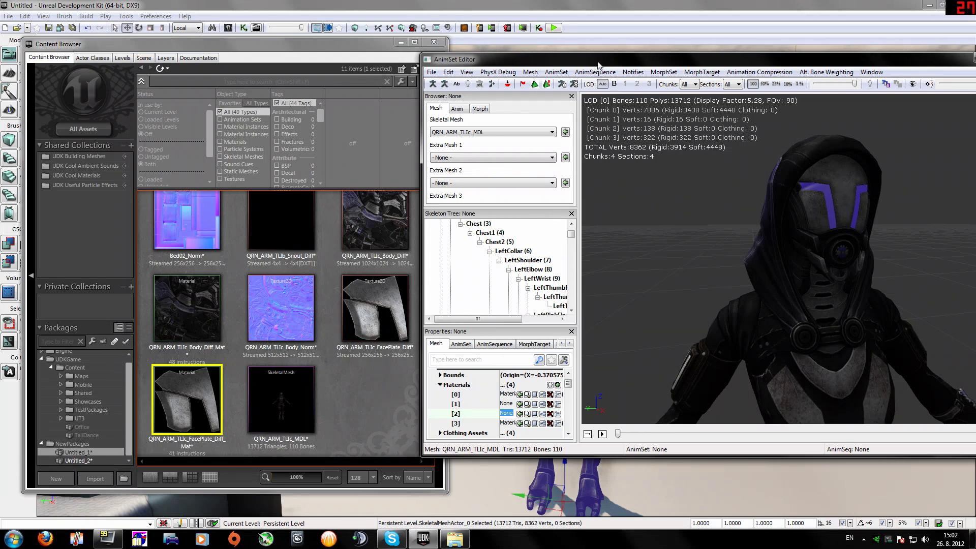
# Close the AnimSet Editor to return to the level with the Tali figures
pyautogui.moveTo(626, 64); pyautogui.dragTo(438, 61)
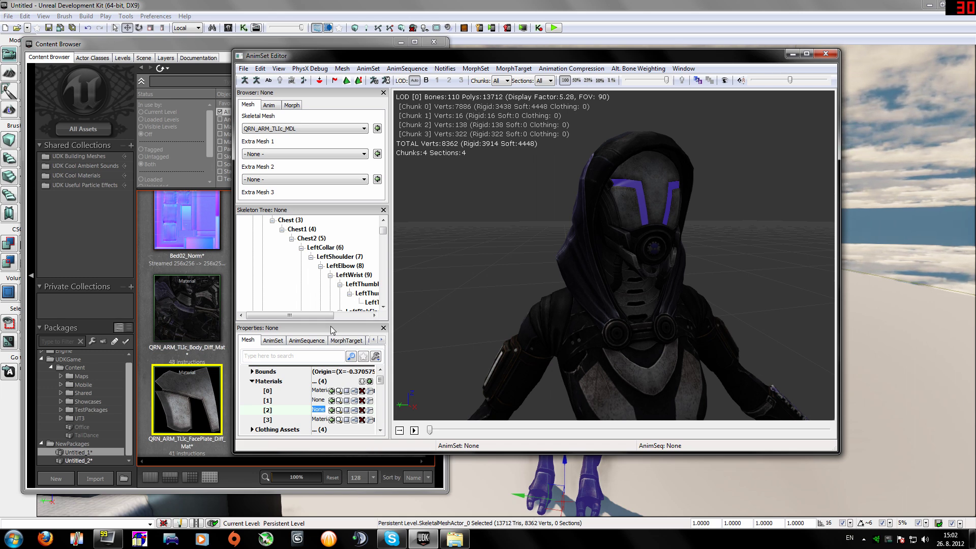
pyautogui.click(291, 105)
pyautogui.click(249, 105)
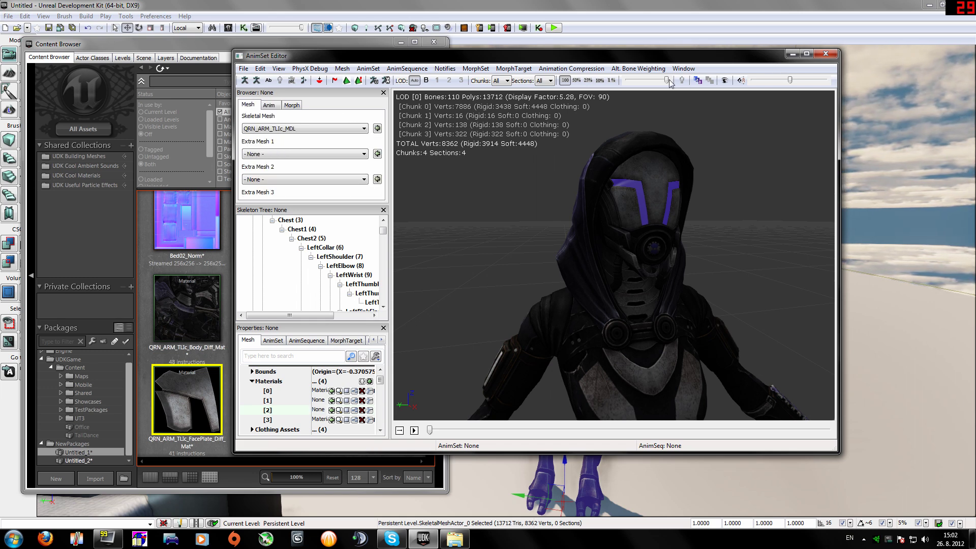
pyautogui.click(825, 54)
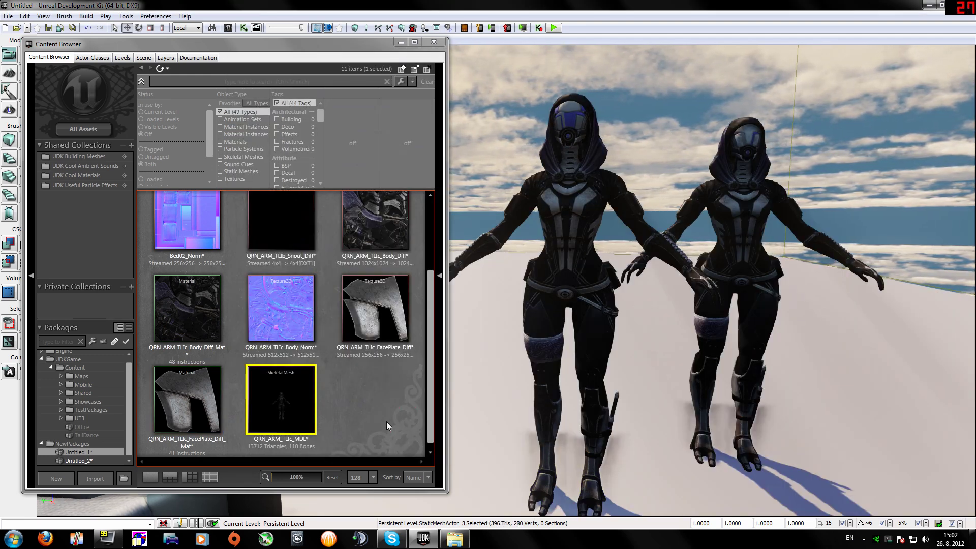
# Place another QRN_ARM_TLIc_MDL skeletal mesh in the level beside the two existing Tali figures
pyautogui.moveTo(283, 402); pyautogui.dragTo(825, 461)
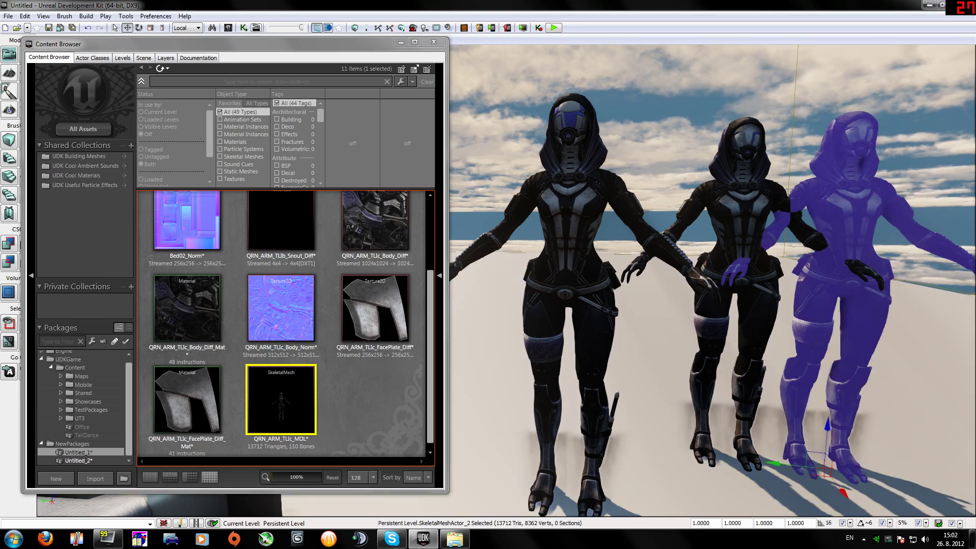
pyautogui.click(902, 402)
pyautogui.moveTo(902, 402); pyautogui.dragTo(885, 375, button='right')
# Delete the Tali figure standing nearest to the camera from the level
pyautogui.moveTo(559, 397); pyautogui.dragTo(595, 379, button='right')
pyautogui.moveTo(595, 379); pyautogui.dragTo(606, 411)
pyautogui.click(543, 325)
pyautogui.press('Delete')
pyautogui.moveTo(543, 325); pyautogui.dragTo(581, 323, button='right')
# Move the older remaining Tali figure away from the newly placed one, then deselect it
pyautogui.click(578, 448)
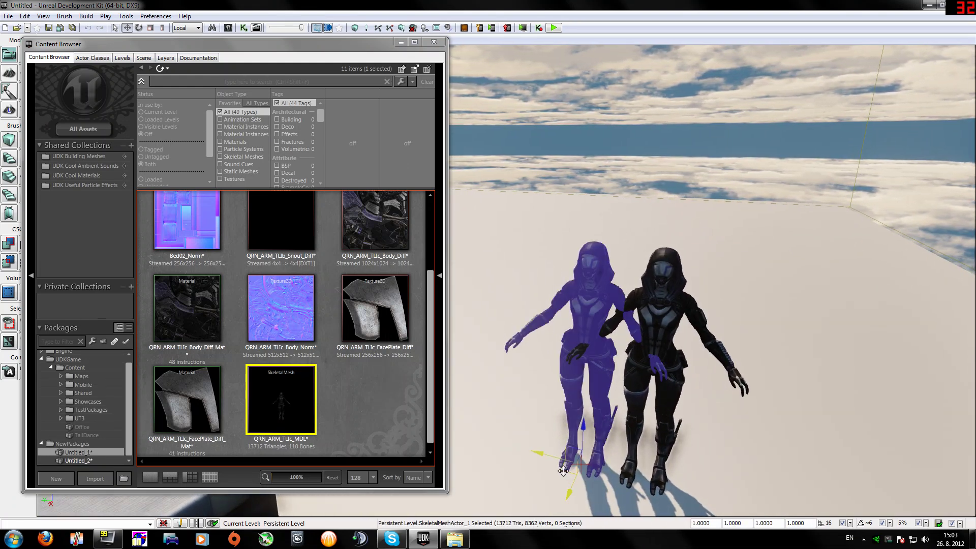
pyautogui.moveTo(559, 470); pyautogui.dragTo(478, 457)
pyautogui.click(484, 455)
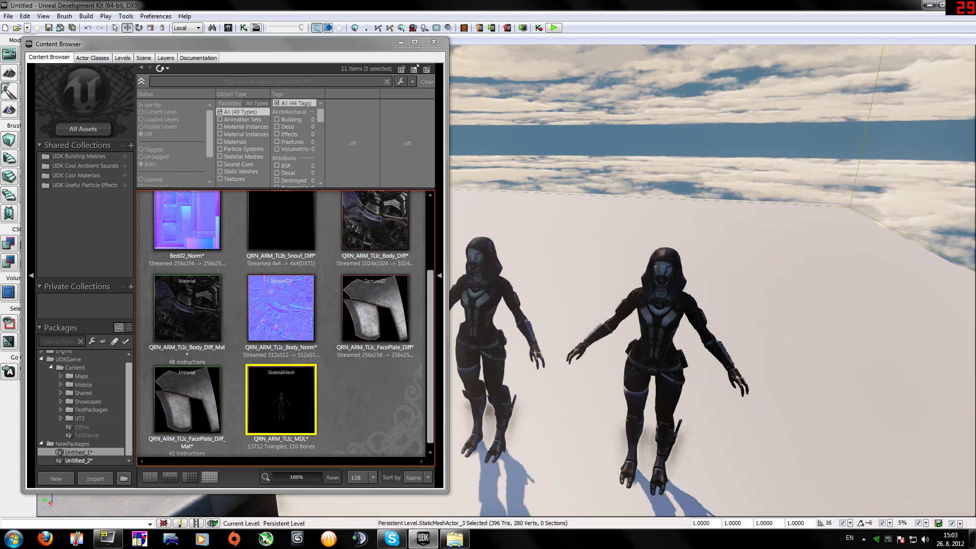
# Reposition the Content Browser and open the StaticMesh3 folder of BioA_CitHub_Embassy among the extracted ME3 models
pyautogui.moveTo(230, 49); pyautogui.dragTo(247, 78)
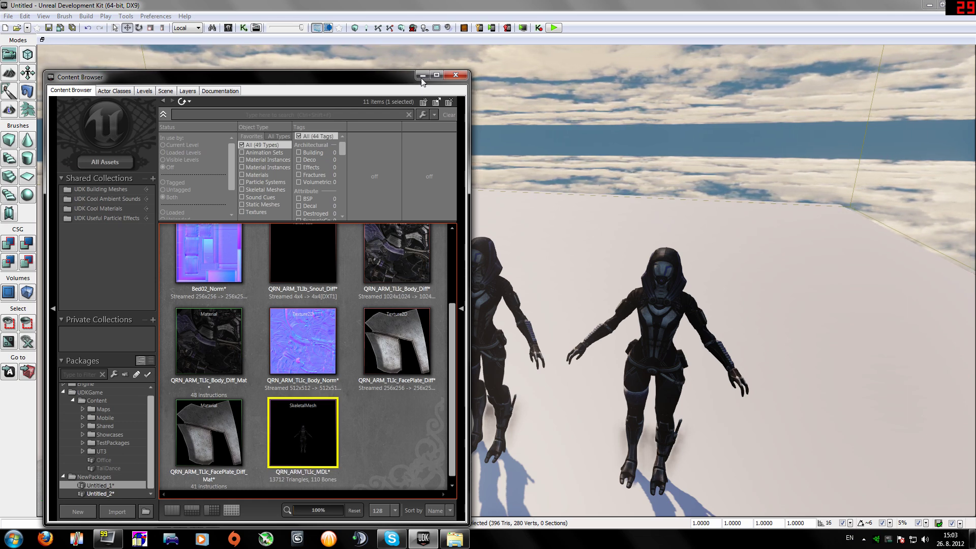
pyautogui.moveTo(390, 80); pyautogui.dragTo(391, 65)
pyautogui.click(459, 543)
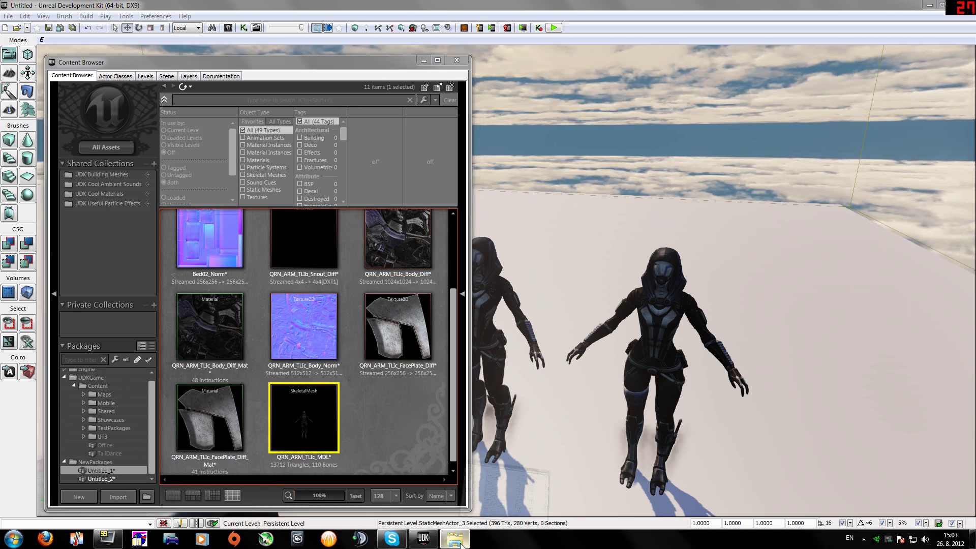
pyautogui.click(521, 126)
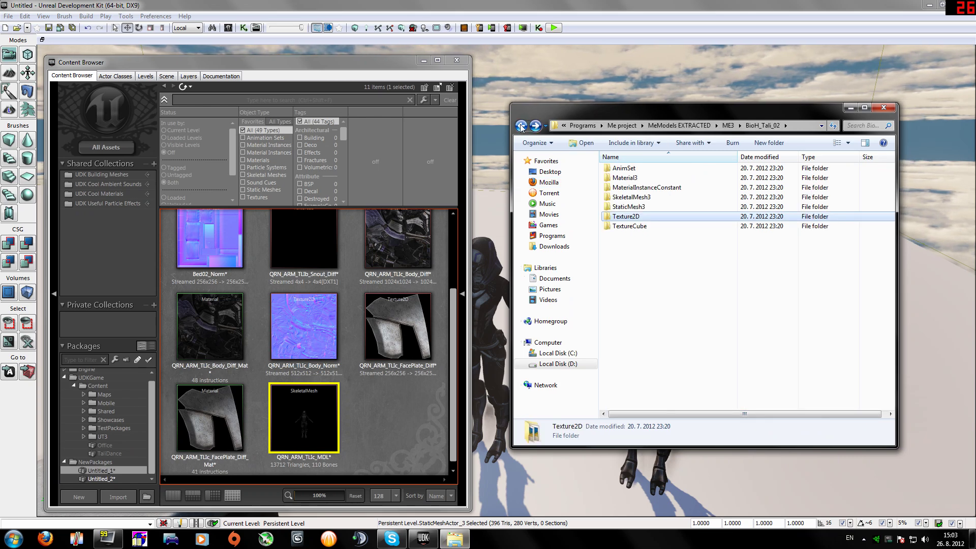
pyautogui.click(521, 127)
pyautogui.moveTo(892, 304); pyautogui.dragTo(893, 174)
pyautogui.doubleClick(657, 235)
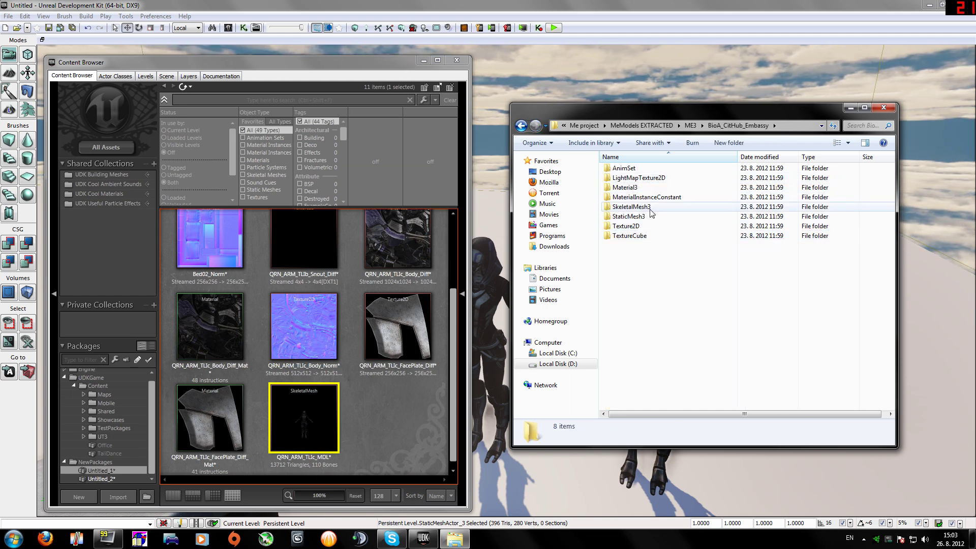
pyautogui.click(630, 217)
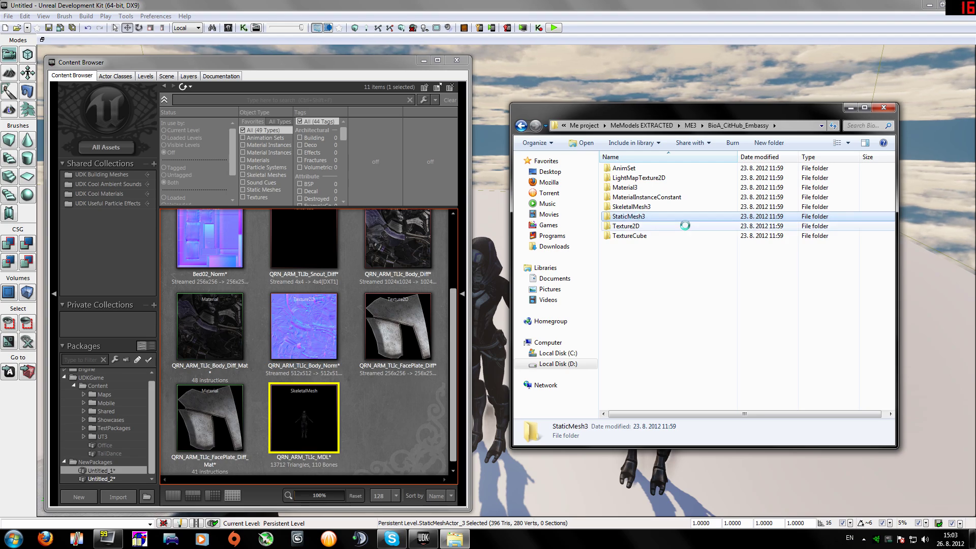